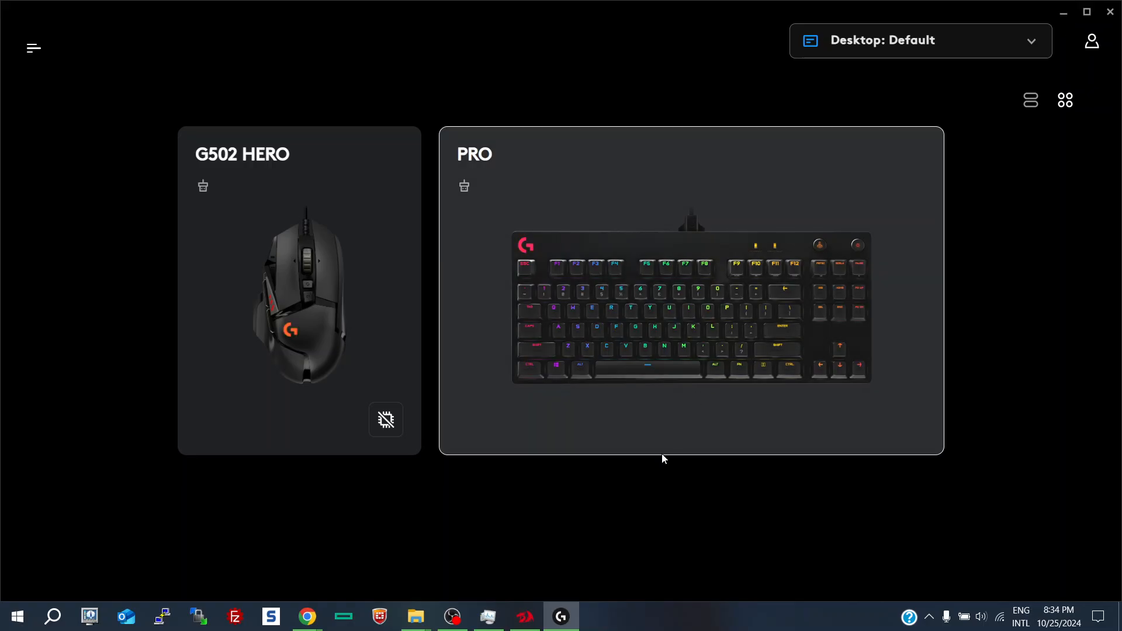
# Step: Switch to the LOGITECH FROM PROGRAM FILES folder in File Explorer and look over its LGHUB, Logi and Logitech folders
pyautogui.moveTo(419, 626)
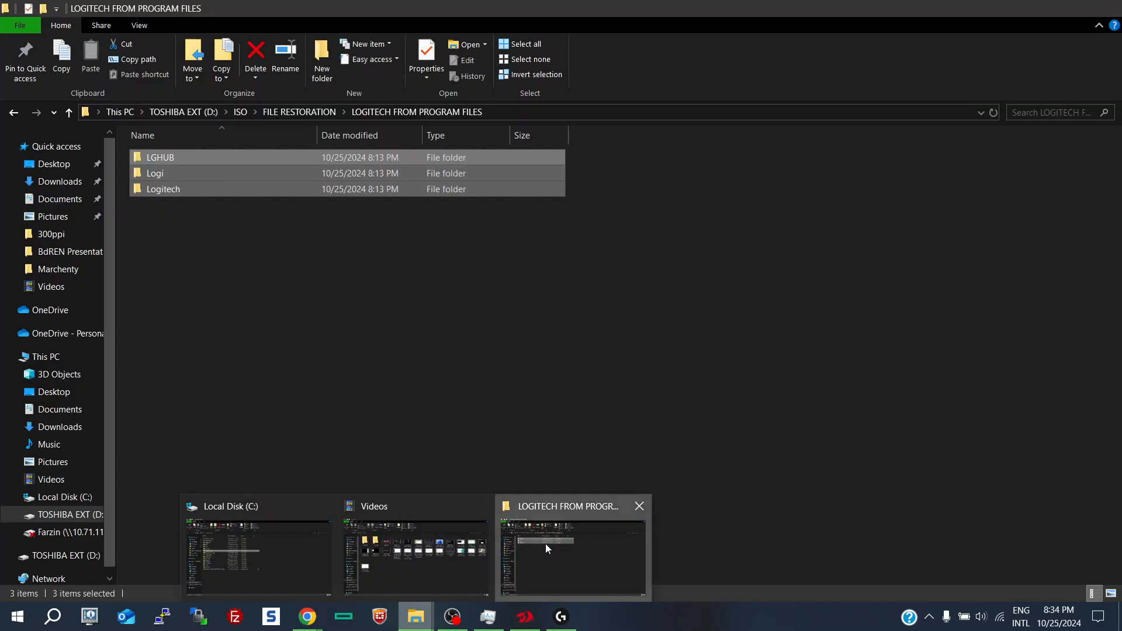
pyautogui.click(545, 544)
pyautogui.click(293, 272)
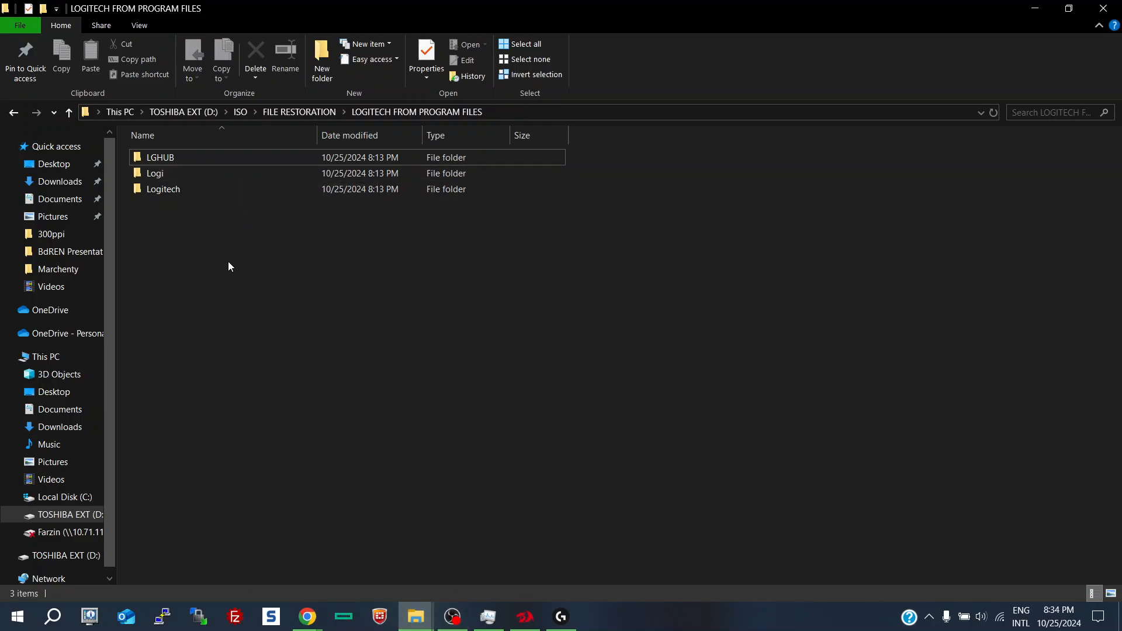
pyautogui.moveTo(205, 244); pyautogui.dragTo(167, 154)
pyautogui.click(167, 226)
pyautogui.moveTo(168, 226); pyautogui.dragTo(152, 158)
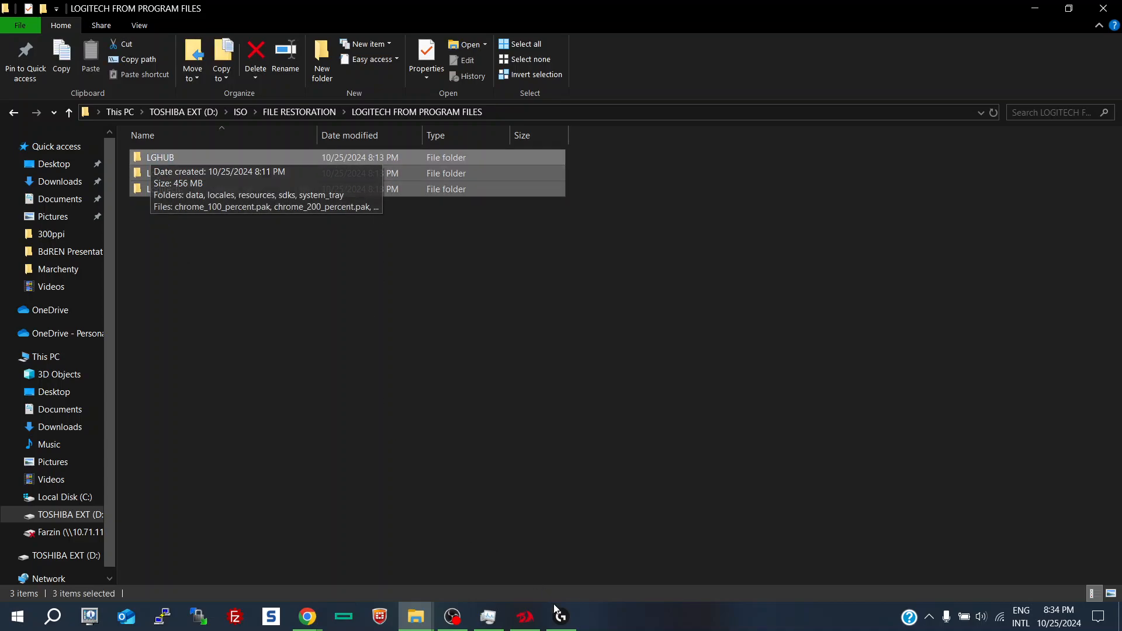
pyautogui.click(566, 624)
pyautogui.click(567, 624)
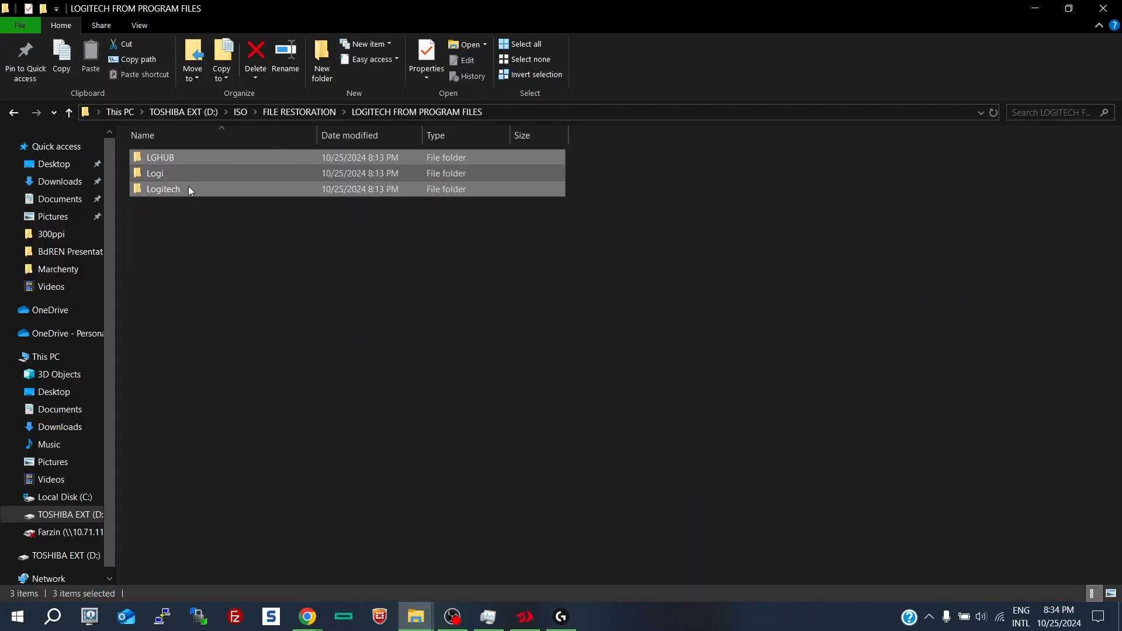
pyautogui.click(312, 313)
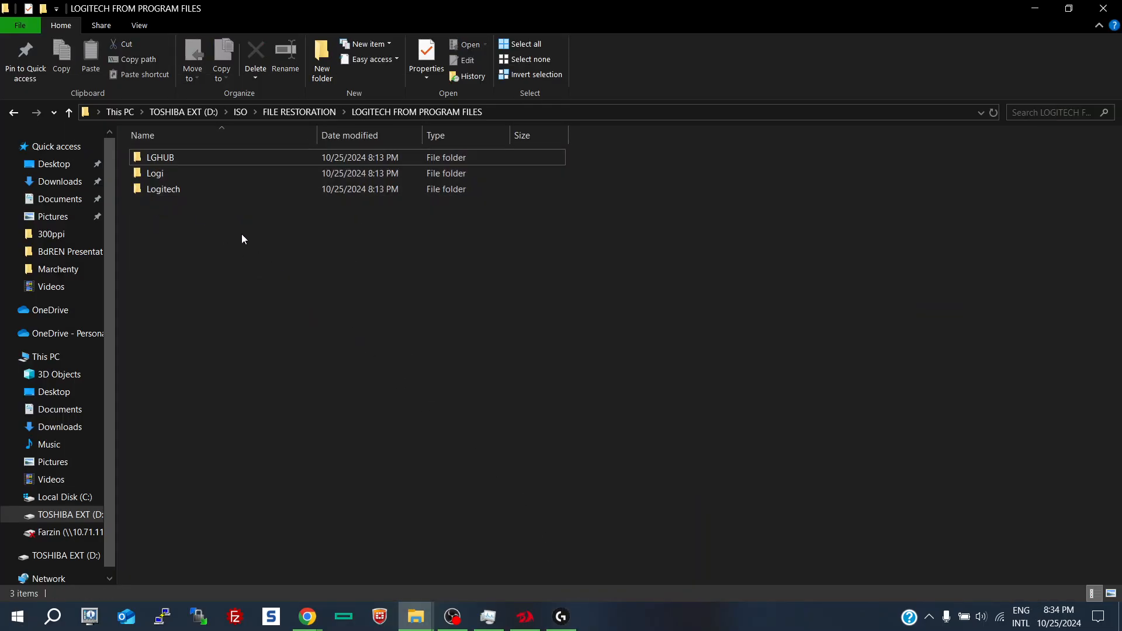
# Step: Look through the backed-up LGHUB and UserData folders, returning to the FILE RESTORATION folder
pyautogui.doubleClick(159, 159)
pyautogui.scroll(-1, 364, 427)
pyautogui.scroll(1, 364, 422)
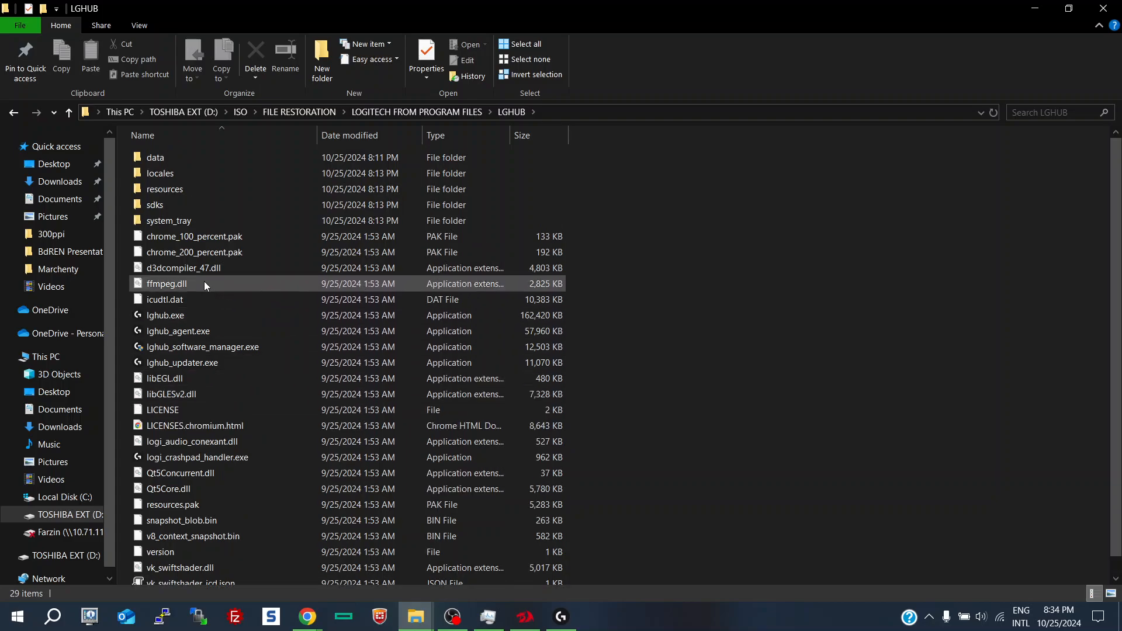
pyautogui.click(70, 113)
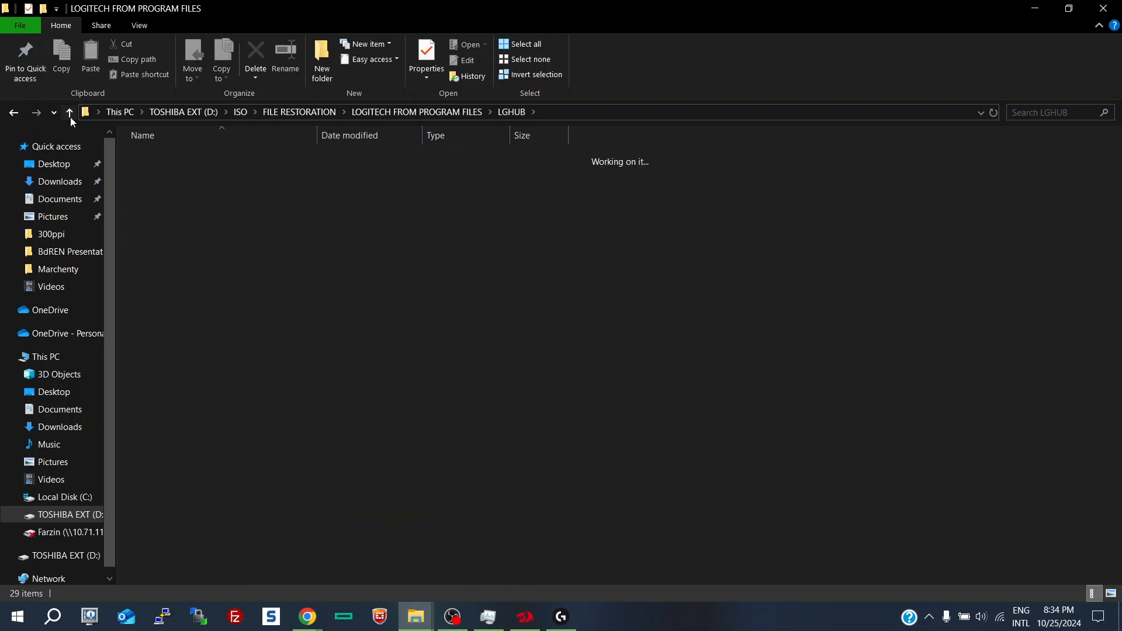
pyautogui.click(288, 113)
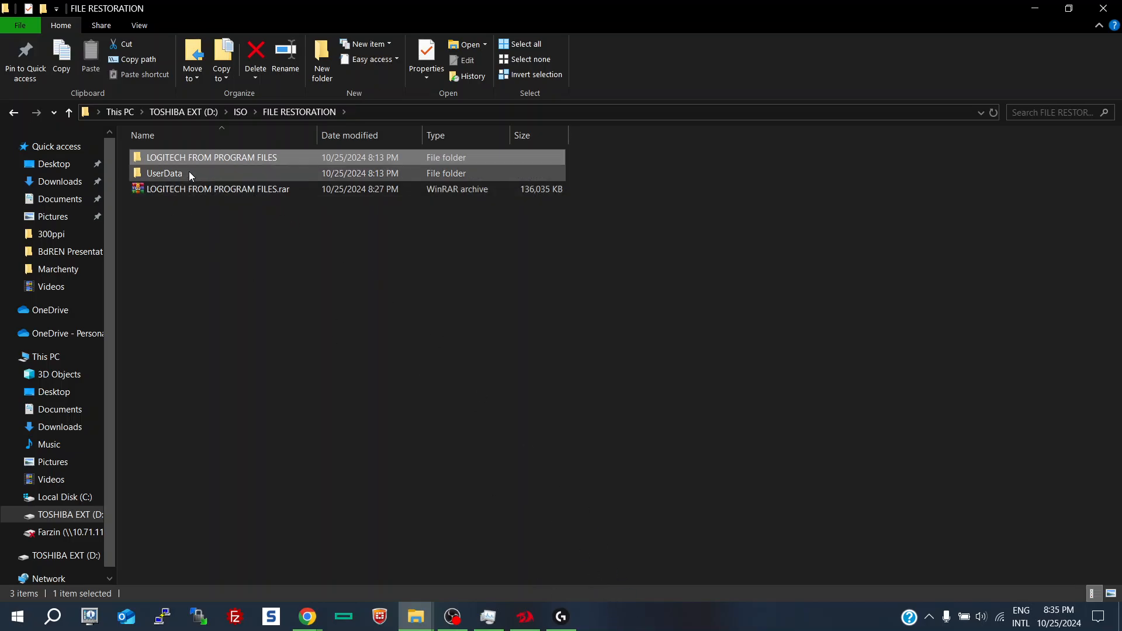
pyautogui.doubleClick(171, 174)
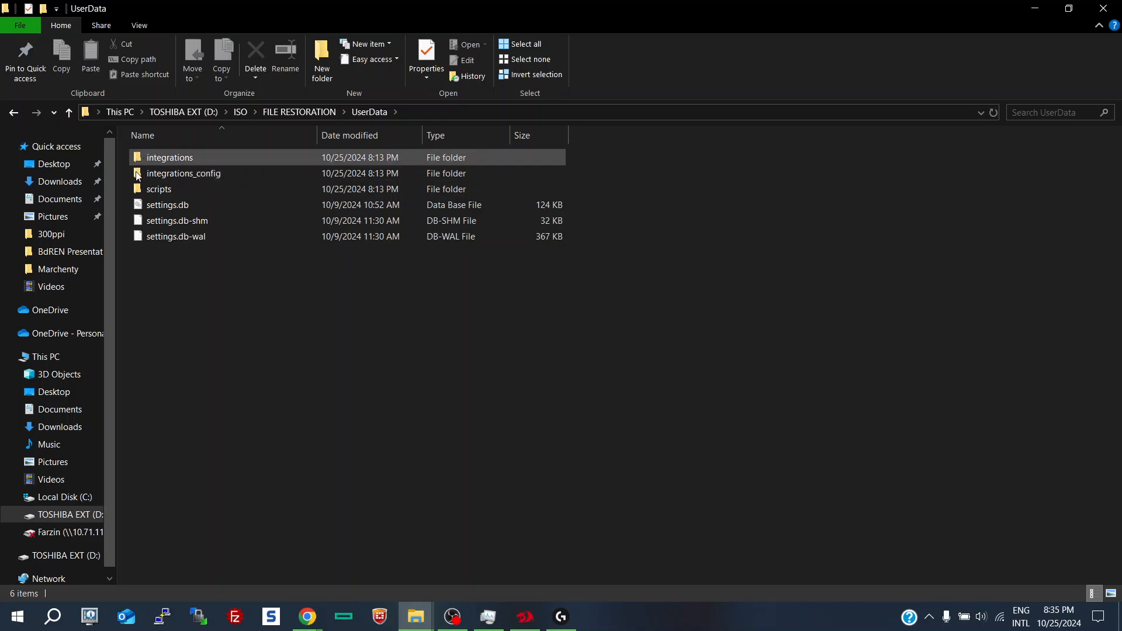
pyautogui.click(67, 112)
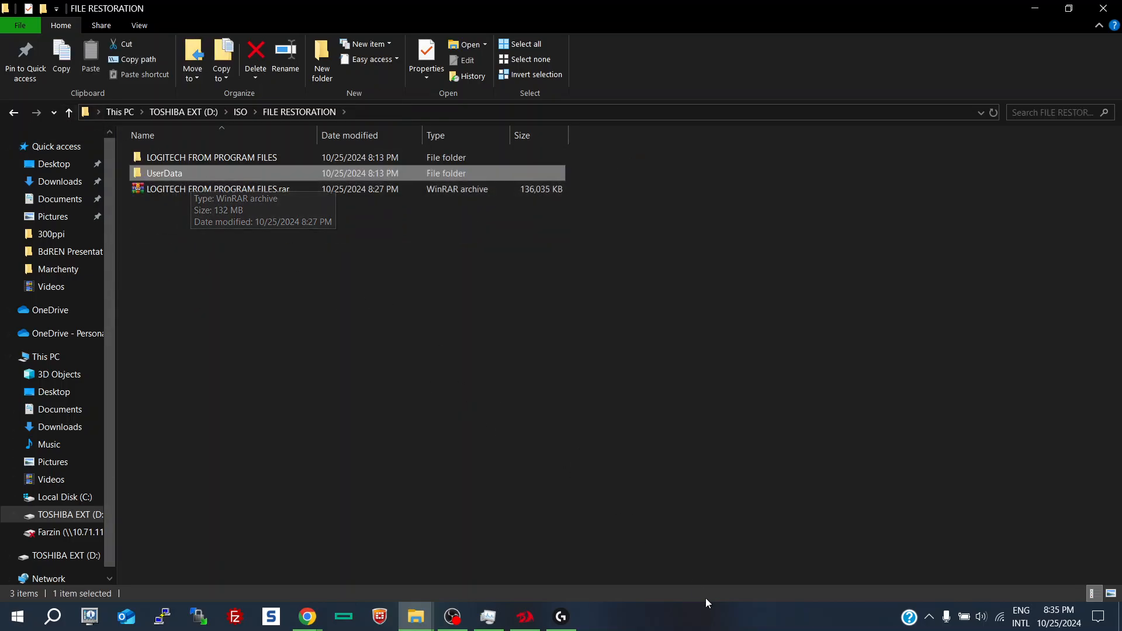
# Step: Open Task Manager and try to end the grouped LGHUB process
pyautogui.click(692, 621)
pyautogui.rightClick(690, 616)
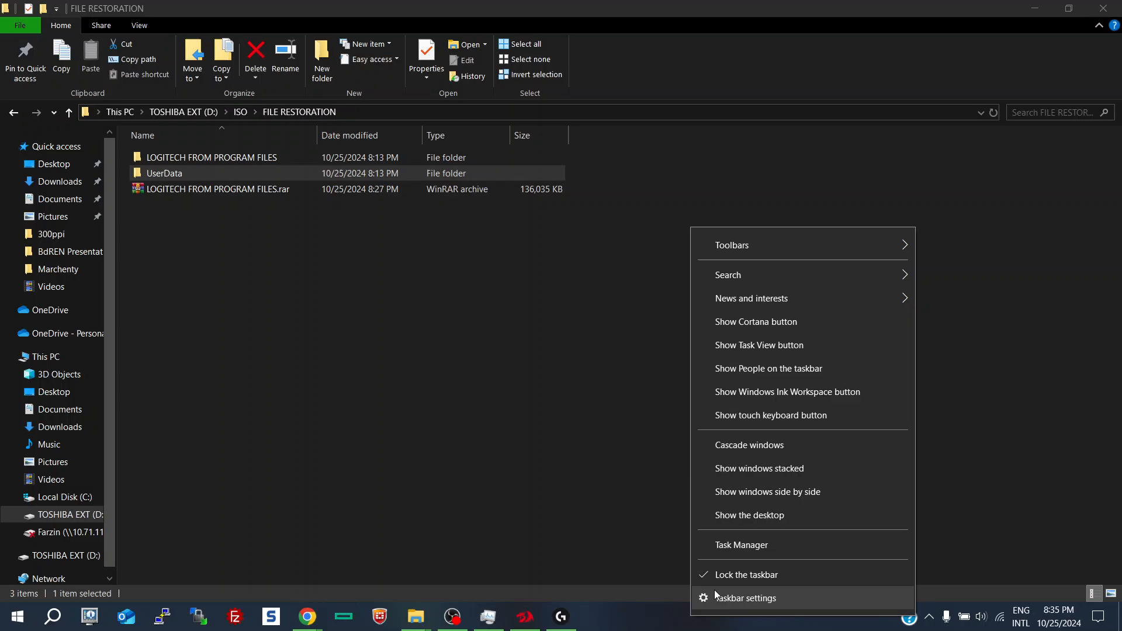
pyautogui.click(711, 545)
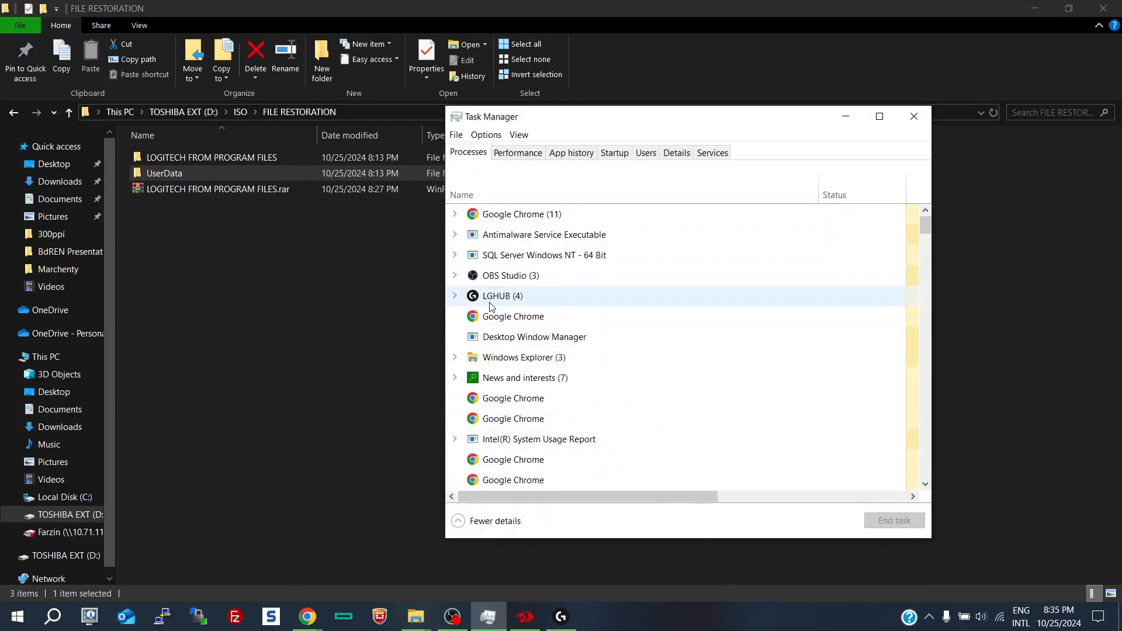
pyautogui.click(491, 297)
pyautogui.rightClick(491, 296)
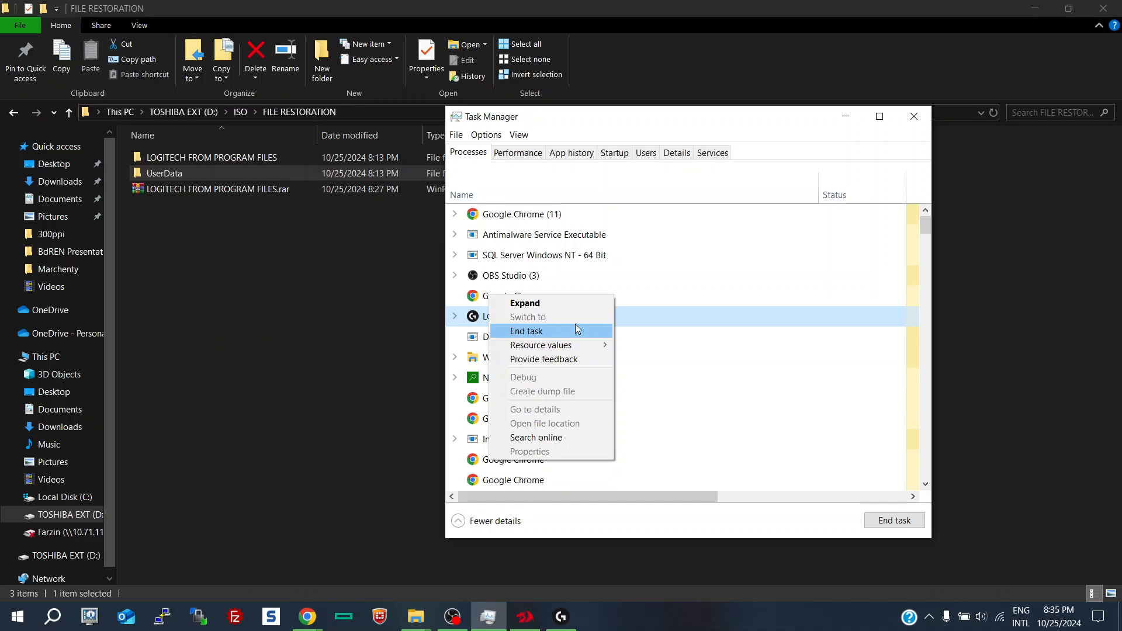
pyautogui.click(575, 329)
# Step: Examine the Task Manager list of Windows services for Logitech G HUB entries
pyautogui.click(713, 153)
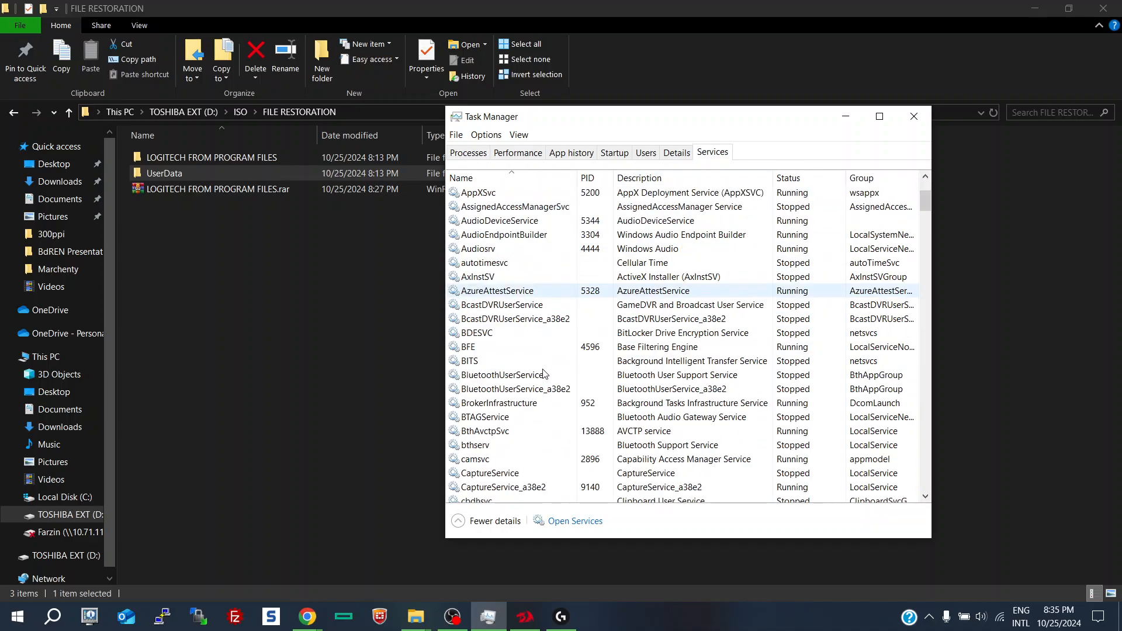
pyautogui.scroll(-20, 544, 375)
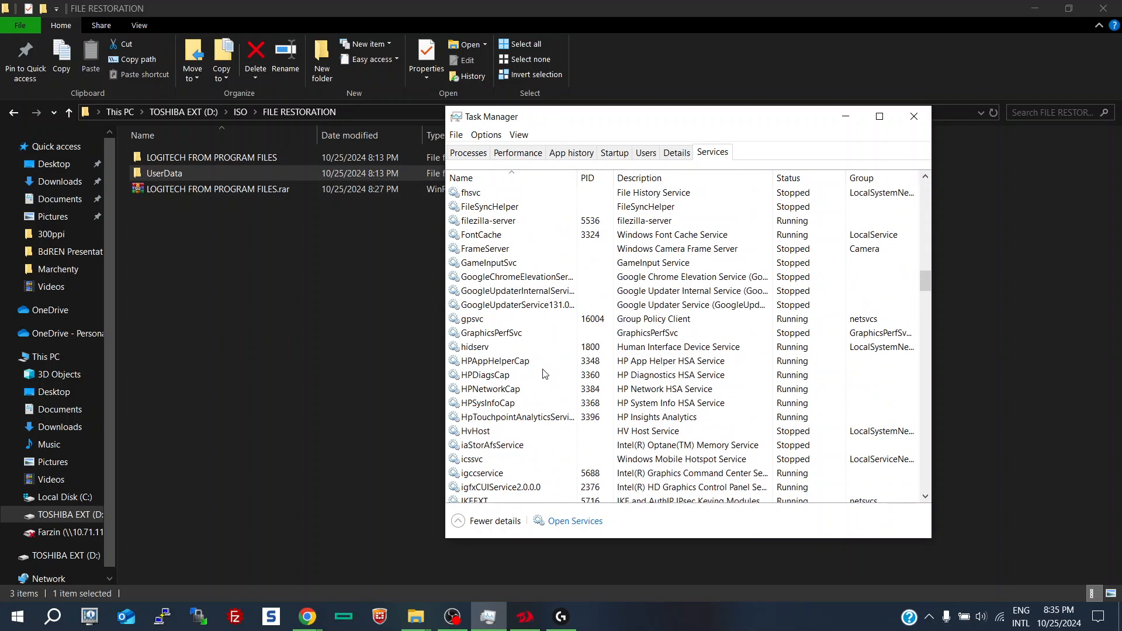
pyautogui.scroll(-15, 543, 375)
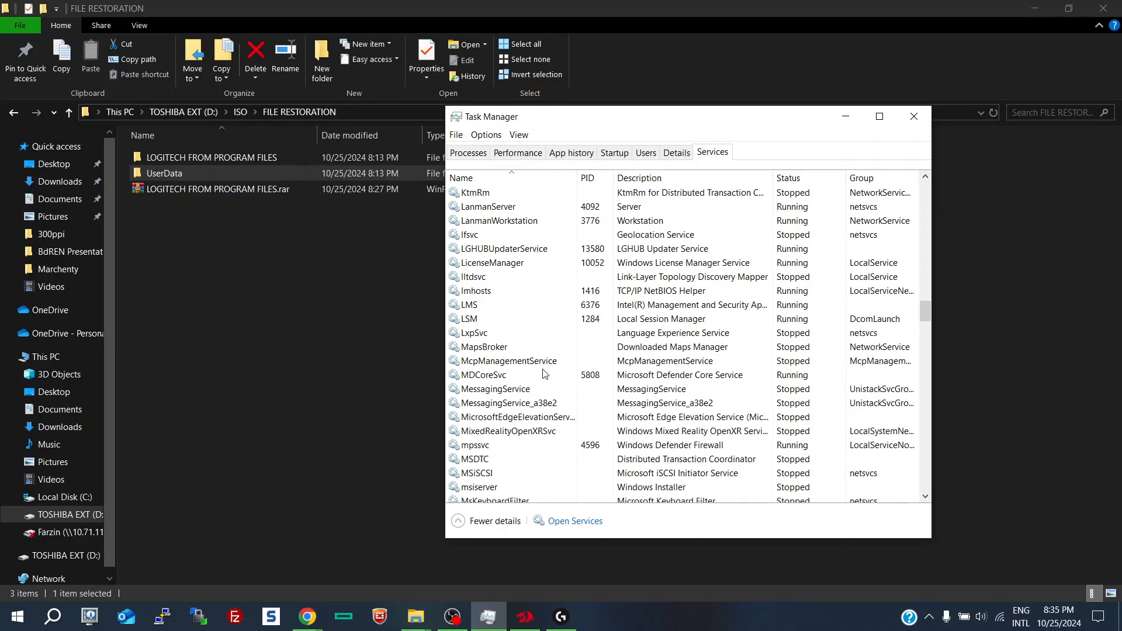
pyautogui.scroll(-20, 543, 374)
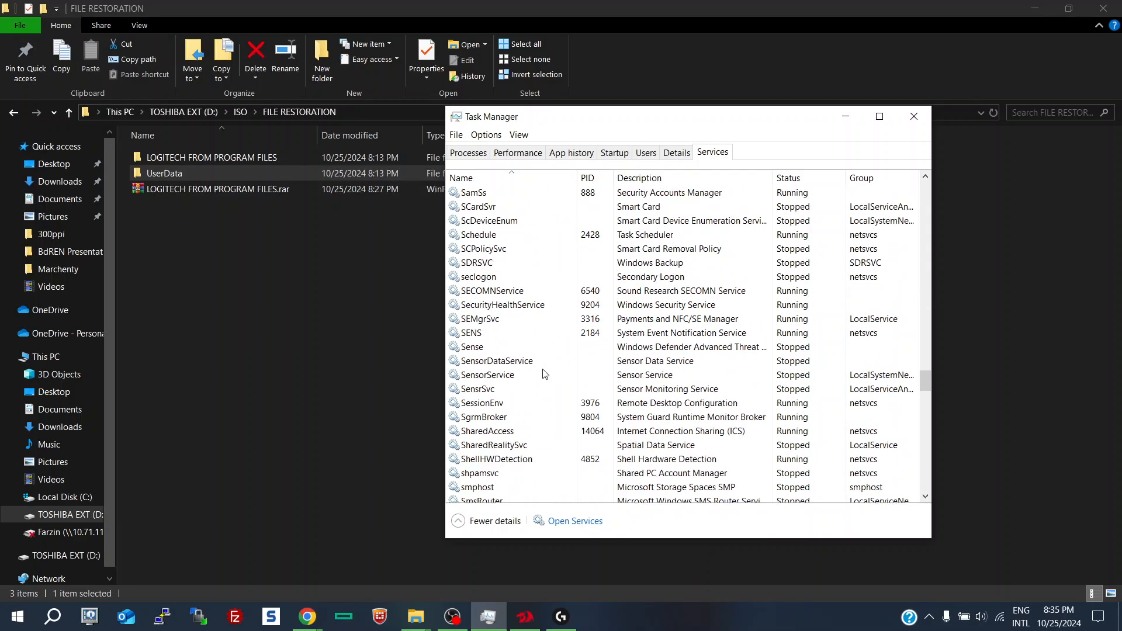
pyautogui.scroll(-17, 544, 374)
pyautogui.scroll(17, 544, 375)
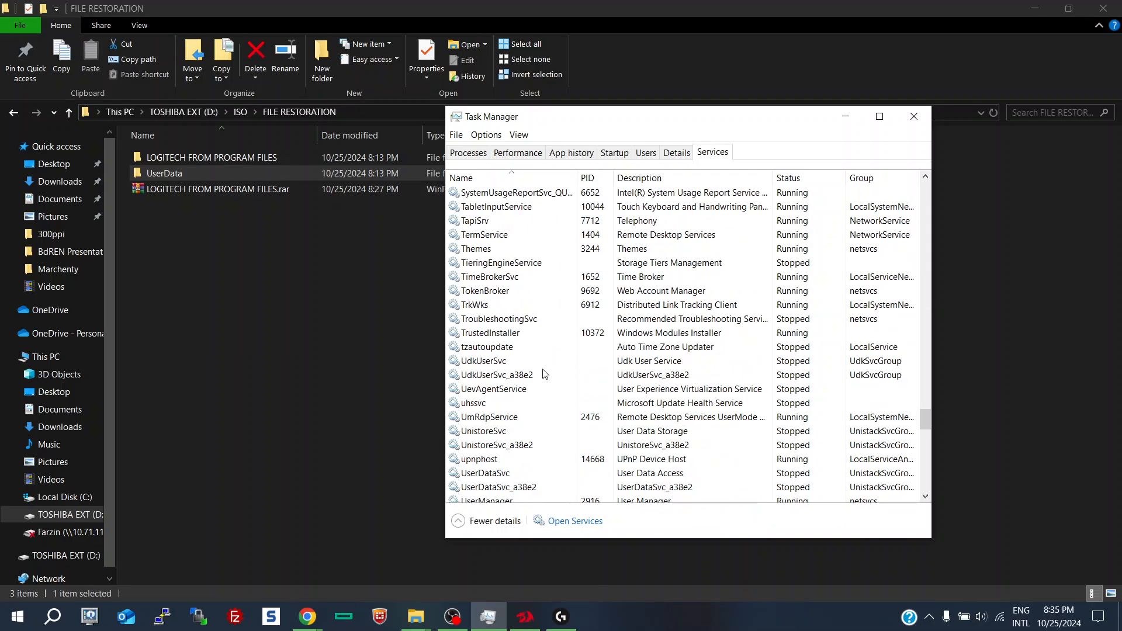
pyautogui.scroll(20, 544, 375)
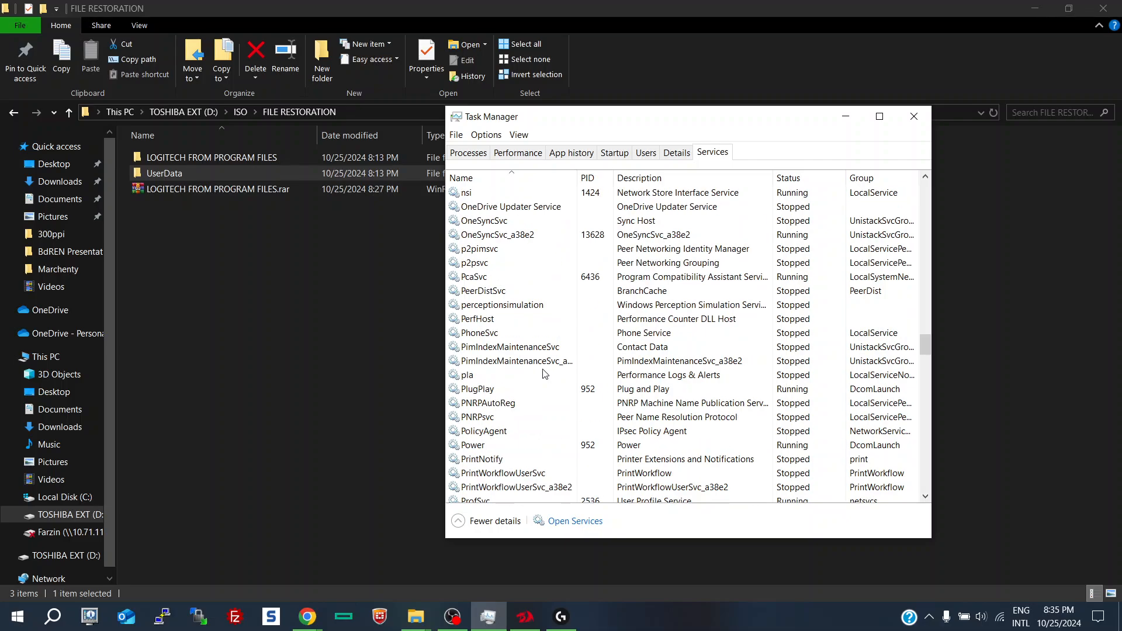
pyautogui.scroll(17, 544, 374)
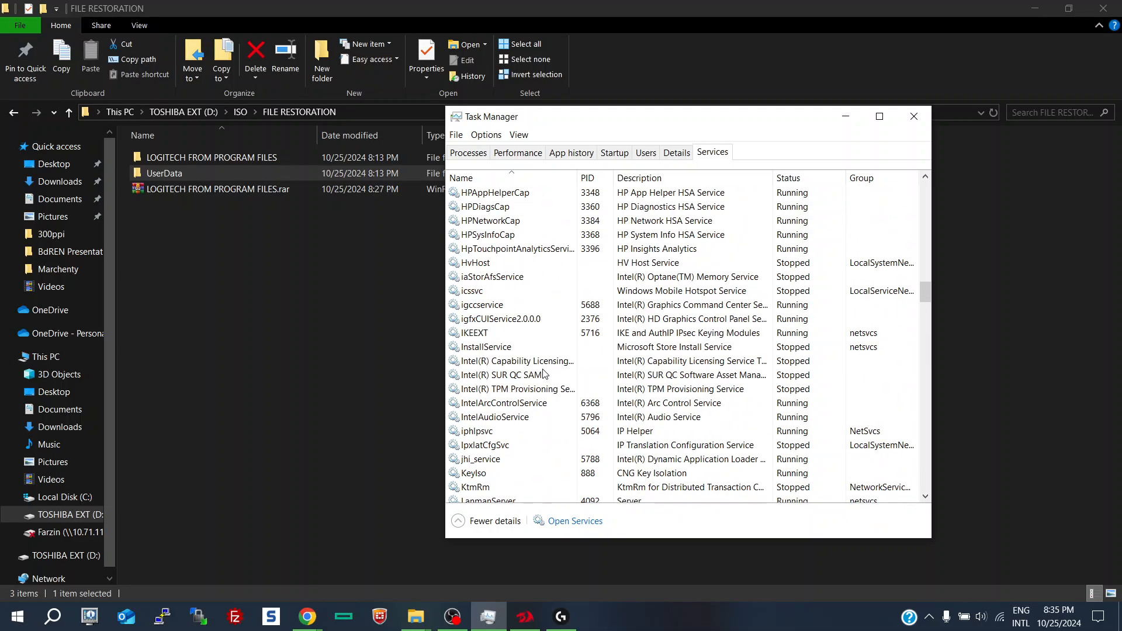
pyautogui.scroll(17, 544, 375)
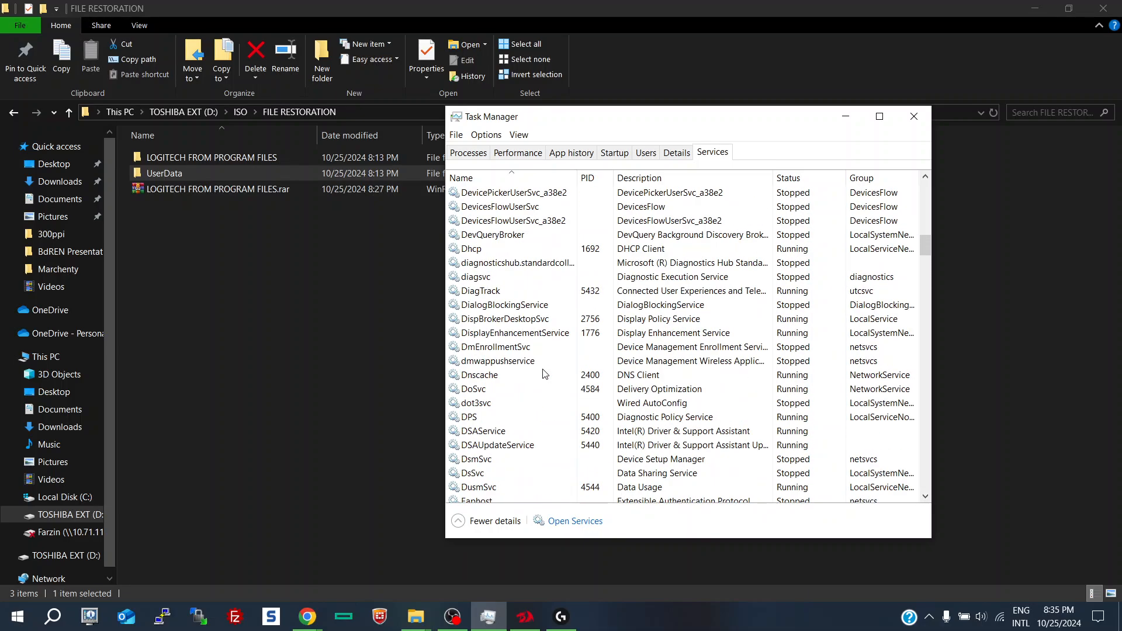
pyautogui.scroll(5, 544, 374)
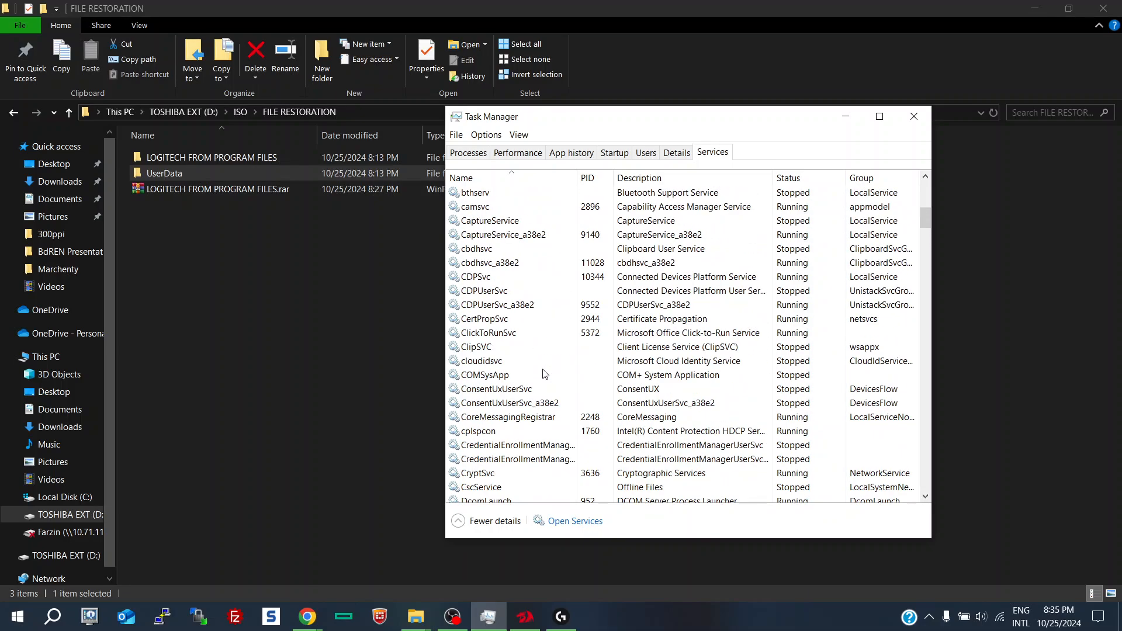
# Step: Check the startup programs in Task Manager for Logitech entries
pyautogui.click(623, 158)
pyautogui.scroll(-1, 496, 317)
pyautogui.scroll(1, 496, 318)
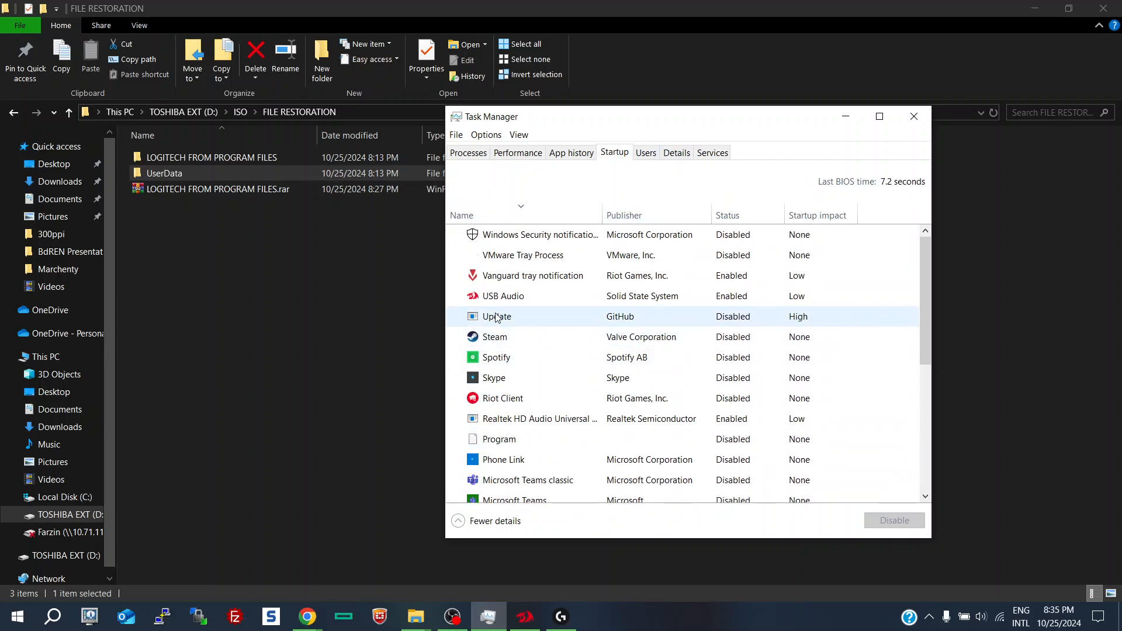
pyautogui.click(621, 319)
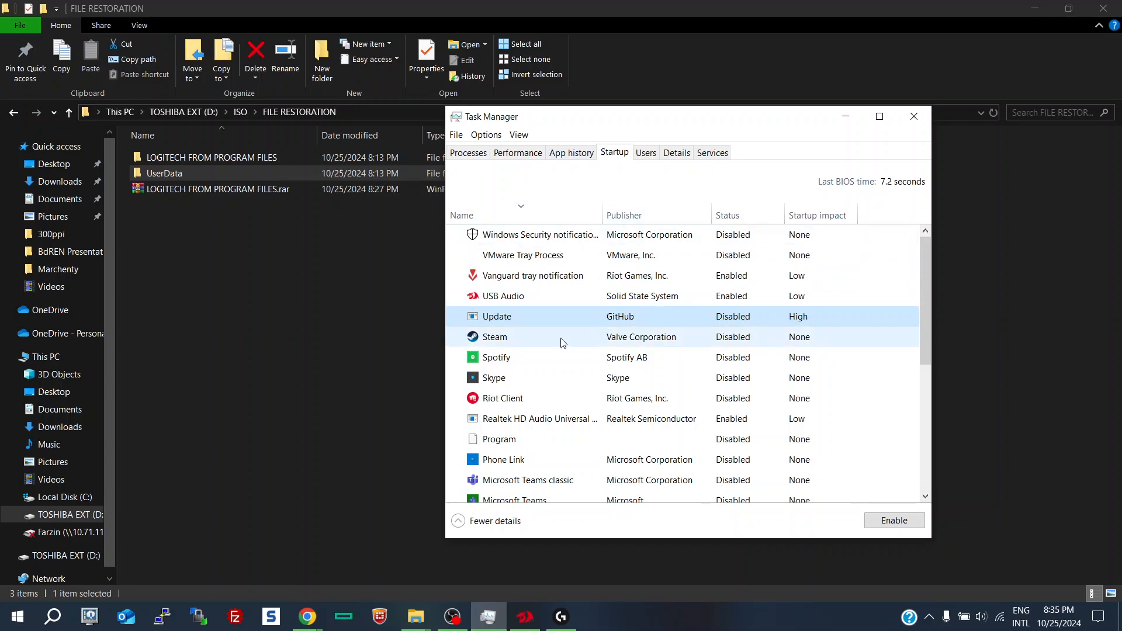
# Step: Open the full Services console from Task Manager and look through the local services
pyautogui.click(713, 152)
pyautogui.scroll(-6, 634, 350)
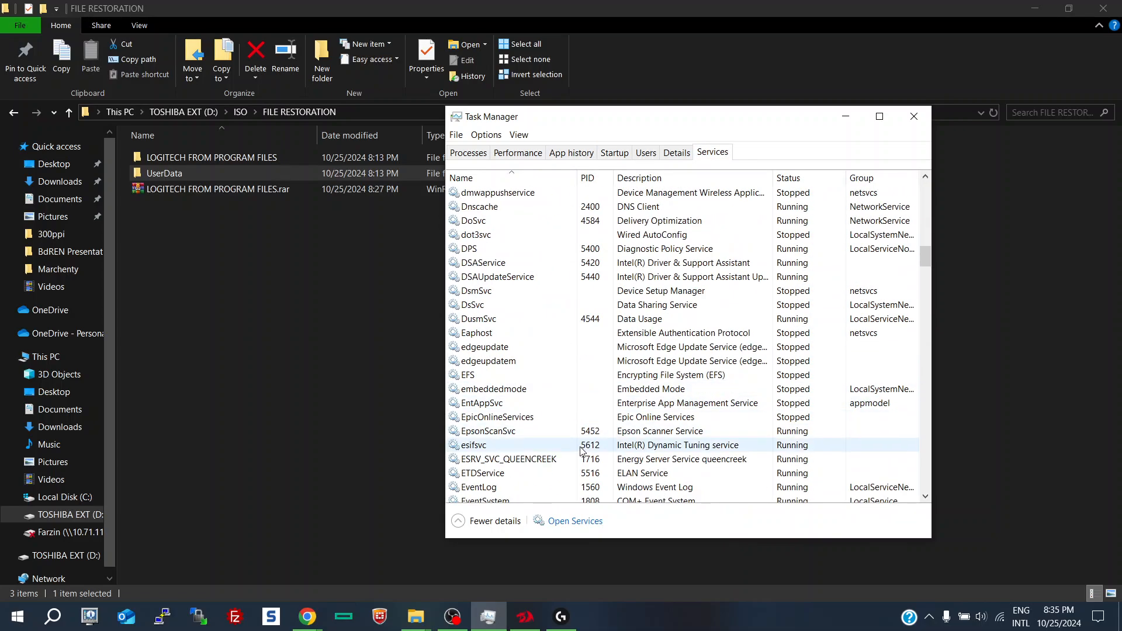
pyautogui.click(570, 525)
pyautogui.scroll(-20, 428, 441)
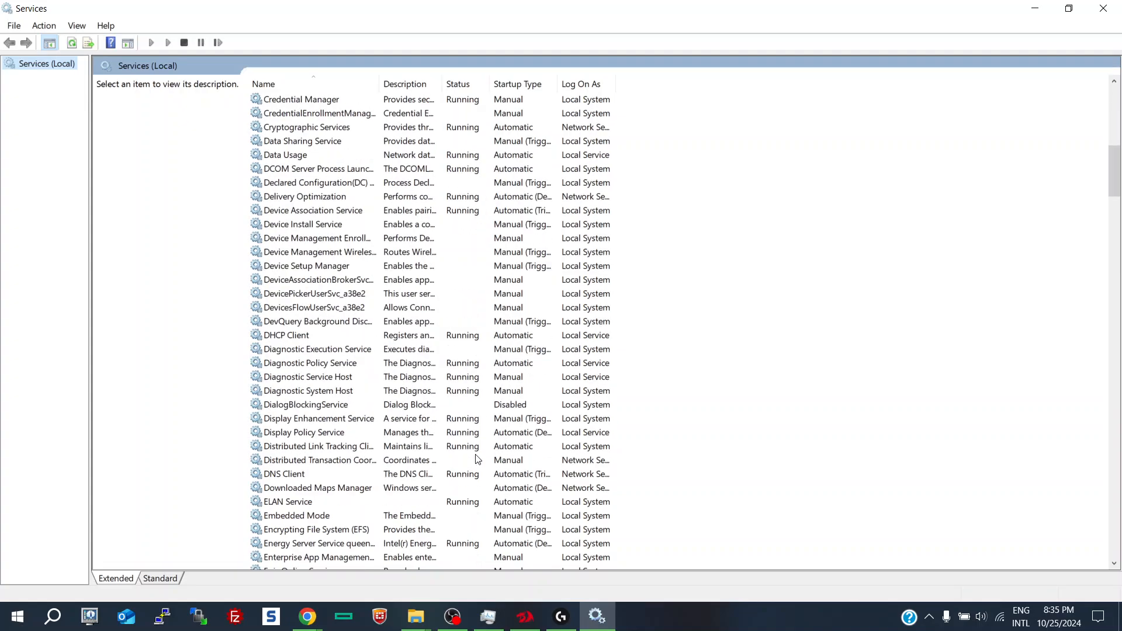
pyautogui.scroll(-8, 428, 441)
pyautogui.scroll(5, 367, 409)
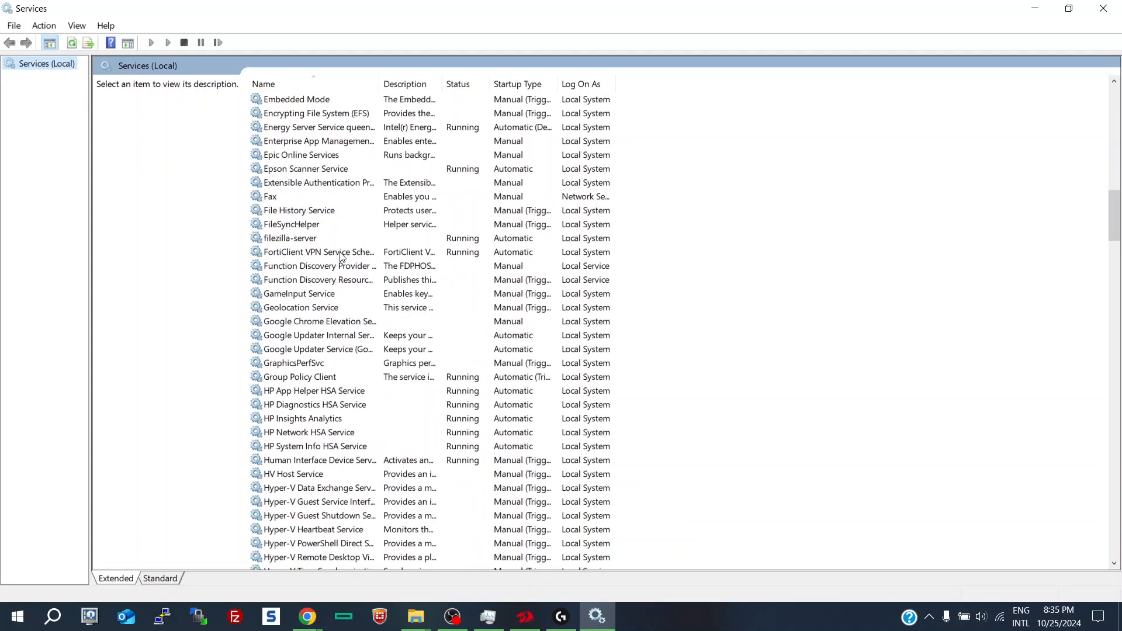
# Step: Inspect the startup type options in the filezilla-server service properties without changing them, and minimize the Services console
pyautogui.click(329, 242)
pyautogui.rightClick(319, 238)
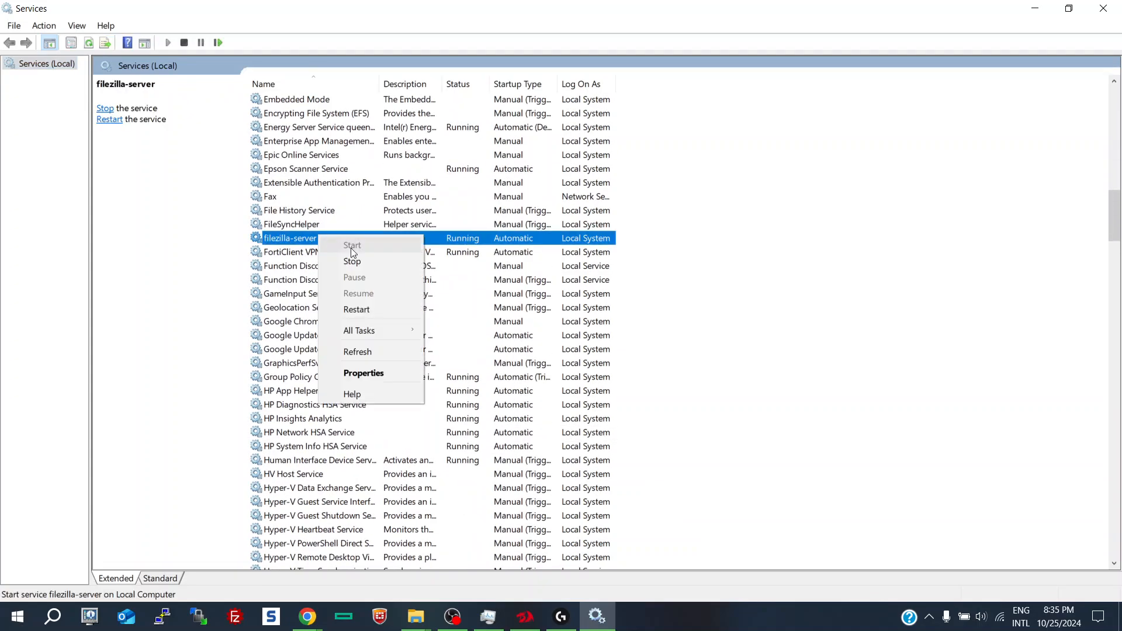
pyautogui.click(363, 373)
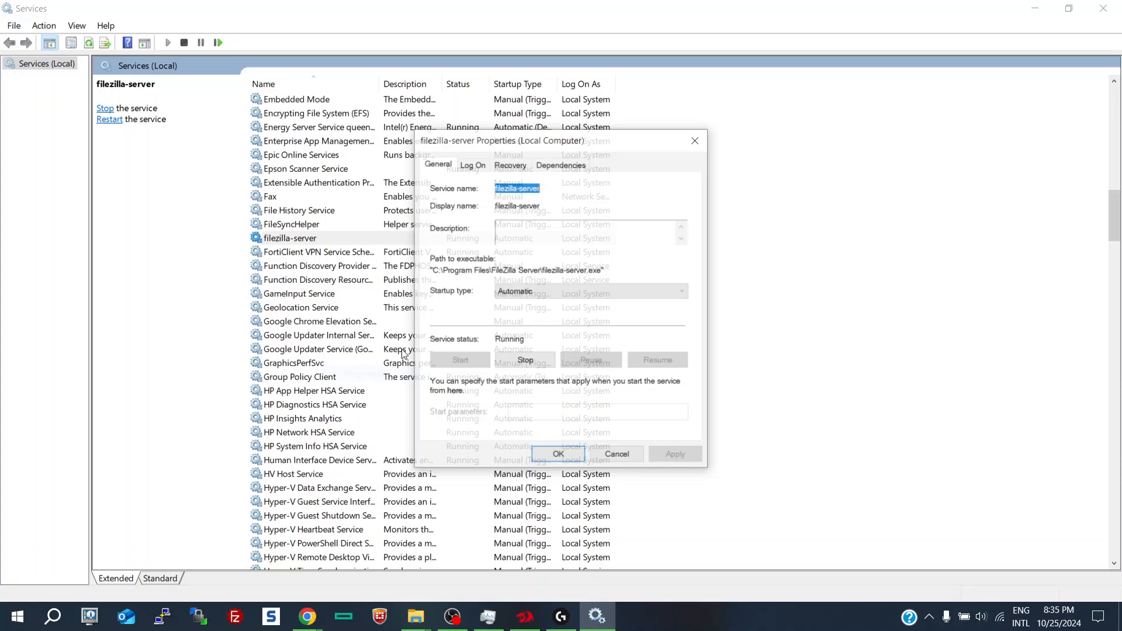
pyautogui.click(502, 295)
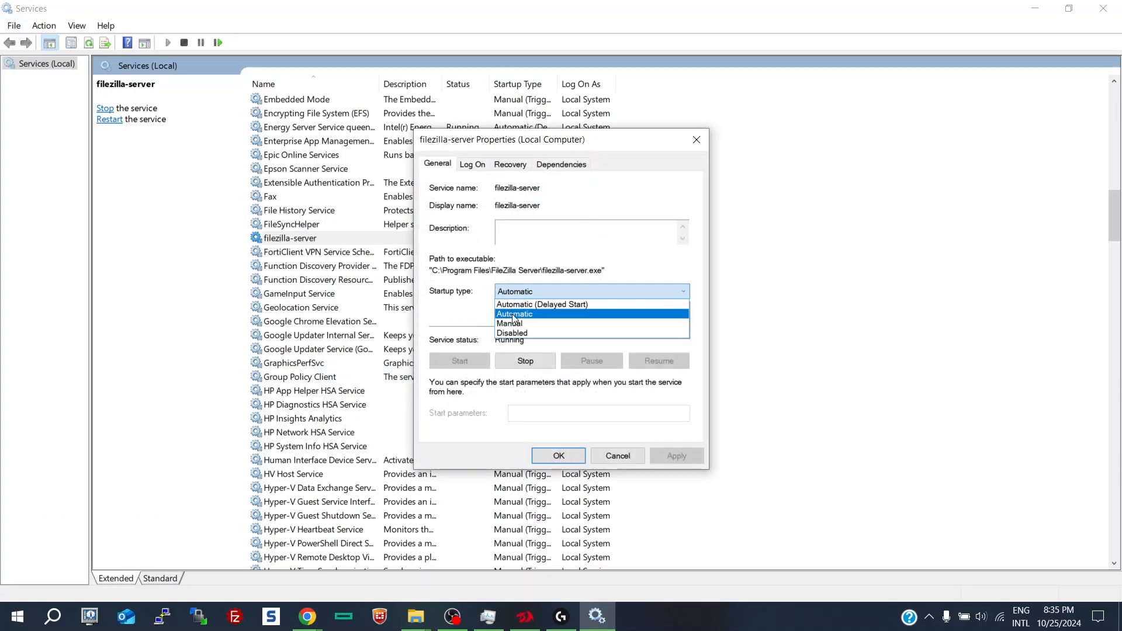
pyautogui.click(639, 453)
pyautogui.click(633, 456)
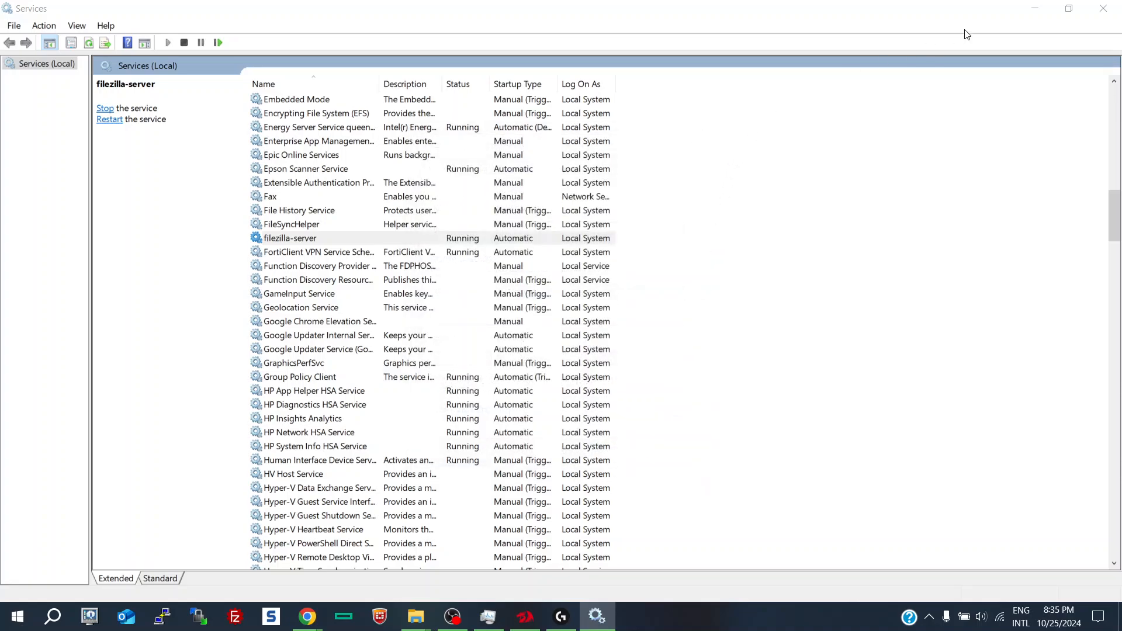
pyautogui.click(1034, 9)
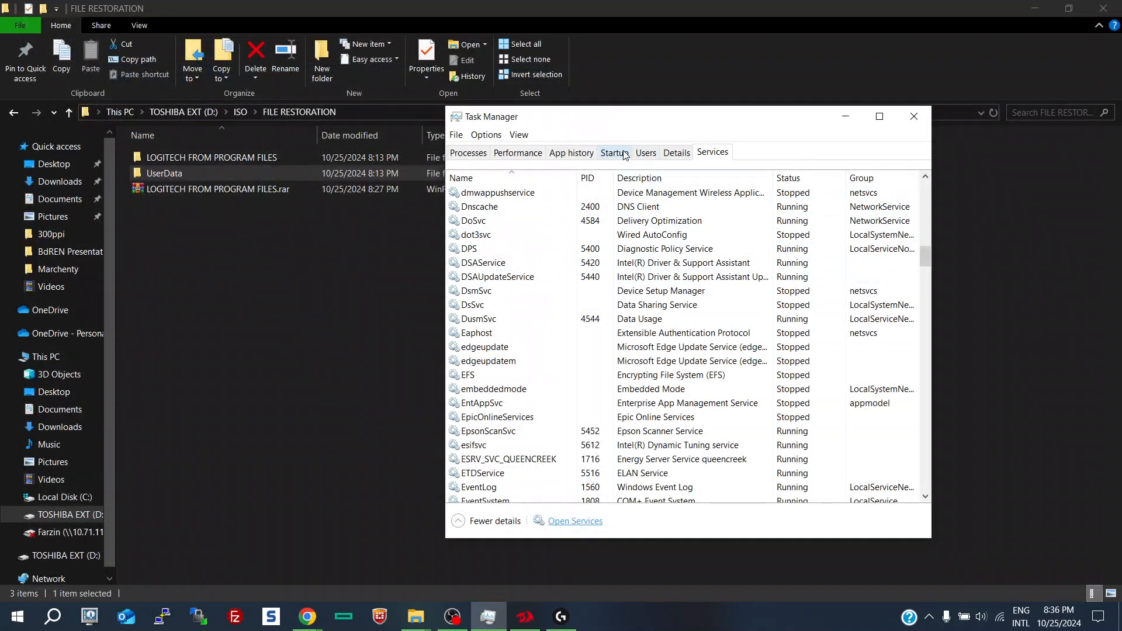
# Step: Expand the current user's processes in Task Manager and end the first LGHUB process listed there
pyautogui.click(645, 153)
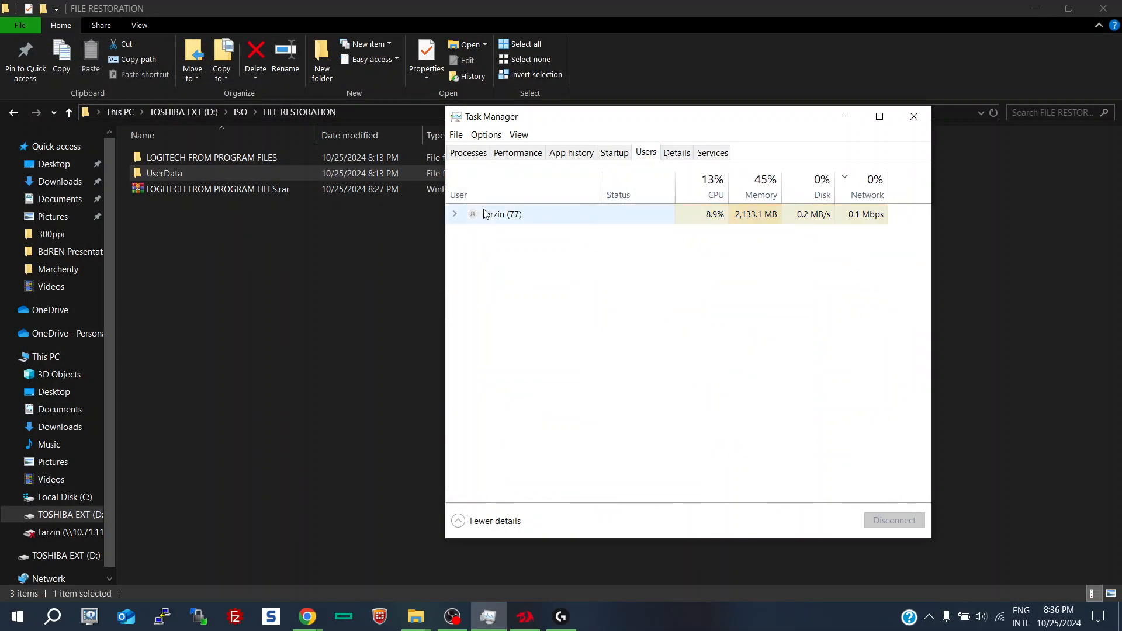
pyautogui.click(455, 215)
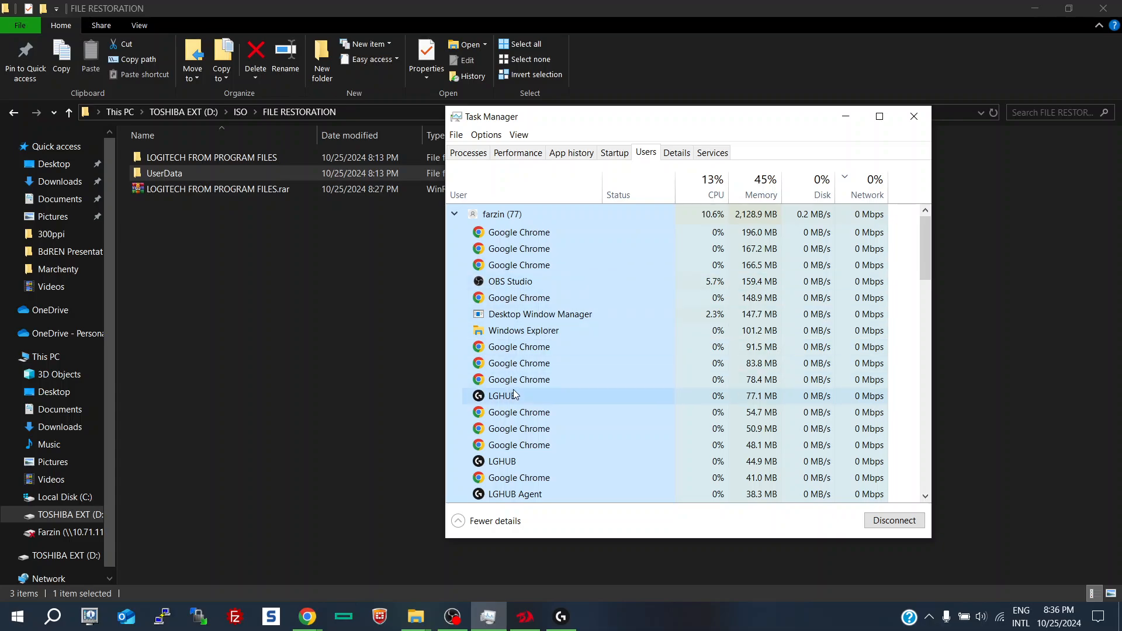
pyautogui.rightClick(502, 399)
pyautogui.click(532, 408)
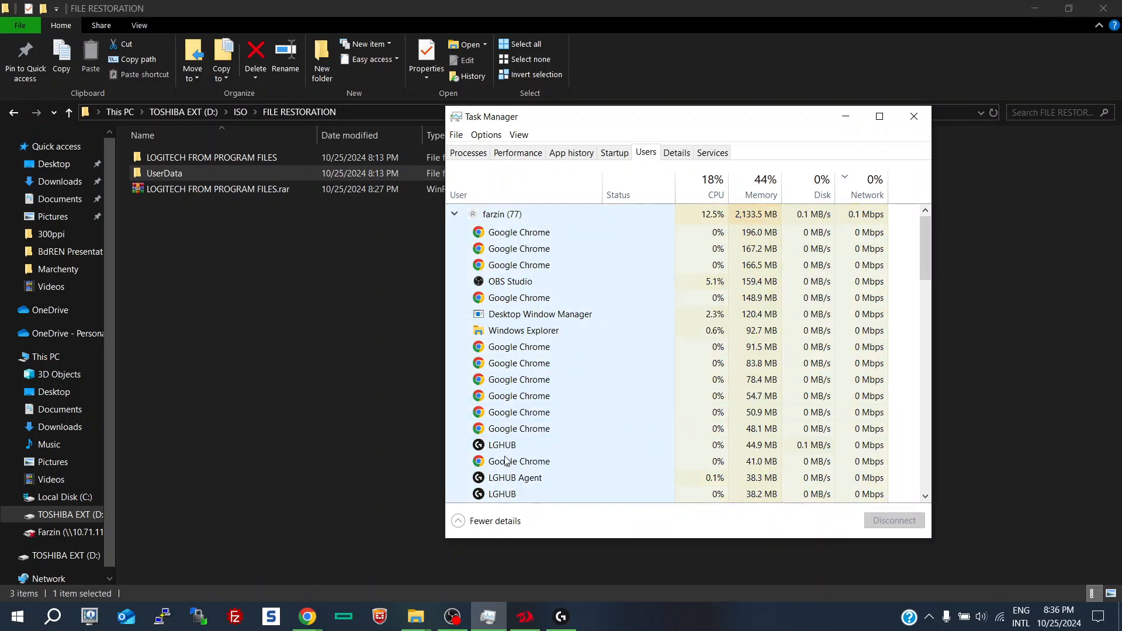
# Step: End the LGHUB and LGHUB Agent processes running under the current user
pyautogui.rightClick(503, 454)
pyautogui.click(527, 462)
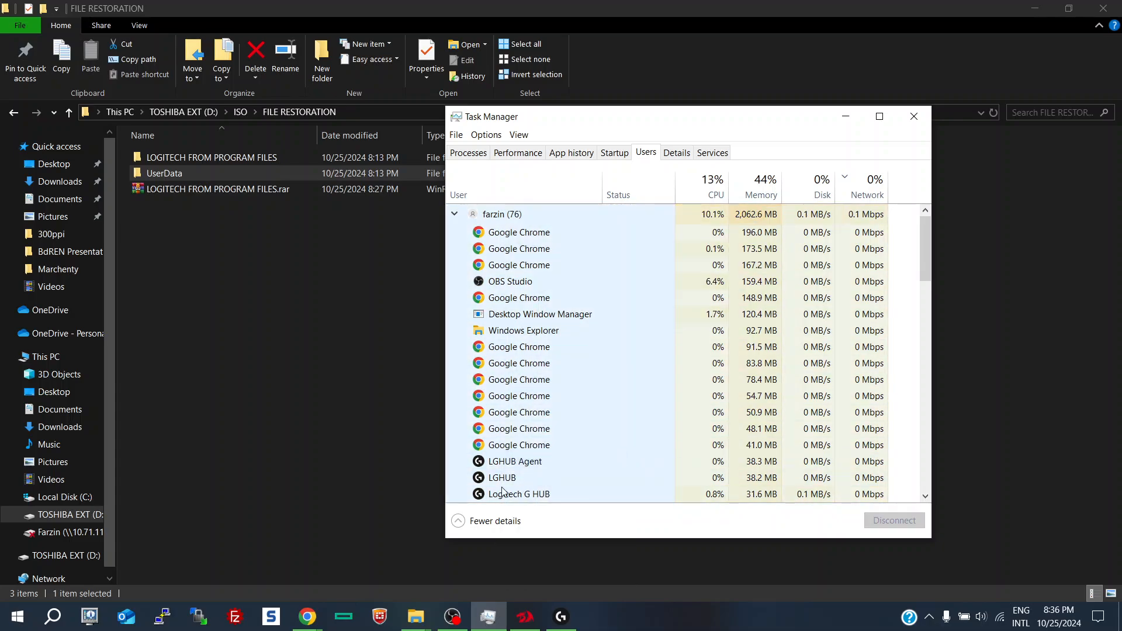
pyautogui.rightClick(510, 467)
pyautogui.click(514, 476)
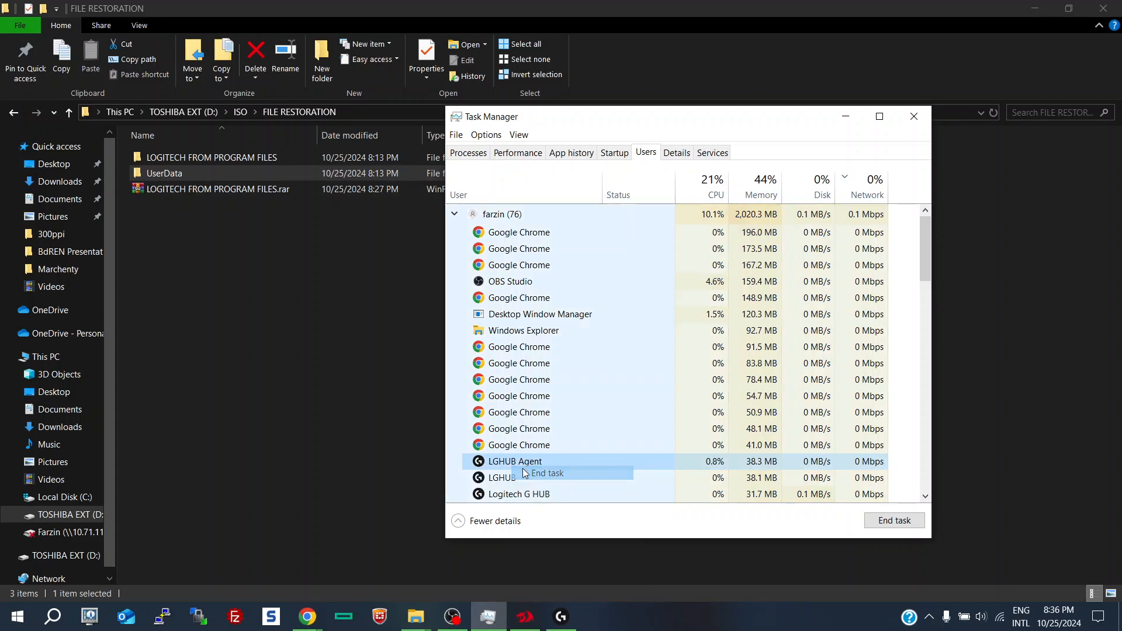
pyautogui.rightClick(505, 480)
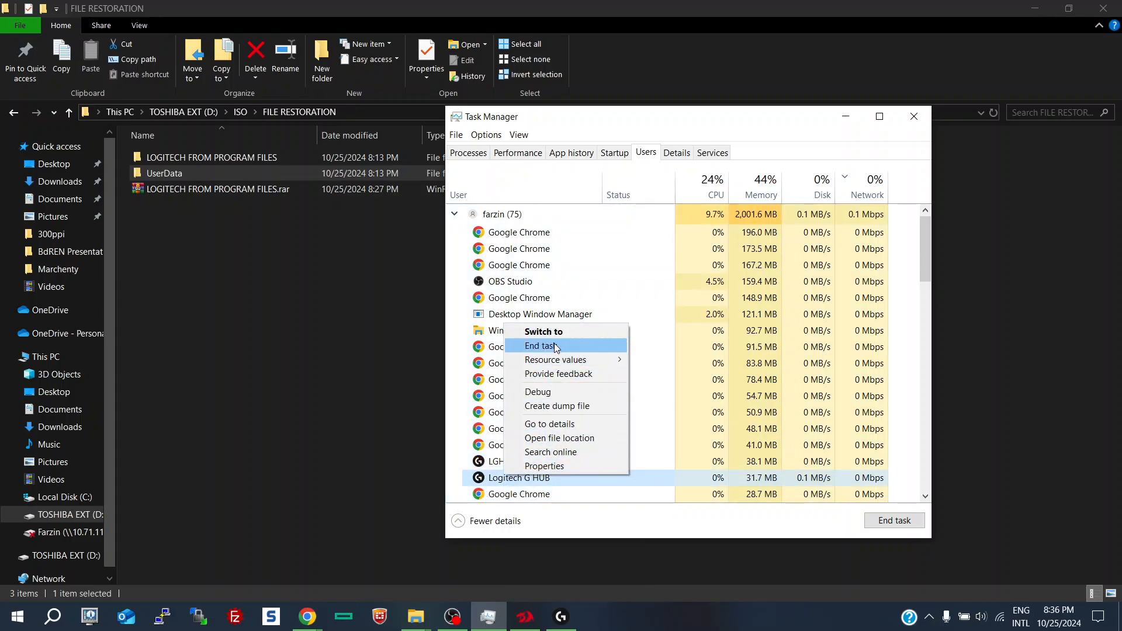
pyautogui.click(556, 347)
# Step: End the Logitech G HUB, G HUB and remaining smaller LGHUB processes under the current user
pyautogui.rightClick(507, 463)
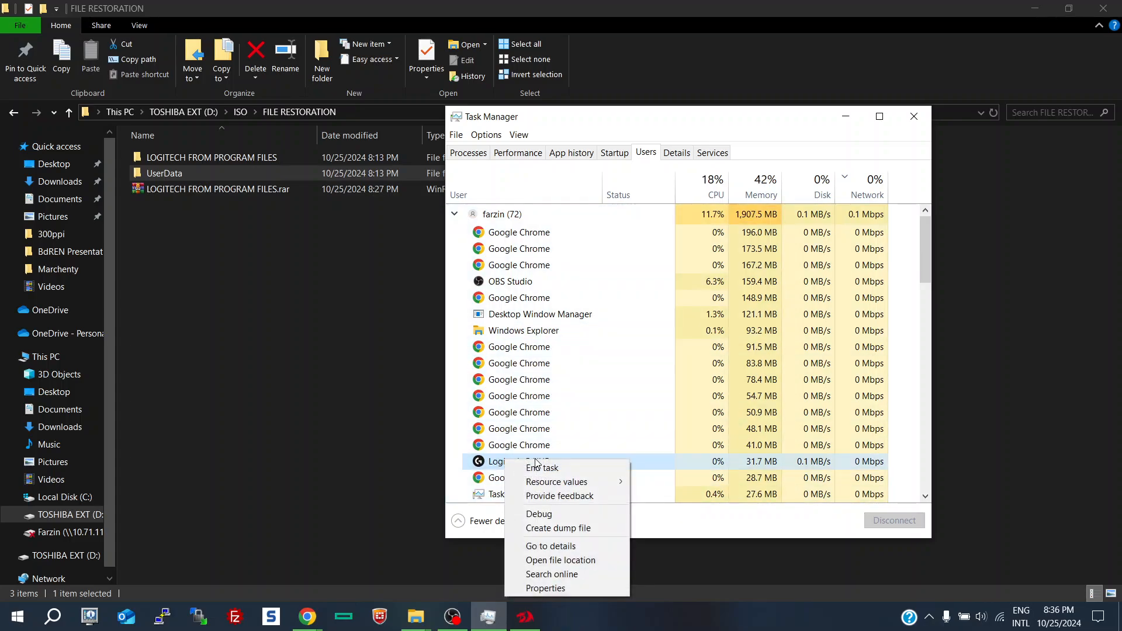
pyautogui.click(514, 476)
pyautogui.scroll(-4, 550, 449)
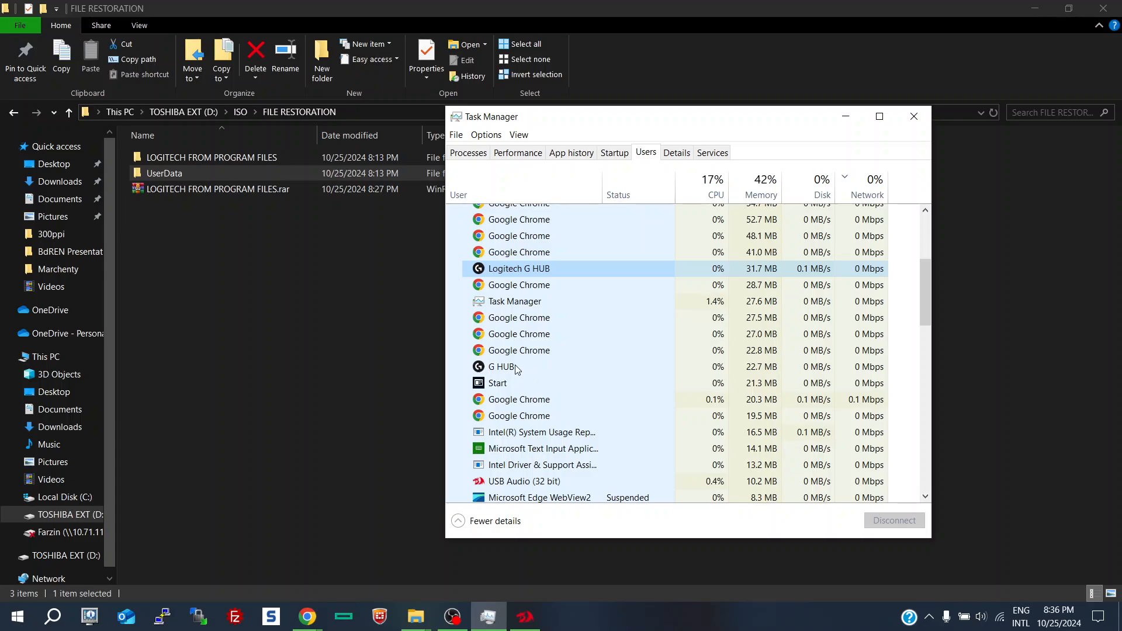
pyautogui.rightClick(516, 369)
pyautogui.click(532, 379)
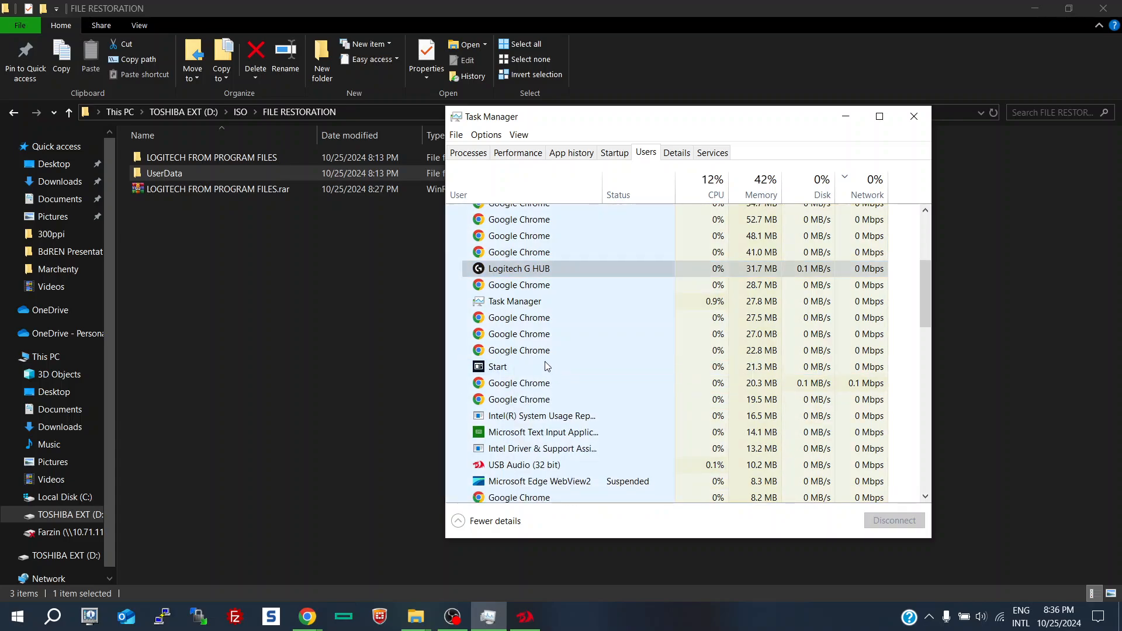
pyautogui.rightClick(518, 274)
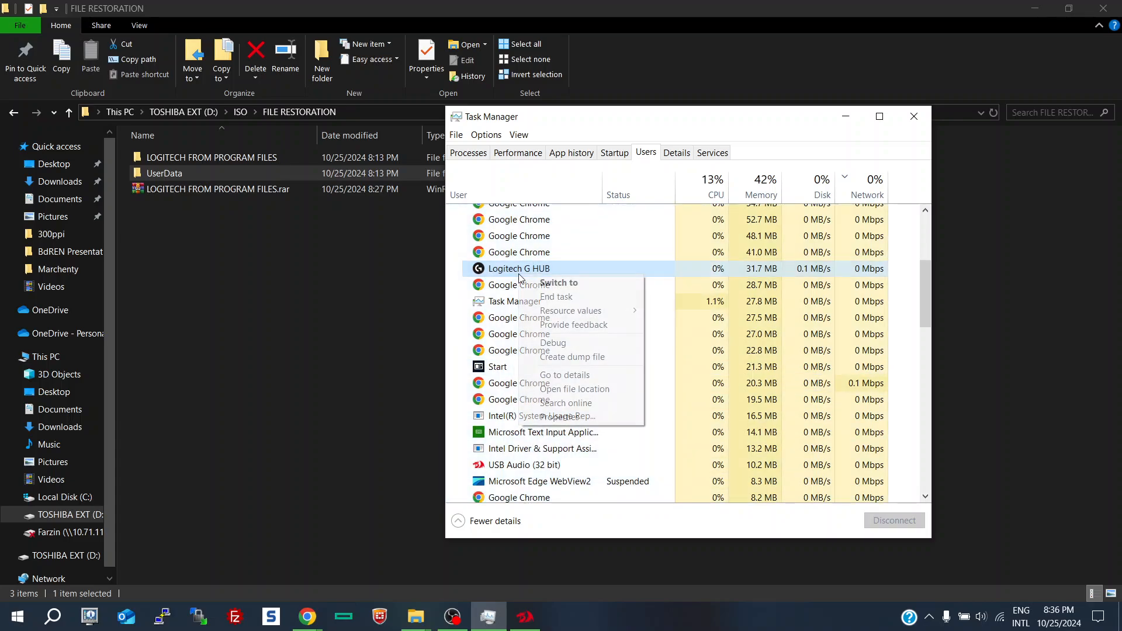
pyautogui.click(556, 295)
pyautogui.scroll(-4, 576, 290)
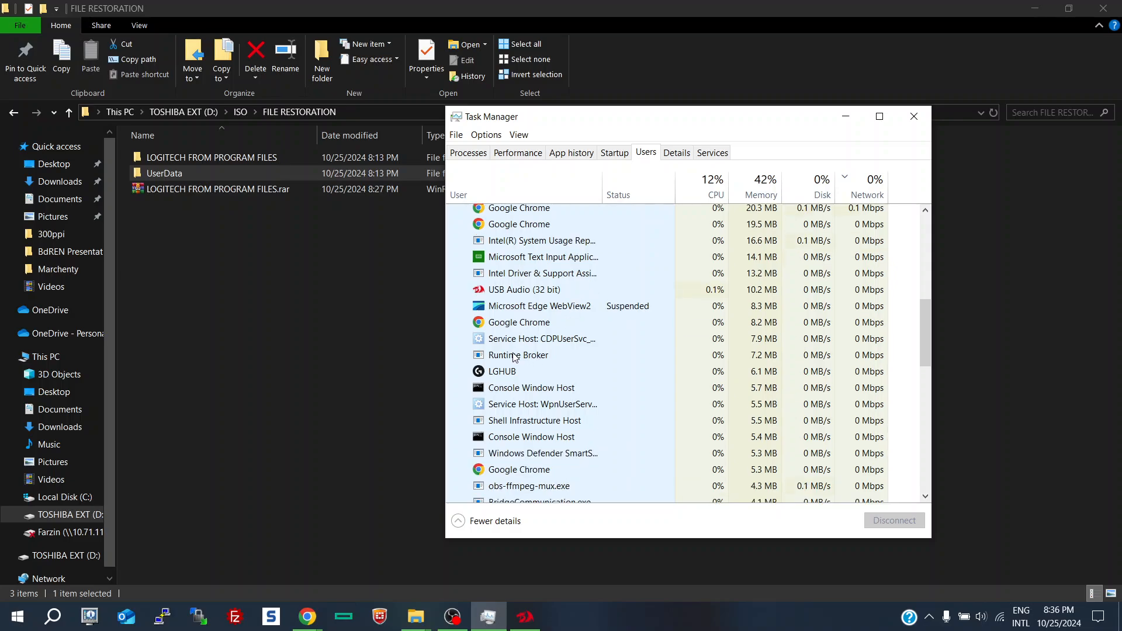
pyautogui.rightClick(579, 372)
pyautogui.click(608, 391)
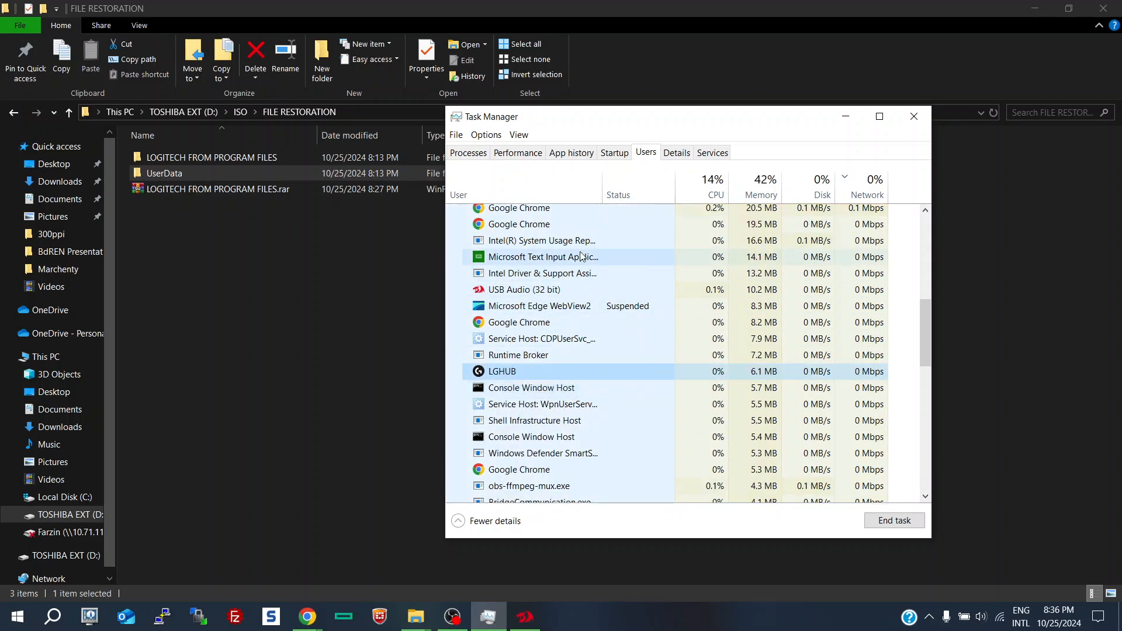
# Step: Find LGHUB Updater in Task Manager's overall process list, expand it and end its task
pyautogui.click(482, 153)
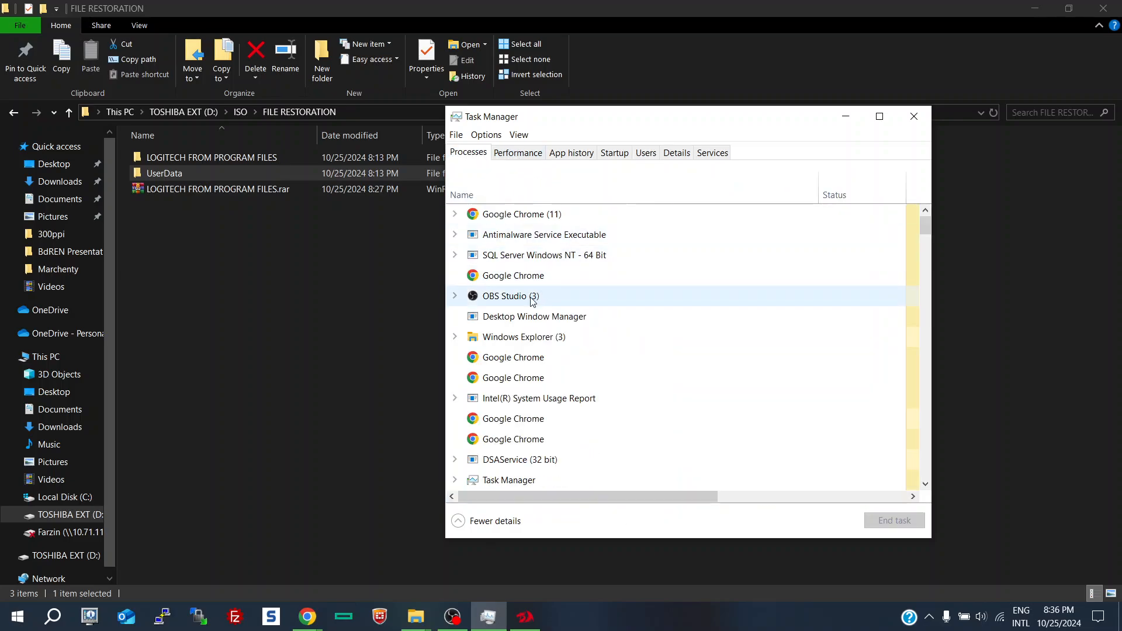
pyautogui.scroll(-5, 531, 301)
pyautogui.scroll(-2, 530, 312)
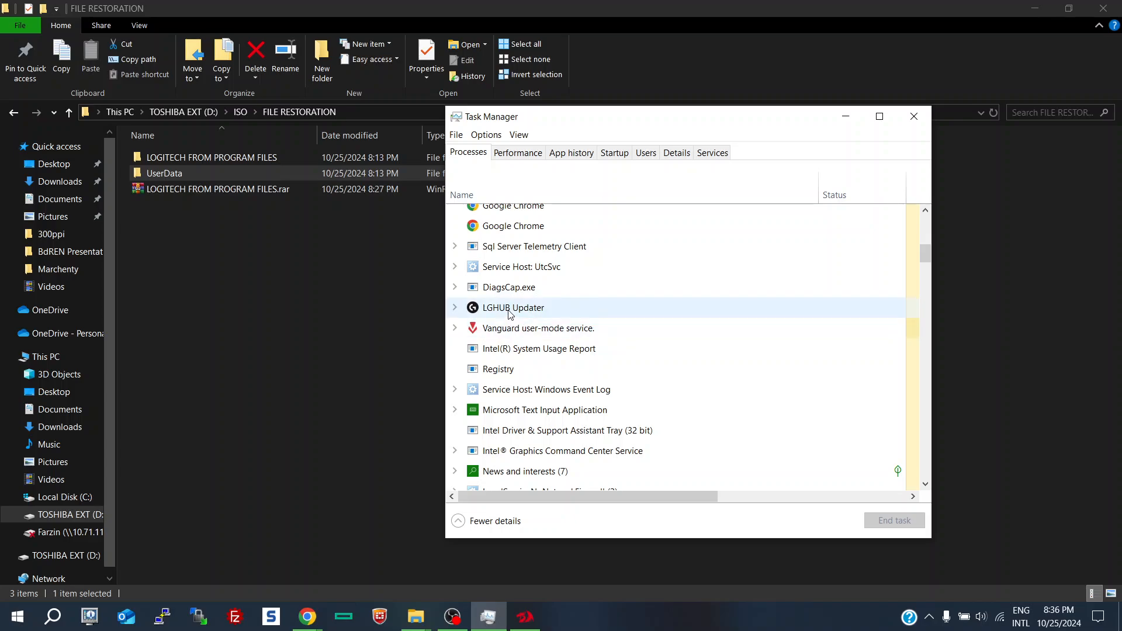
pyautogui.click(511, 313)
pyautogui.click(455, 308)
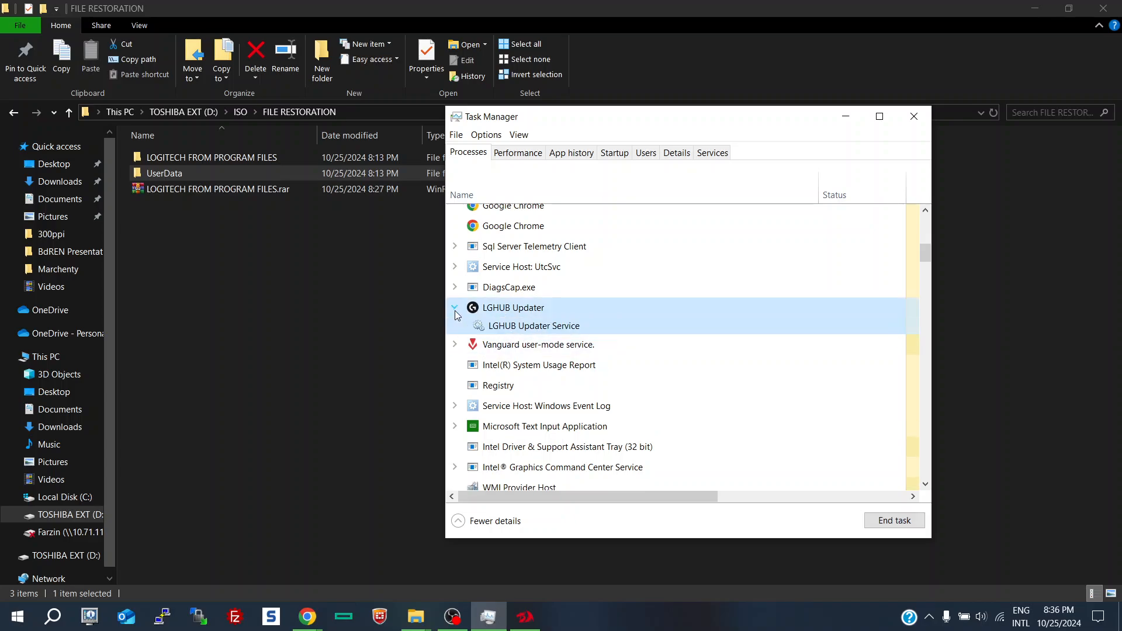
pyautogui.rightClick(520, 306)
pyautogui.click(549, 326)
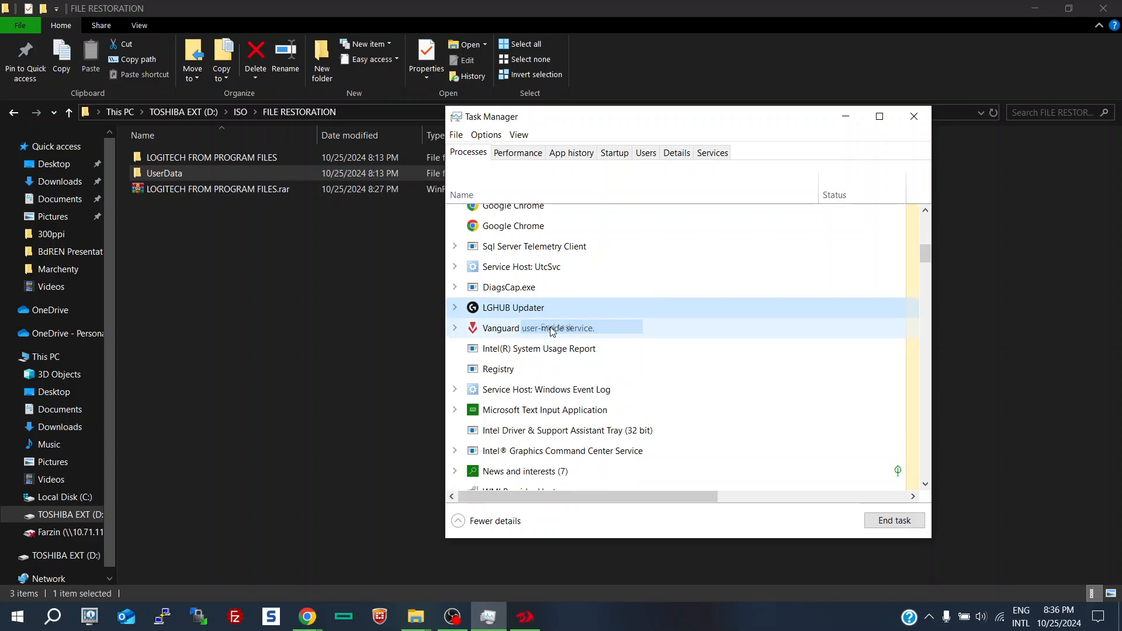
# Step: Maximize Task Manager, look for leftover Logitech processes, end LGHUB Updater again and close Task Manager
pyautogui.scroll(-10, 533, 323)
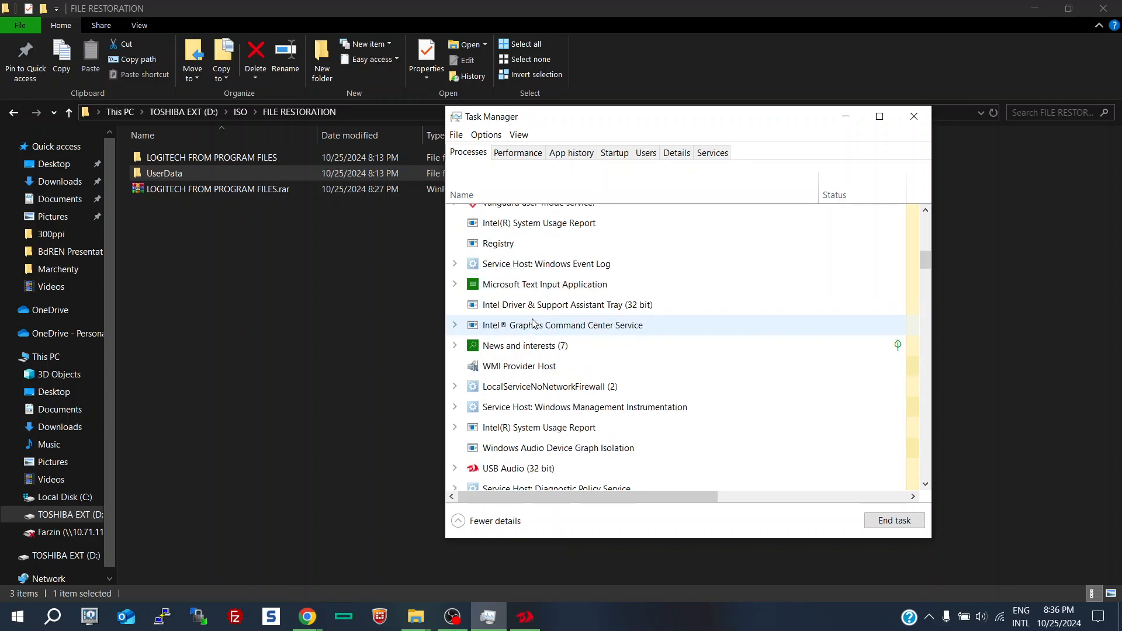
pyautogui.scroll(-3, 688, 352)
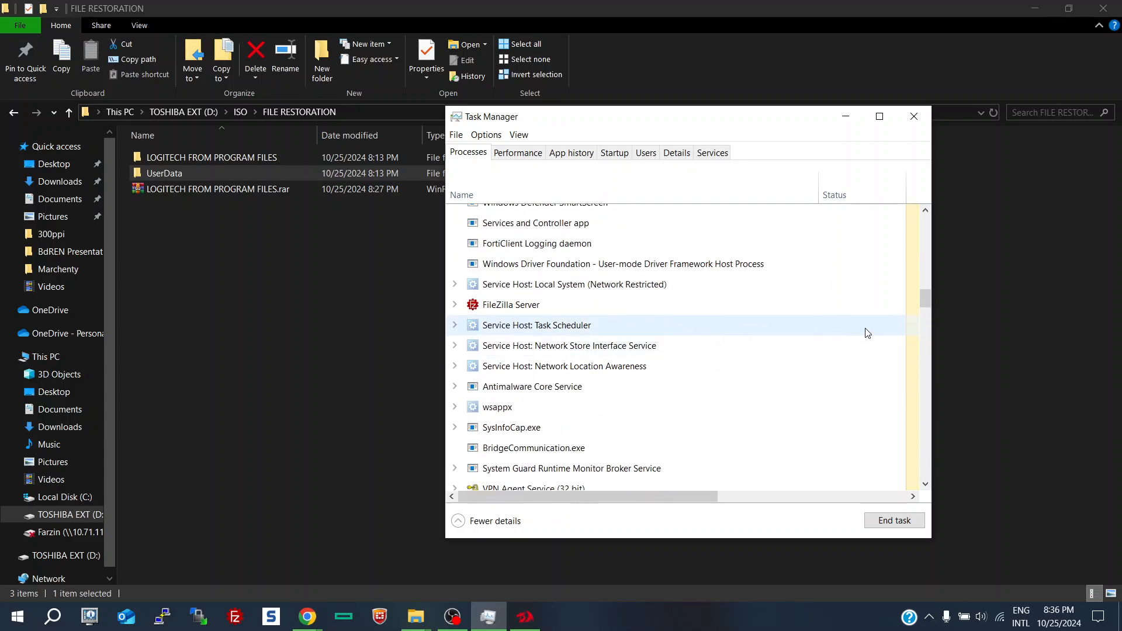
pyautogui.click(890, 117)
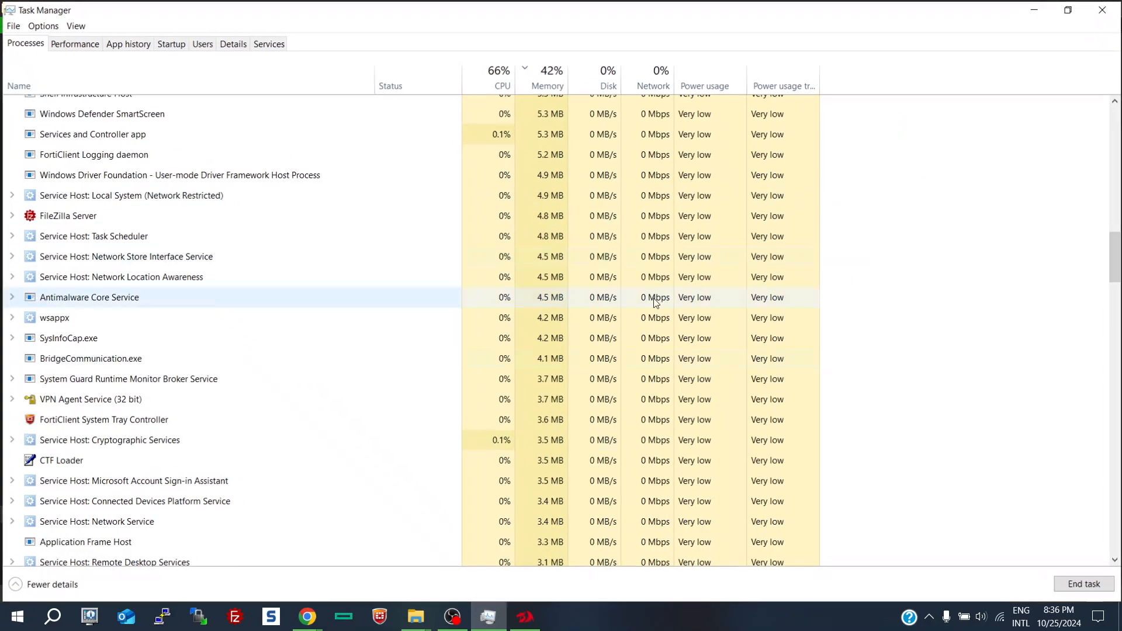
pyautogui.scroll(-3, 251, 463)
pyautogui.scroll(6, 261, 451)
pyautogui.scroll(8, 254, 374)
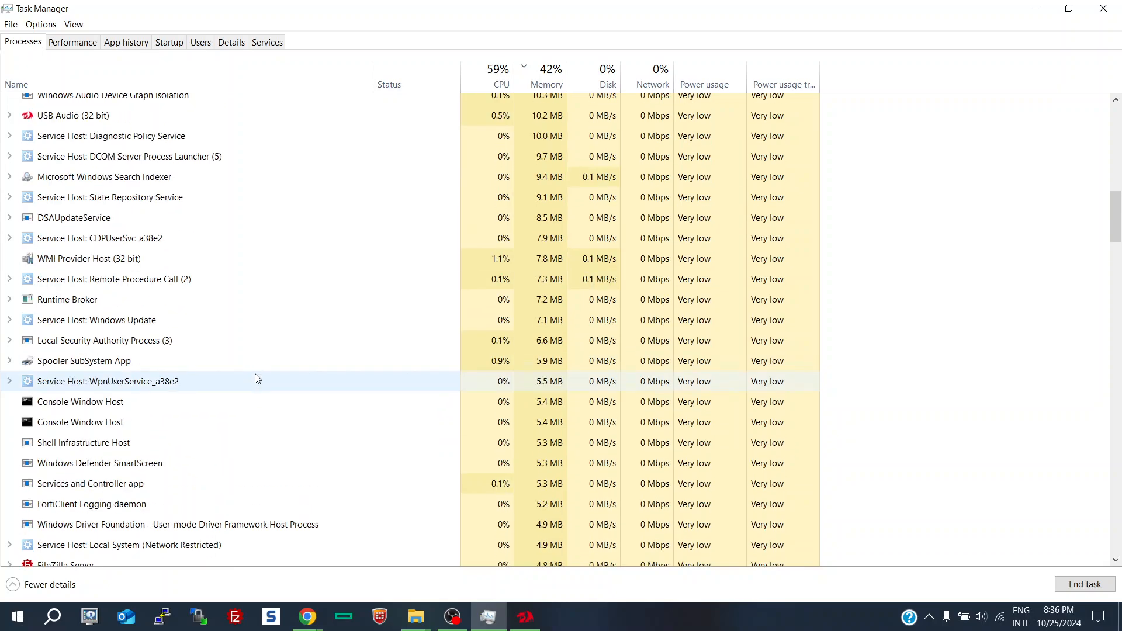
pyautogui.rightClick(111, 435)
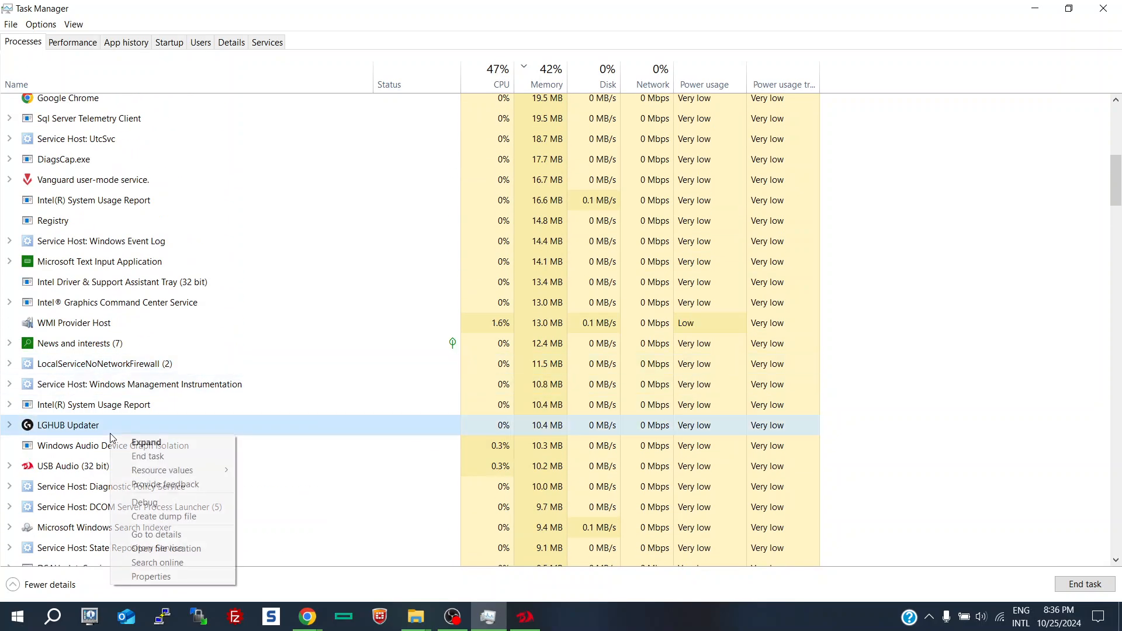
pyautogui.click(138, 455)
pyautogui.scroll(2, 162, 384)
pyautogui.scroll(6, 162, 380)
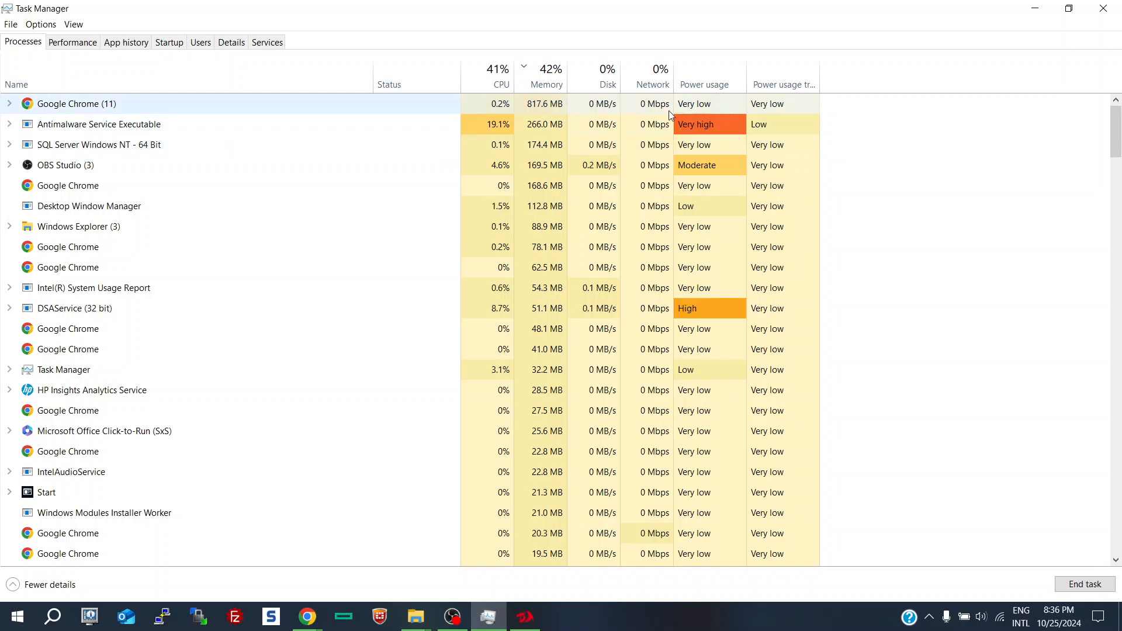
pyautogui.click(1105, 9)
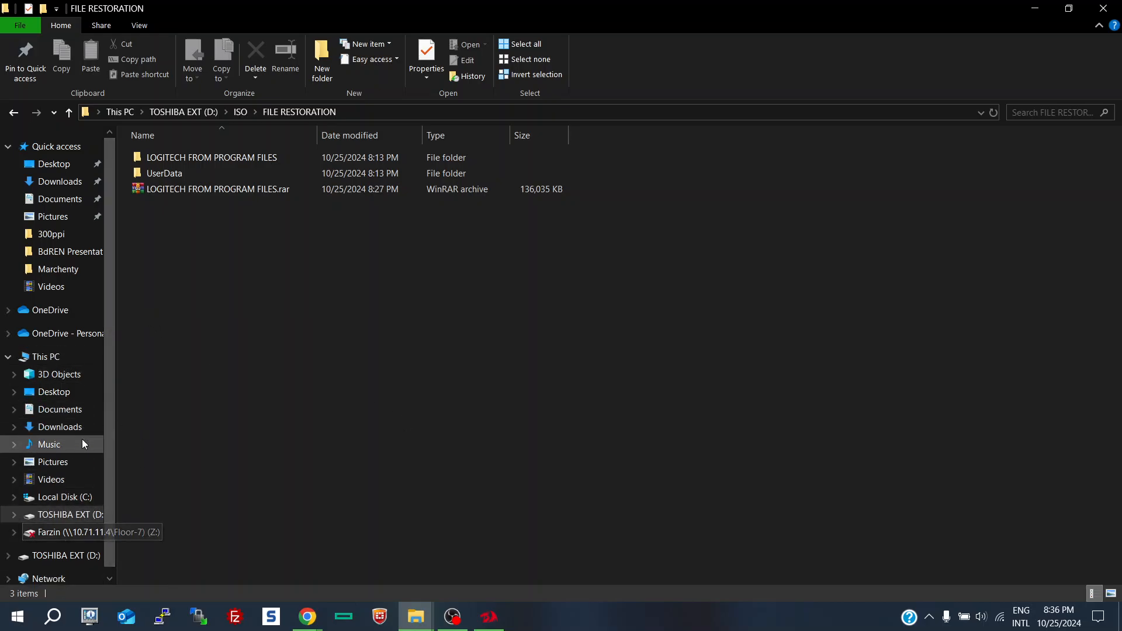
# Step: Browse to the current user's profile folder in C:\Users and check that Hidden items are set to show
pyautogui.click(62, 499)
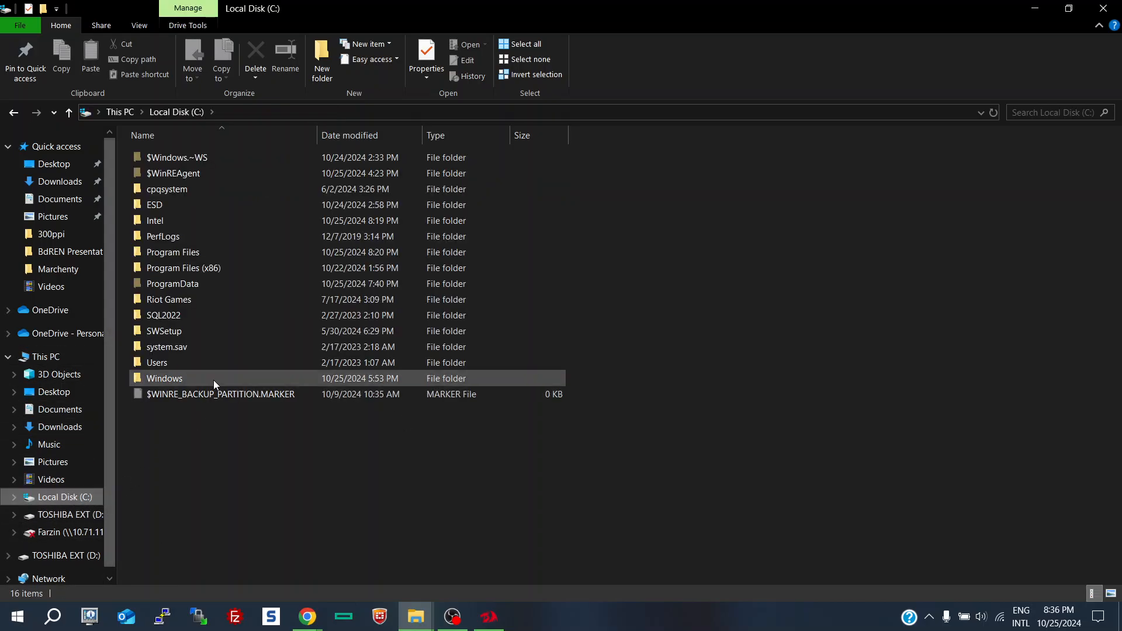
pyautogui.doubleClick(159, 363)
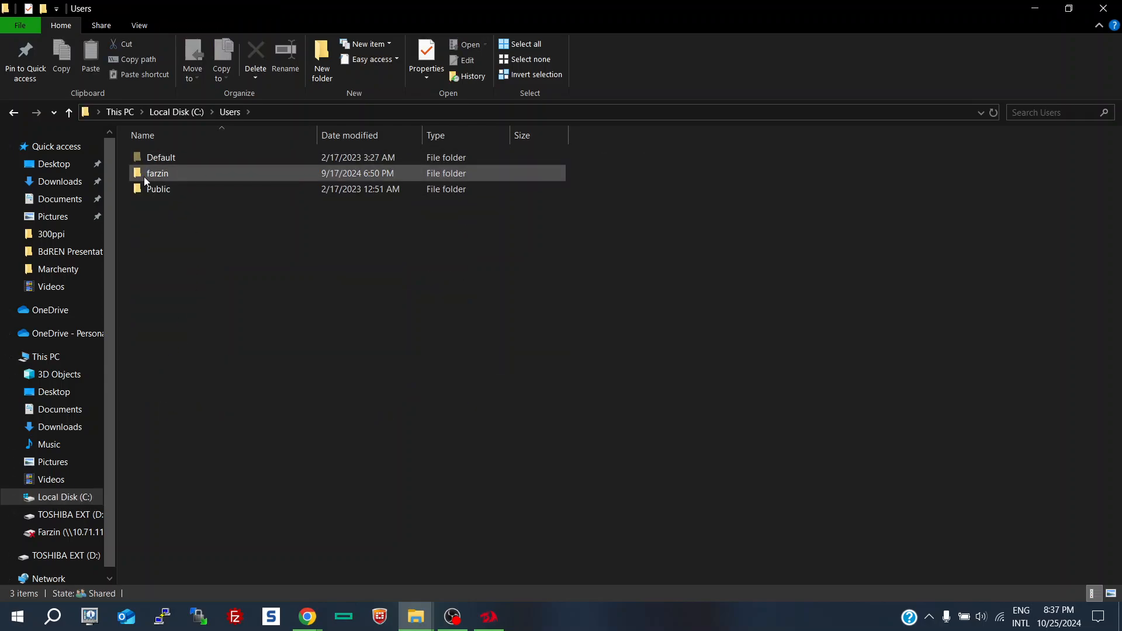
pyautogui.doubleClick(160, 177)
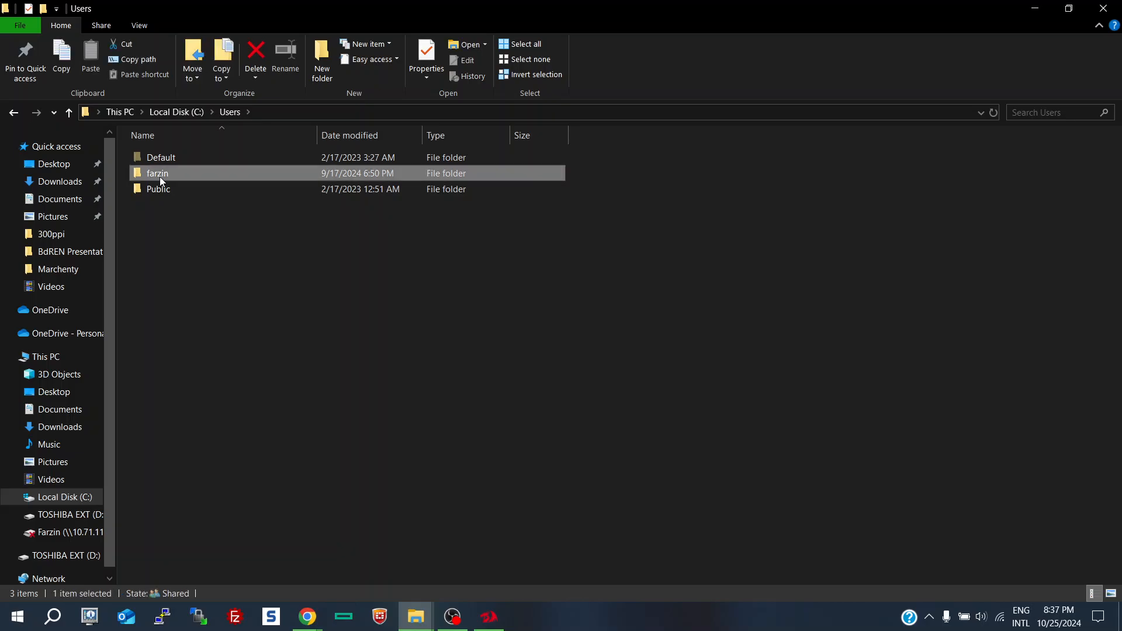
pyautogui.scroll(-1, 167, 202)
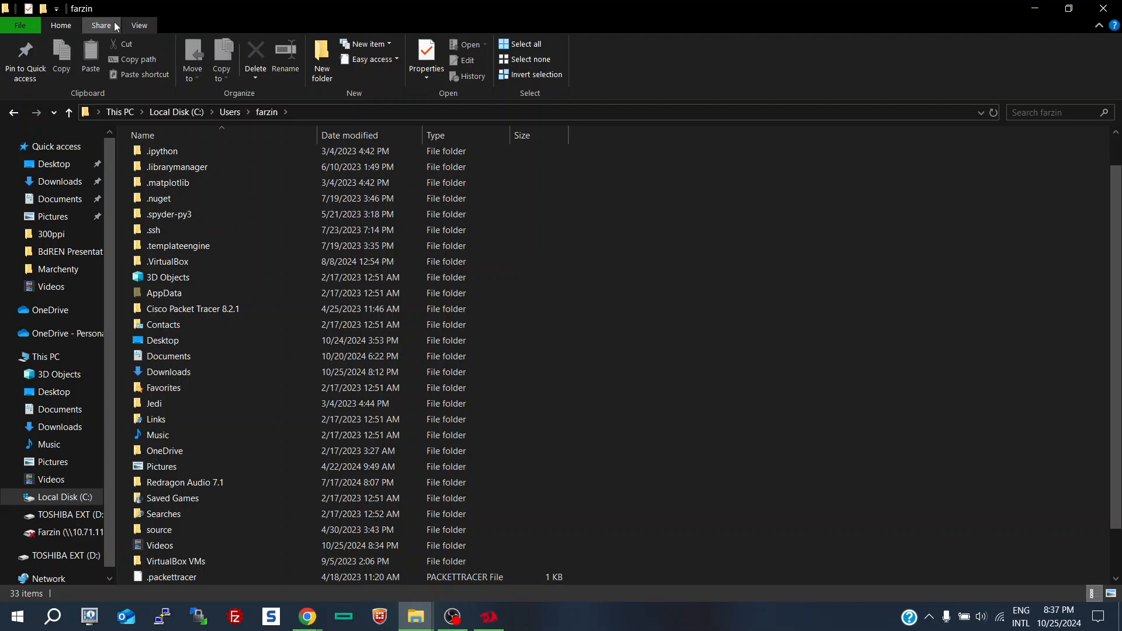
pyautogui.click(137, 26)
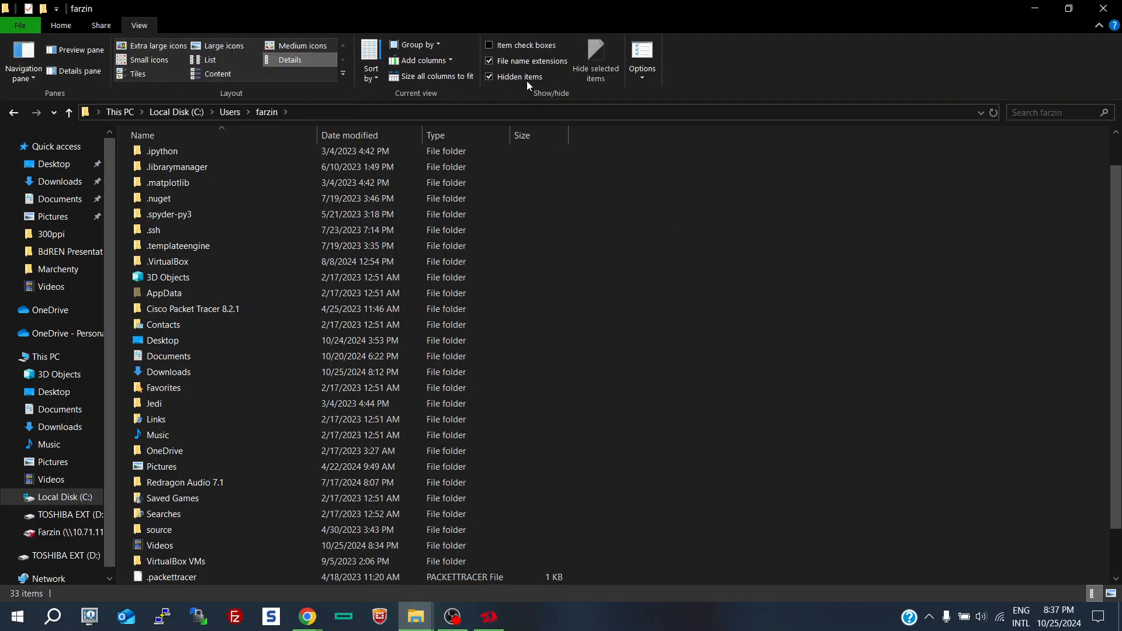
# Step: Open the LGHUB folder inside the user's AppData\Local folder
pyautogui.click(170, 295)
pyautogui.doubleClick(170, 293)
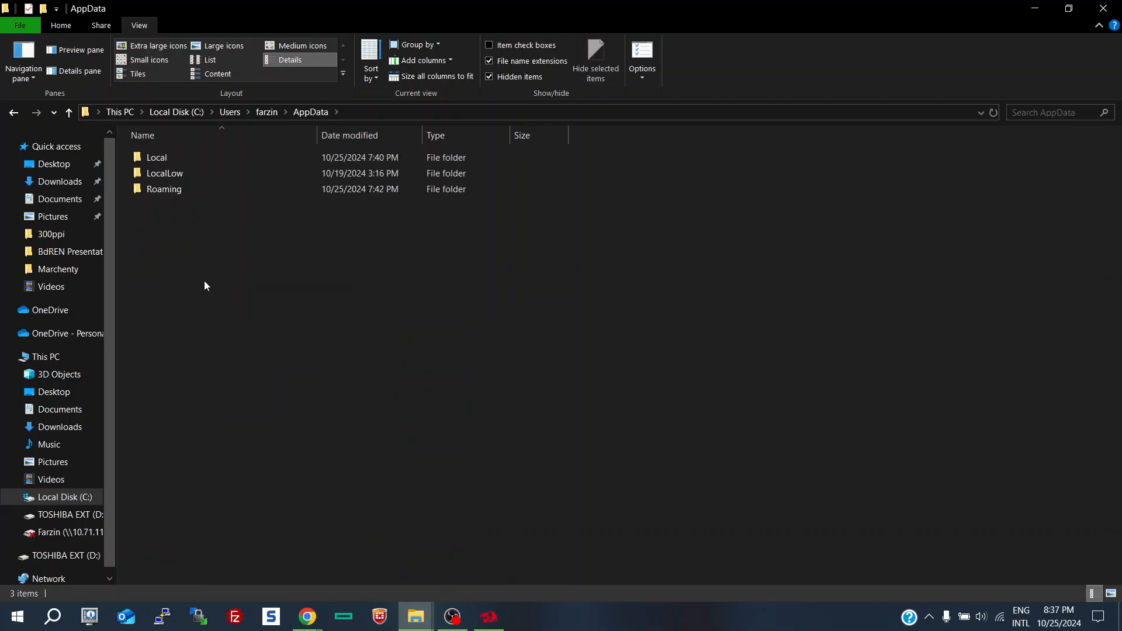
pyautogui.doubleClick(155, 160)
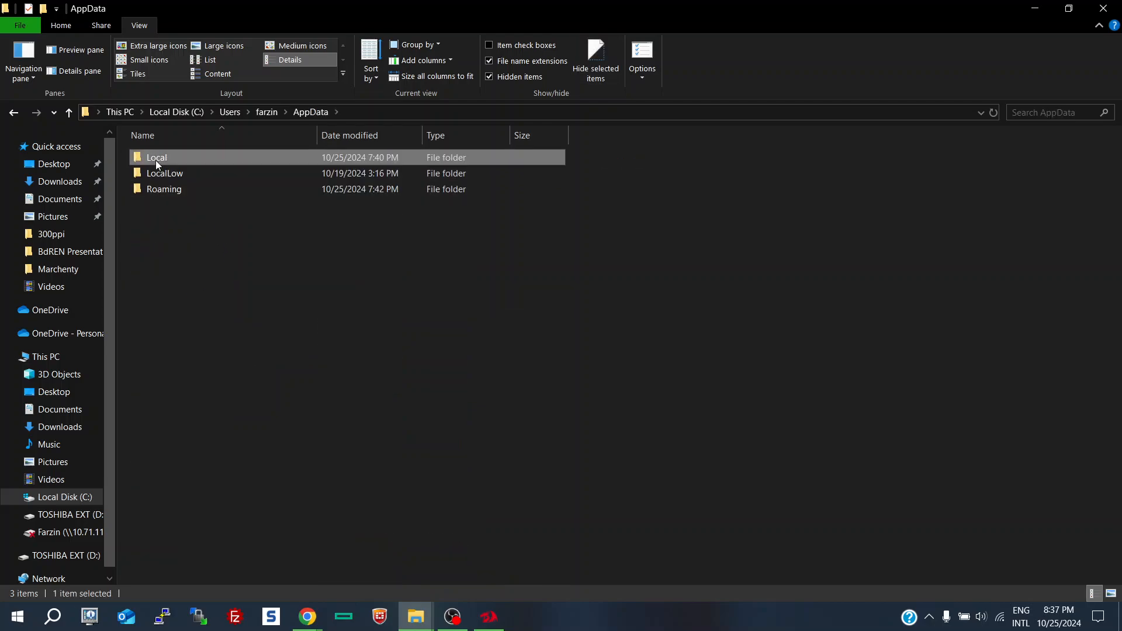
pyautogui.scroll(-4, 243, 293)
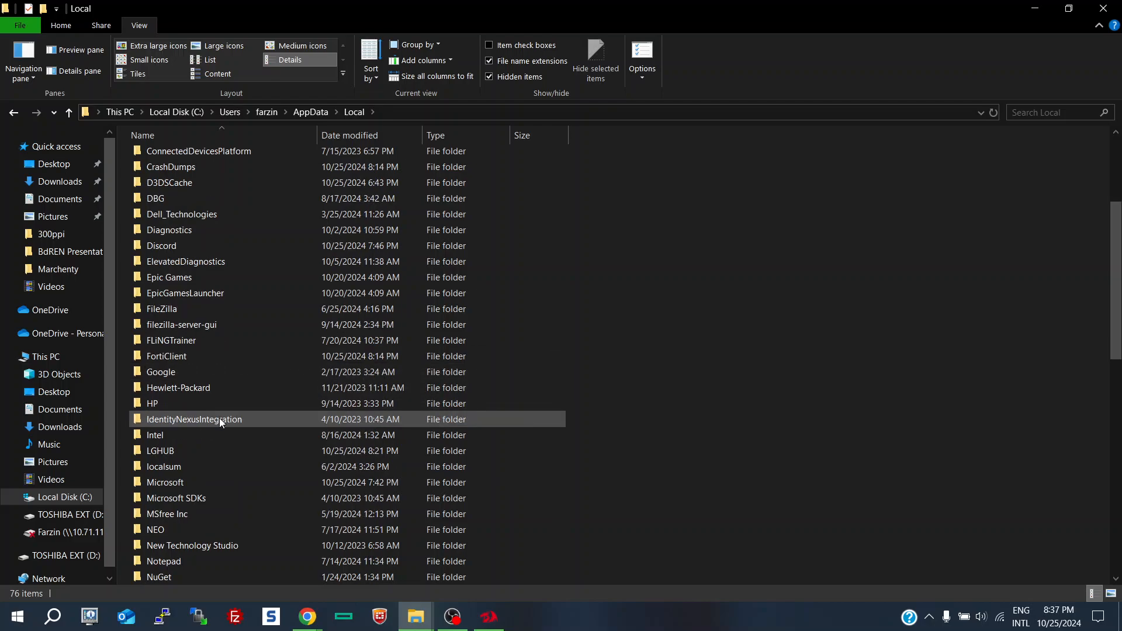
pyautogui.doubleClick(166, 454)
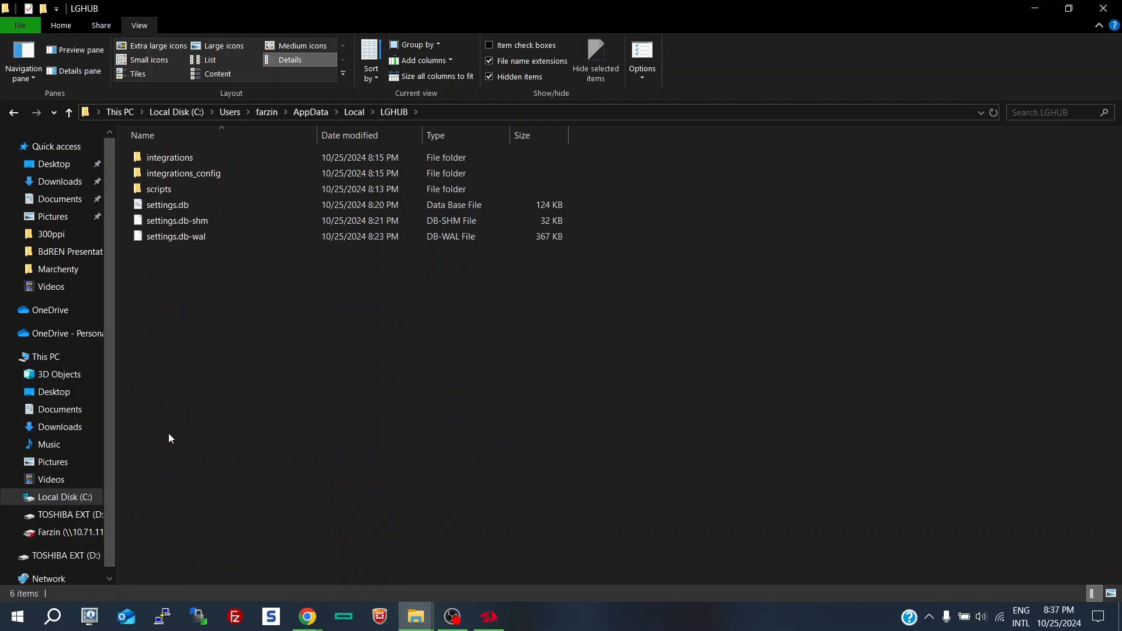
# Step: Switch between the open File Explorer windows showing the LGHUB folder and Local Disk (C:)
pyautogui.moveTo(156, 285); pyautogui.dragTo(159, 154)
pyautogui.click(415, 616)
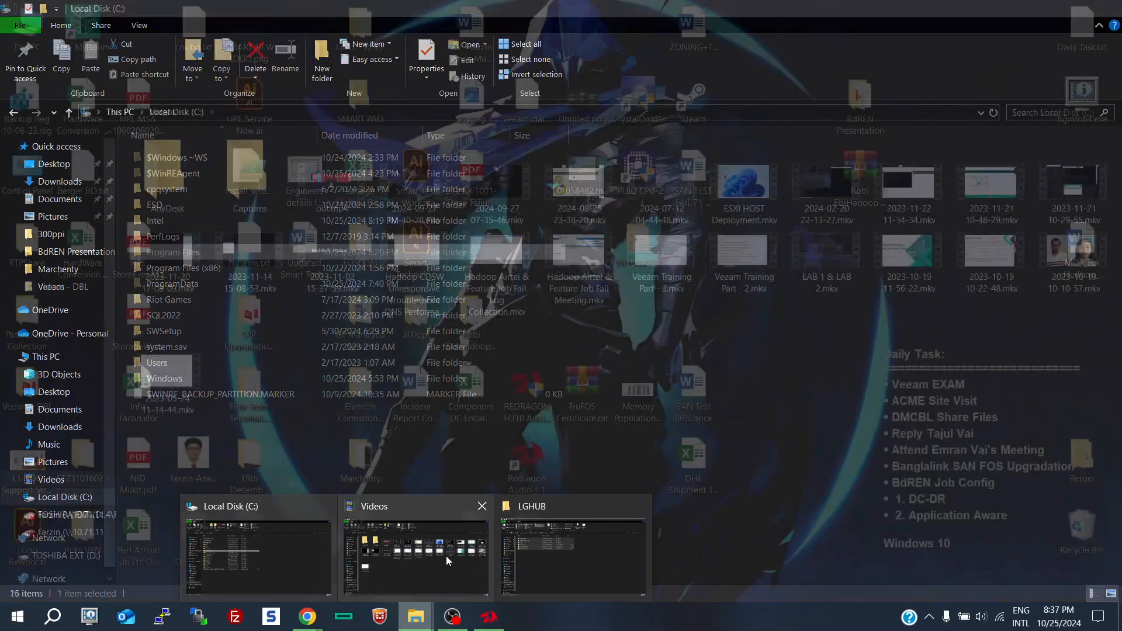
pyautogui.click(566, 569)
pyautogui.click(315, 310)
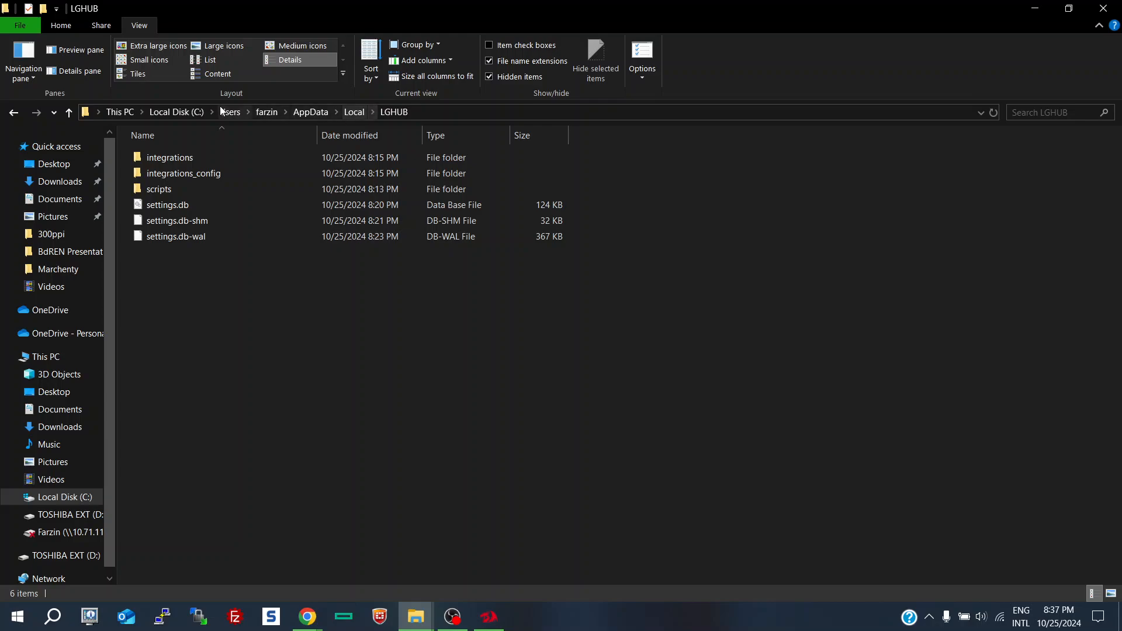
pyautogui.click(429, 629)
pyautogui.click(260, 552)
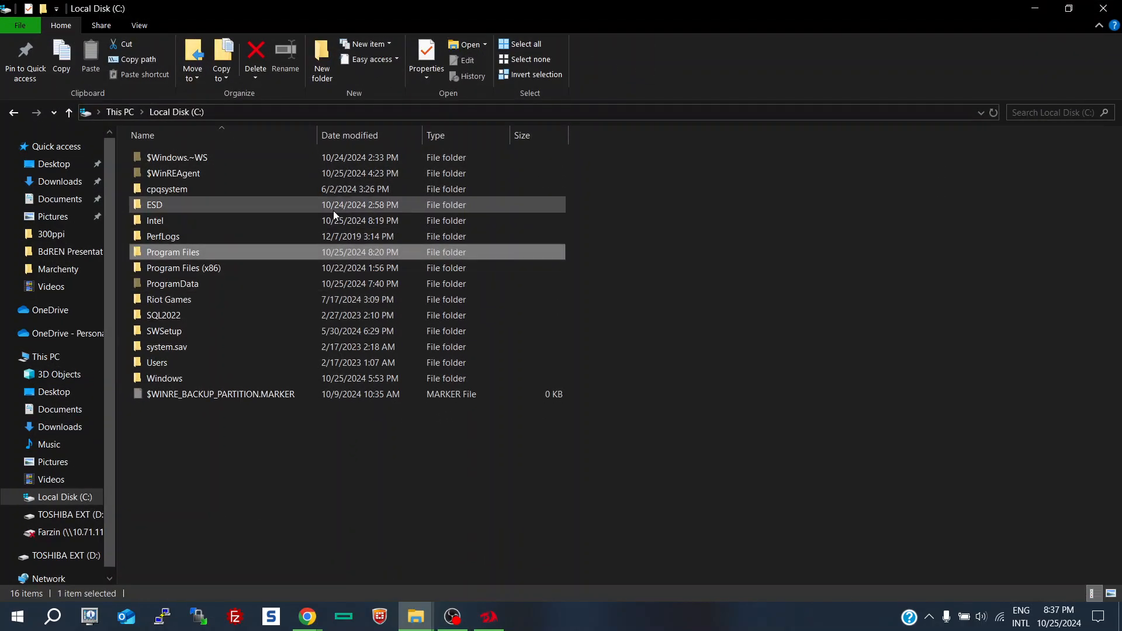
# Step: Open the Program Files folder of Local Disk (C:) in a new File Explorer window
pyautogui.press('super+d')
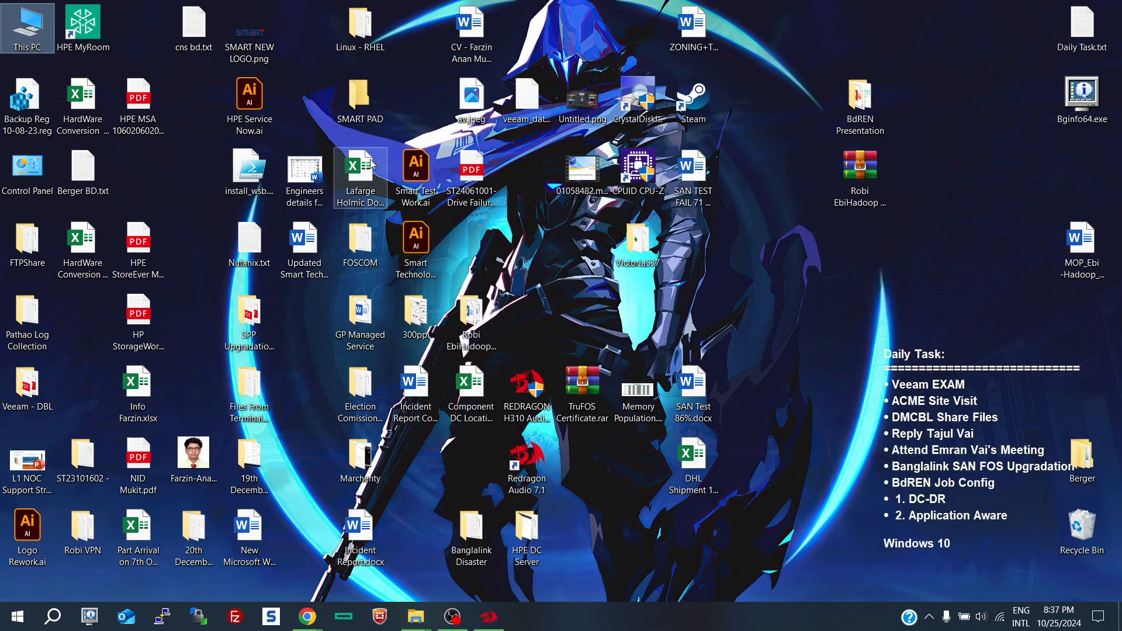
pyautogui.doubleClick(26, 29)
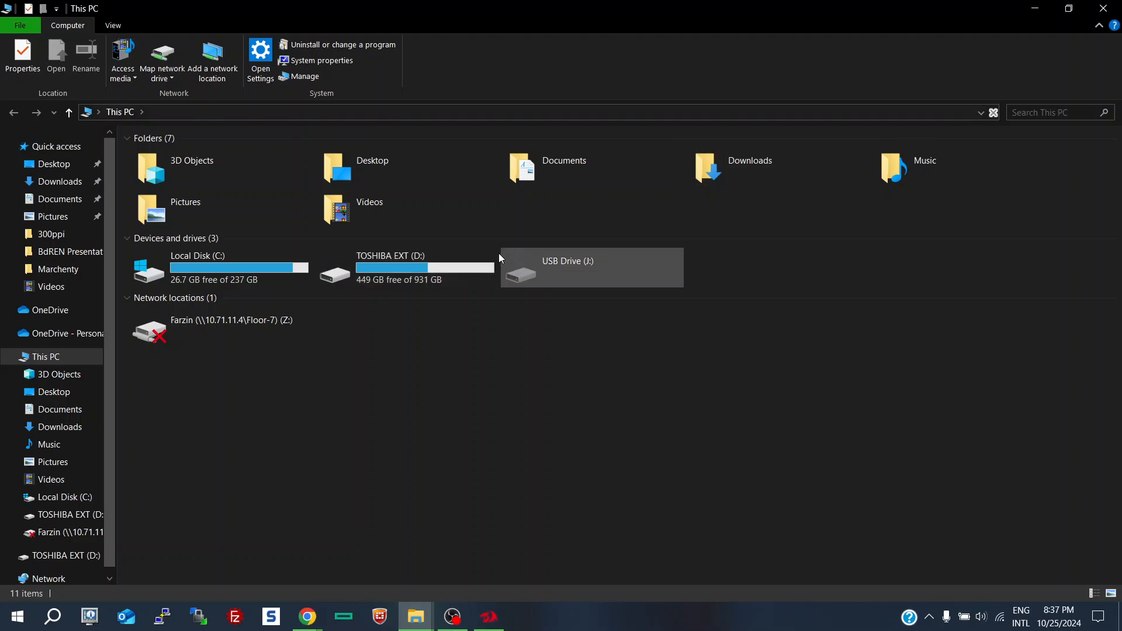
pyautogui.click(403, 273)
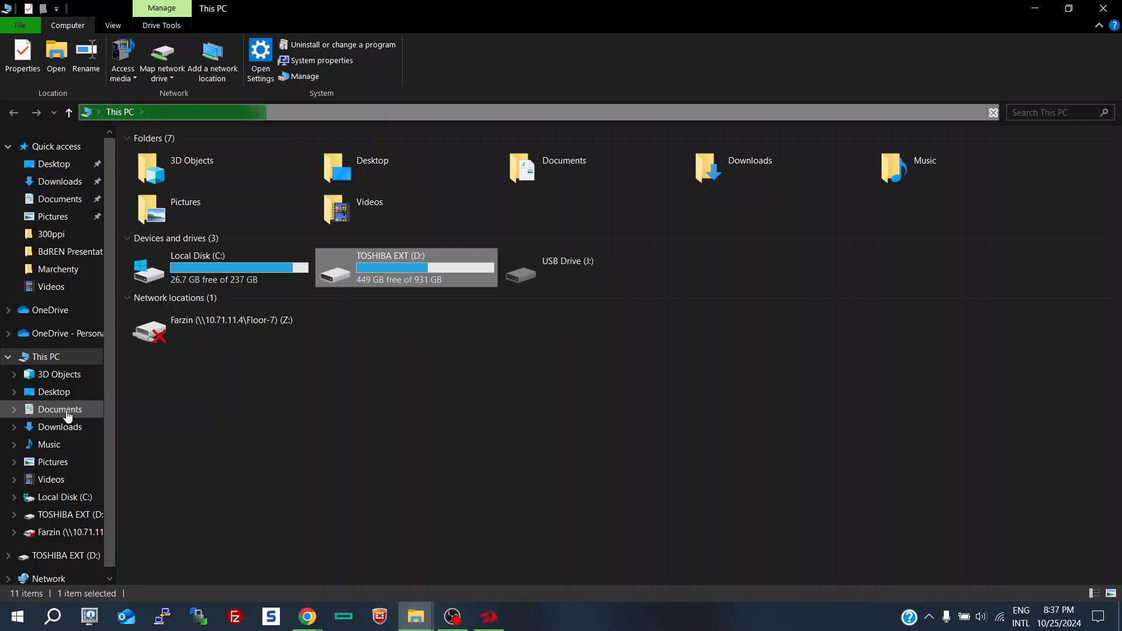
pyautogui.click(70, 501)
pyautogui.doubleClick(213, 251)
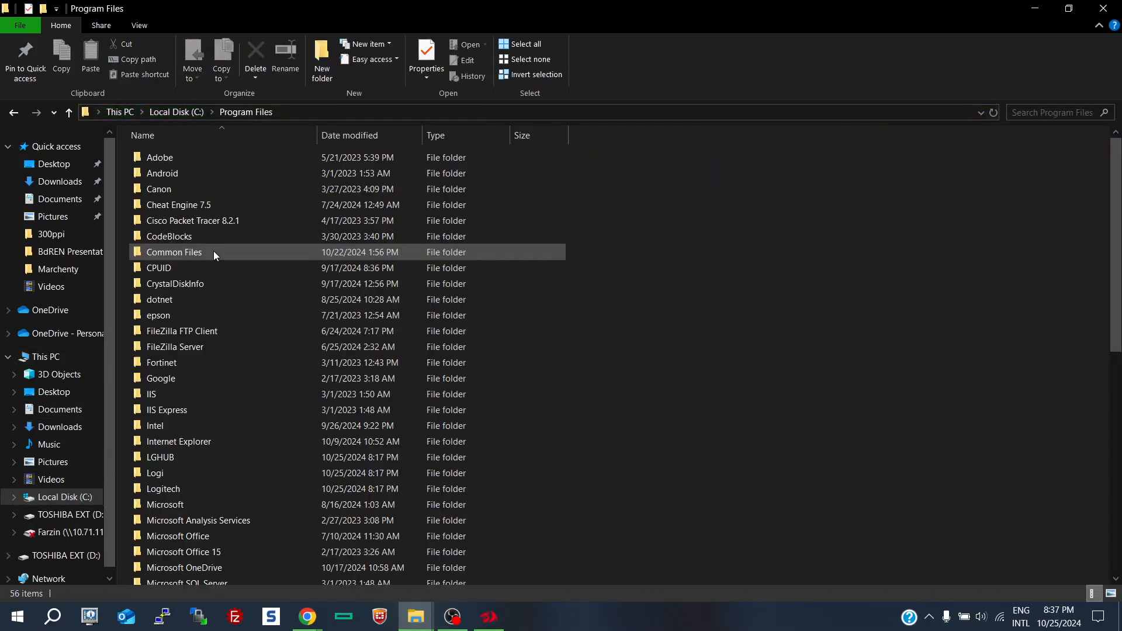
# Step: Locate the LGHUB, Logi and Logitech folders, look through the contents of LGHUB and return to Program Files
pyautogui.scroll(-5, 212, 251)
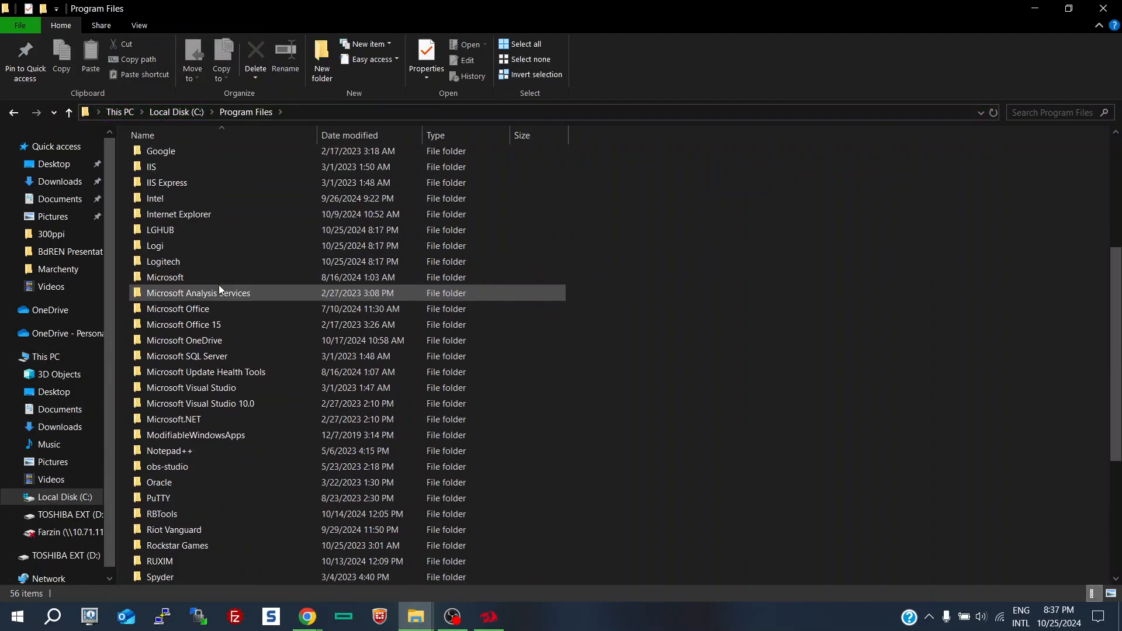
pyautogui.click(167, 231)
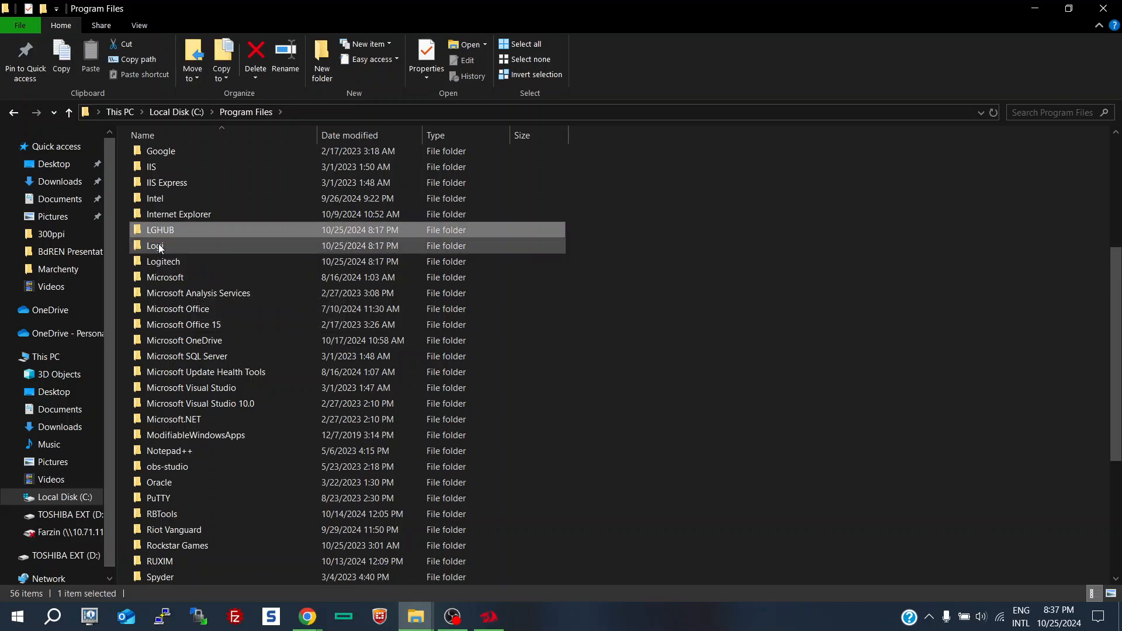
pyautogui.click(159, 244)
pyautogui.click(160, 231)
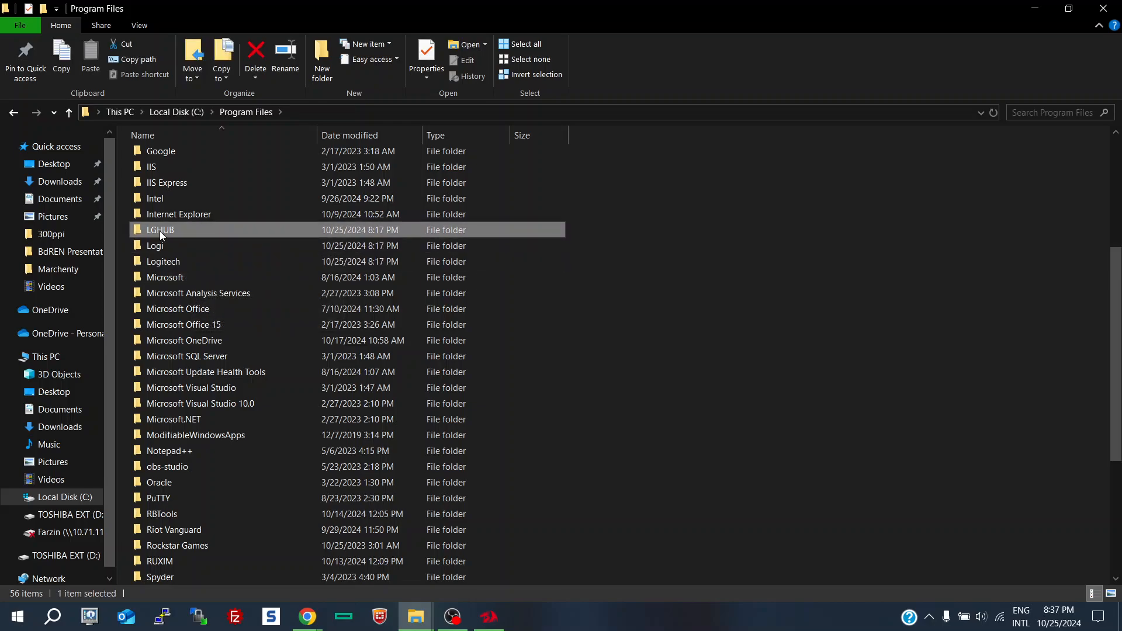
pyautogui.doubleClick(160, 231)
pyautogui.scroll(-1, 221, 293)
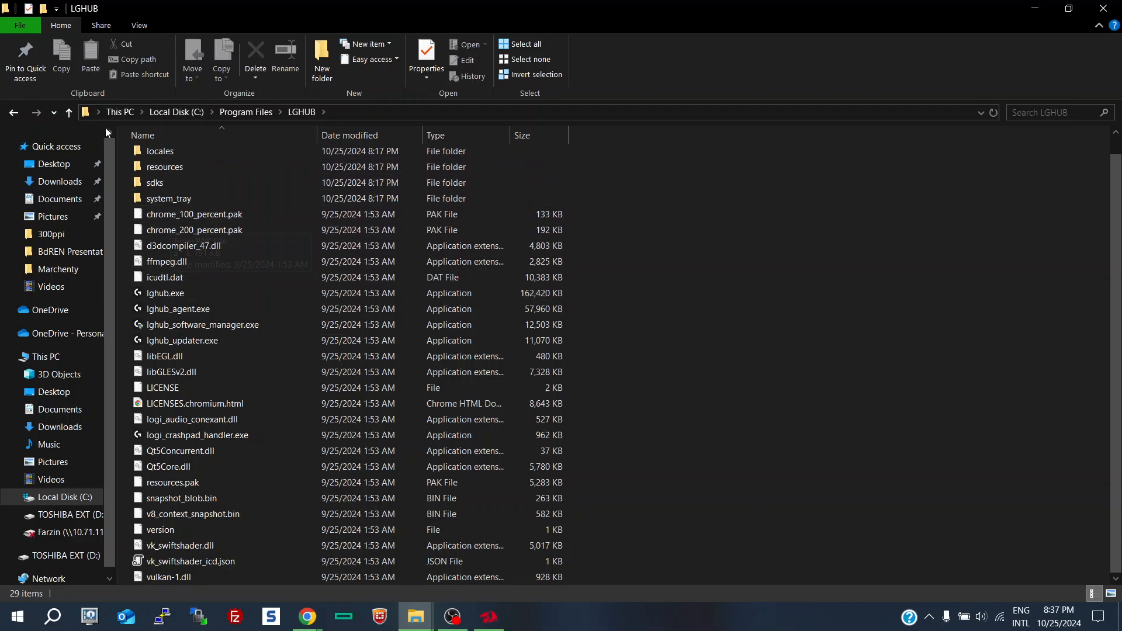
pyautogui.click(71, 111)
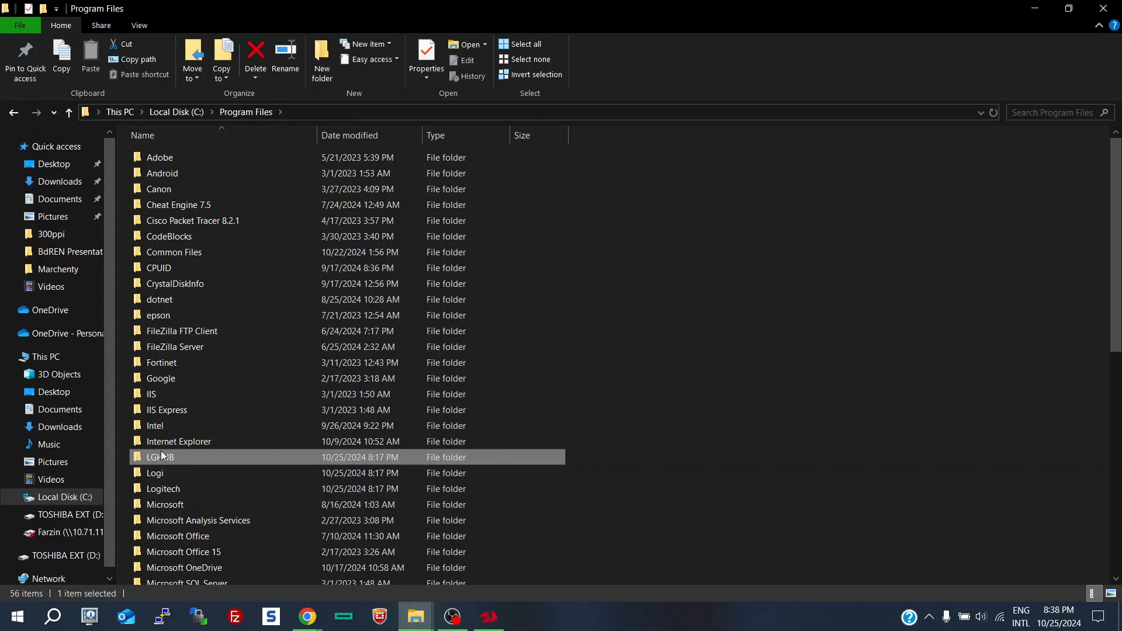
# Step: In the other File Explorer window showing Local Disk (C:), browse to ISO\FILE RESTORATION on the TOSHIBA EXT (D:) drive
pyautogui.moveTo(415, 617)
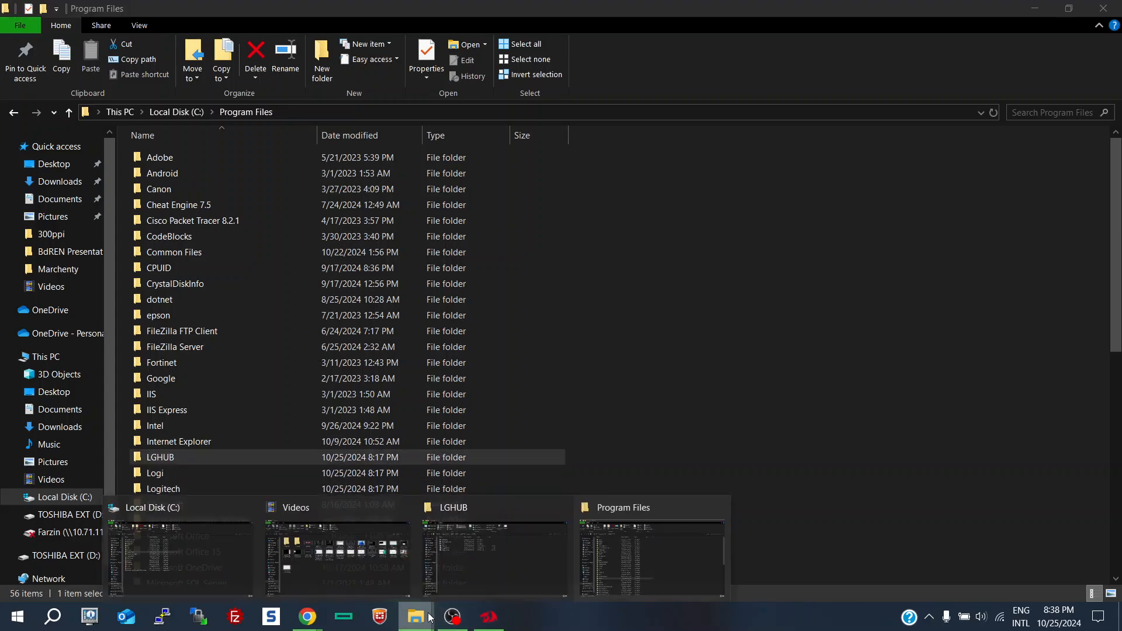
pyautogui.moveTo(543, 562)
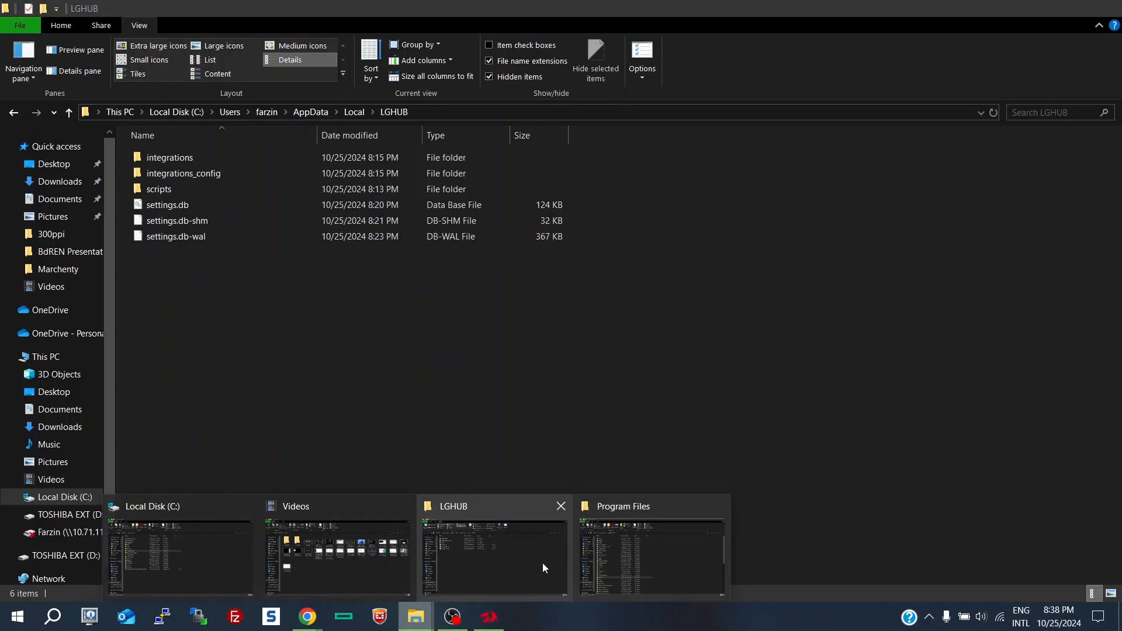
pyautogui.moveTo(640, 567)
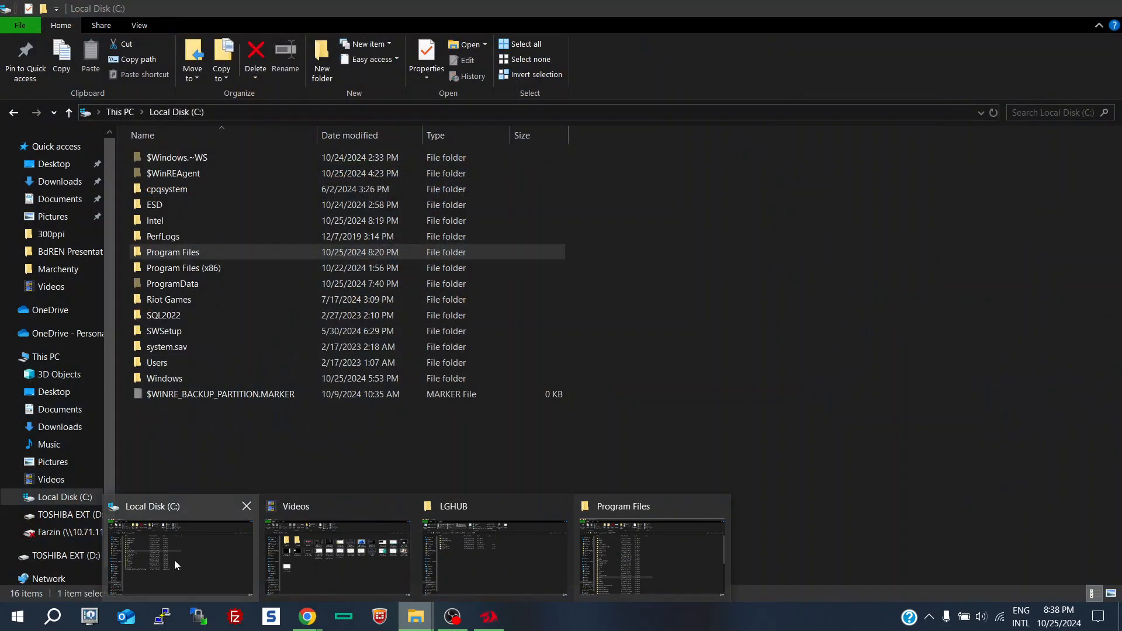
pyautogui.click(174, 560)
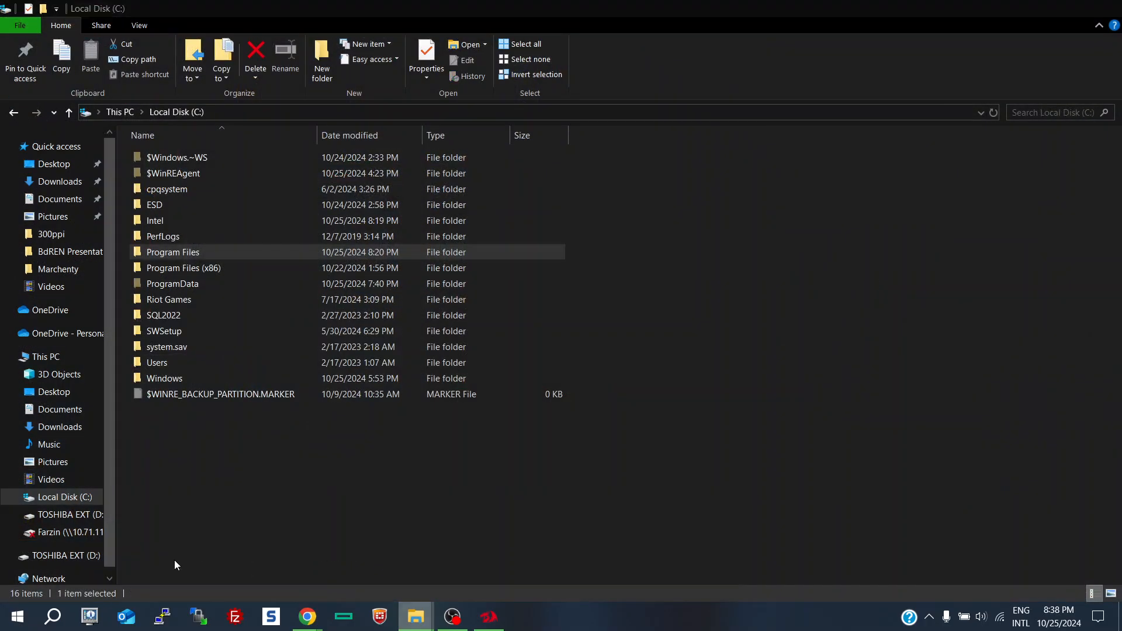
pyautogui.click(65, 514)
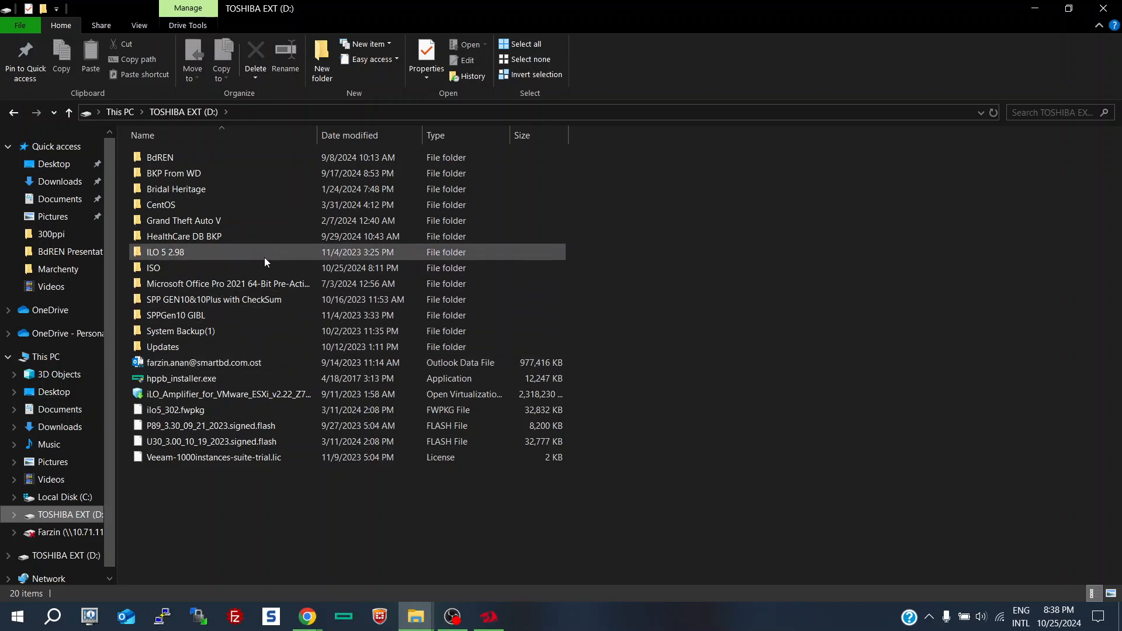
pyautogui.click(247, 268)
pyautogui.doubleClick(247, 267)
pyautogui.doubleClick(176, 205)
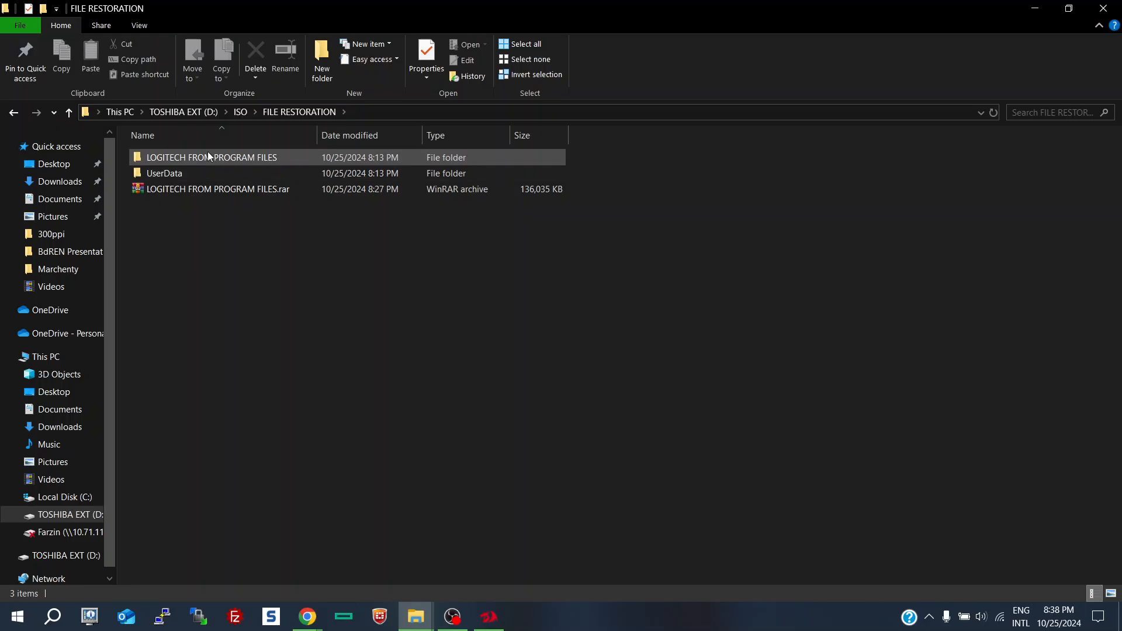
# Step: Open the LGHUB folder inside LOGITECH FROM PROGRAM FILES and copy everything in it
pyautogui.doubleClick(209, 157)
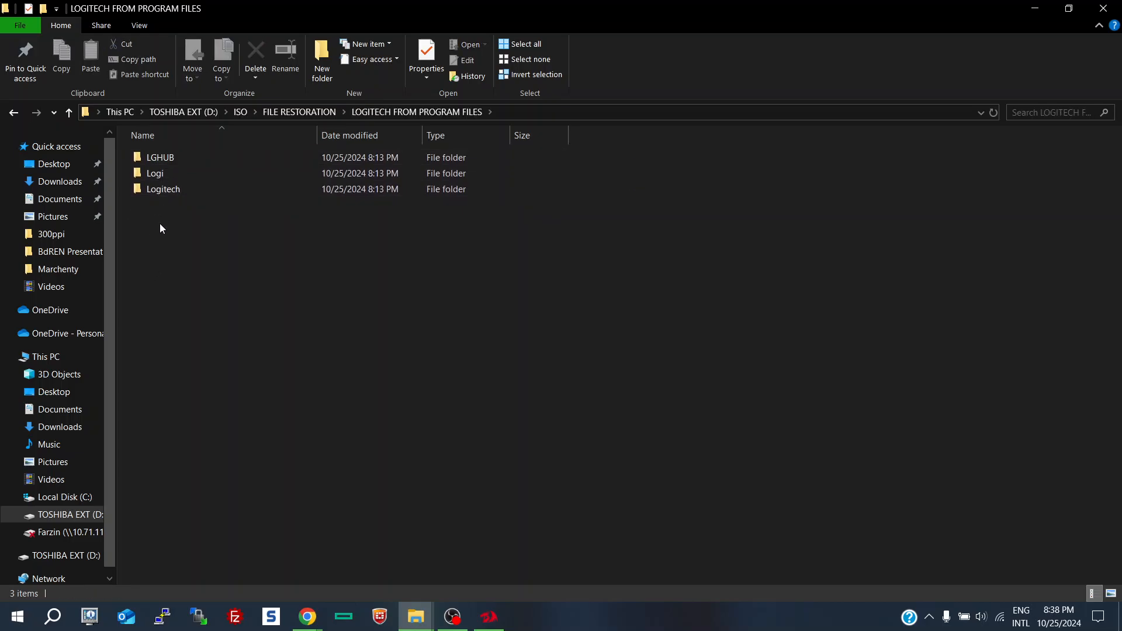
pyautogui.moveTo(160, 223); pyautogui.dragTo(166, 158)
pyautogui.doubleClick(155, 156)
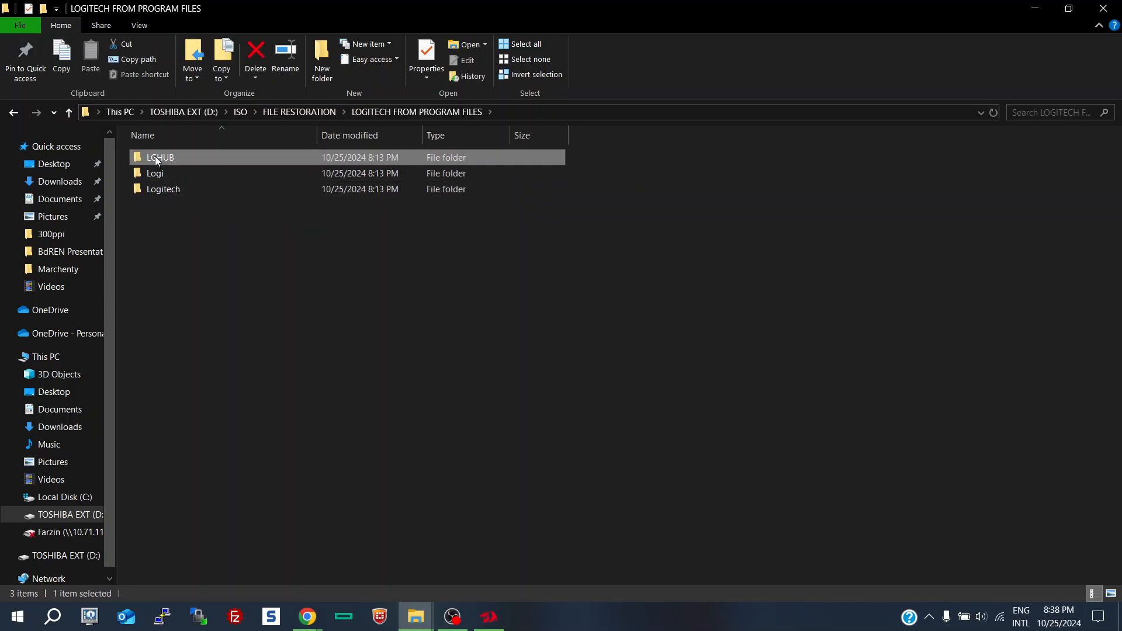
pyautogui.hotkey('ctrl', 'a')
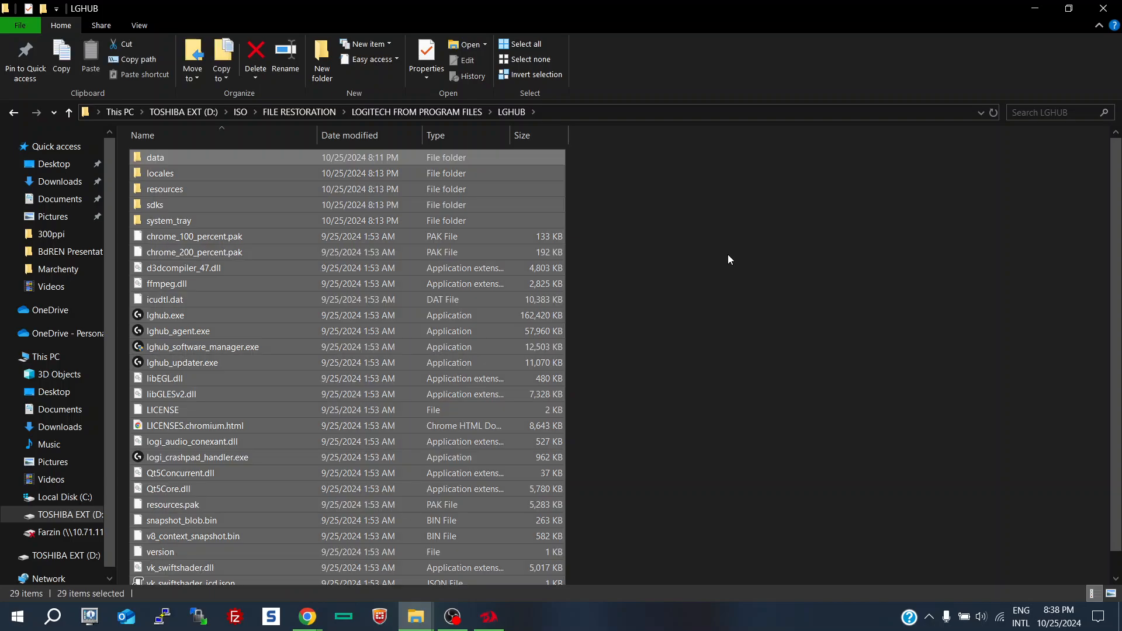
pyautogui.click(384, 621)
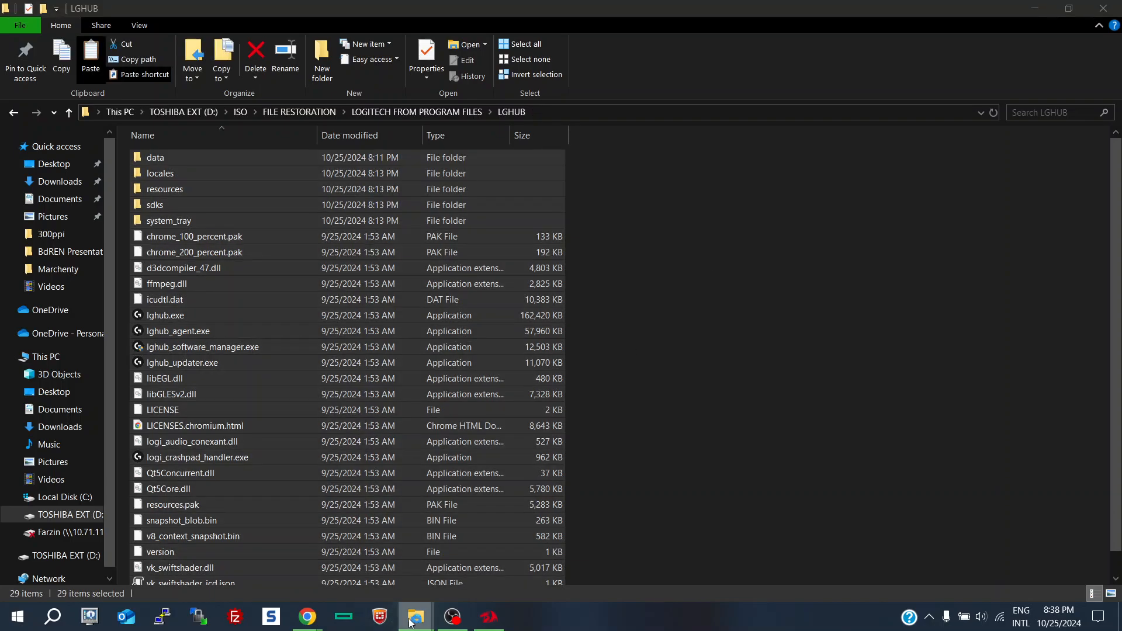
pyautogui.moveTo(408, 601)
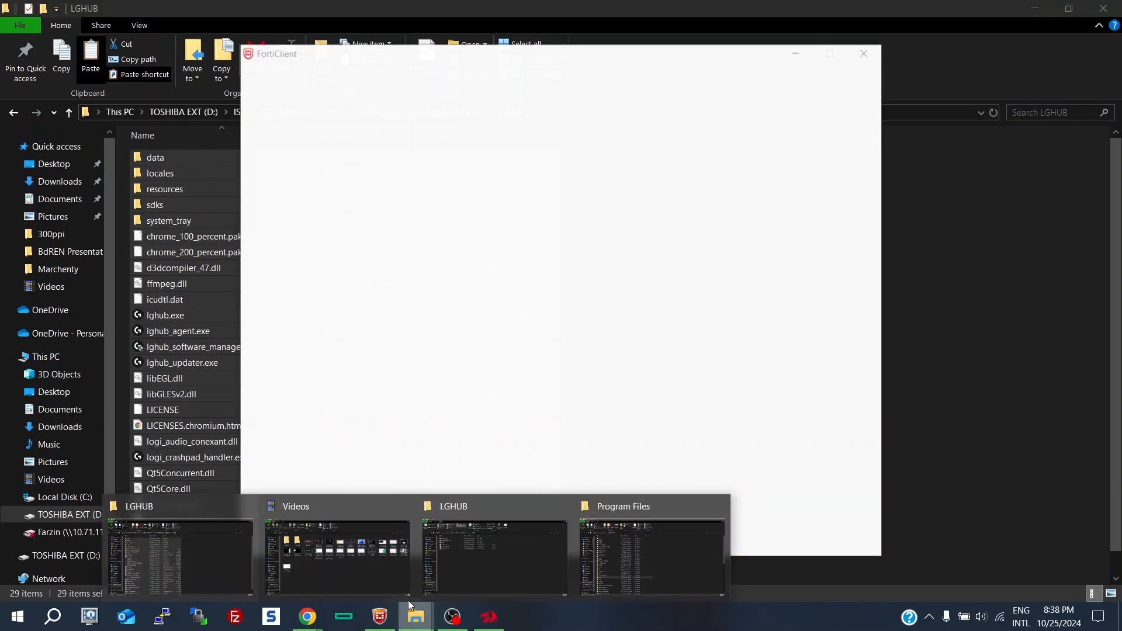
pyautogui.rightClick(380, 616)
pyautogui.click(865, 53)
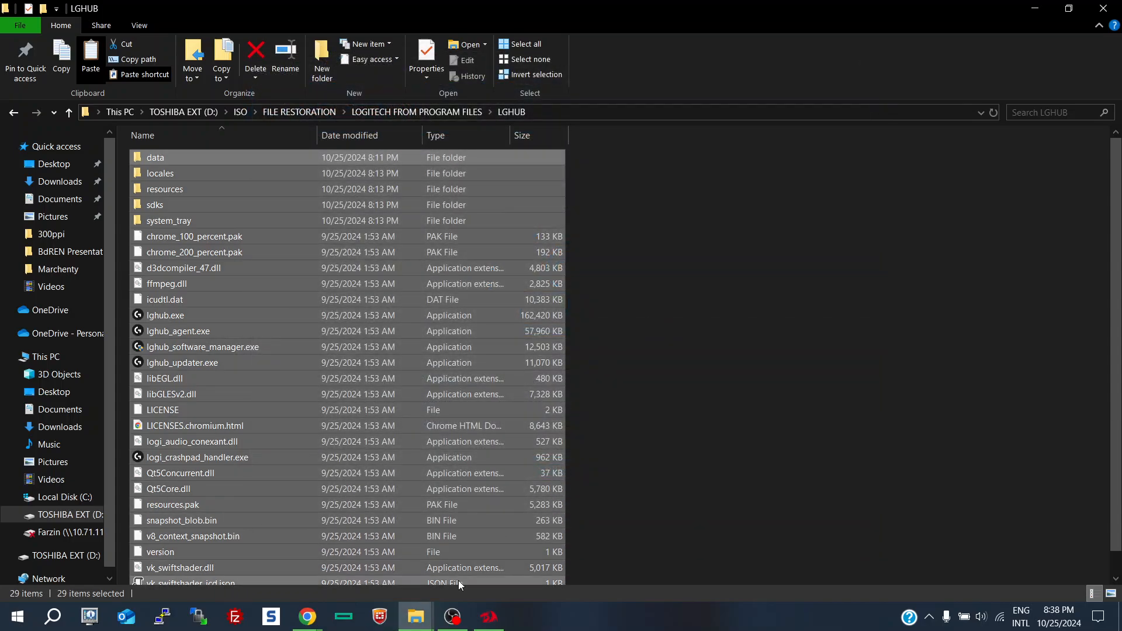
# Step: Paste the backup into C:\Program Files\LGHUB, replacing the existing files, granting administrator permission for all current items and retrying the copy
pyautogui.moveTo(416, 618)
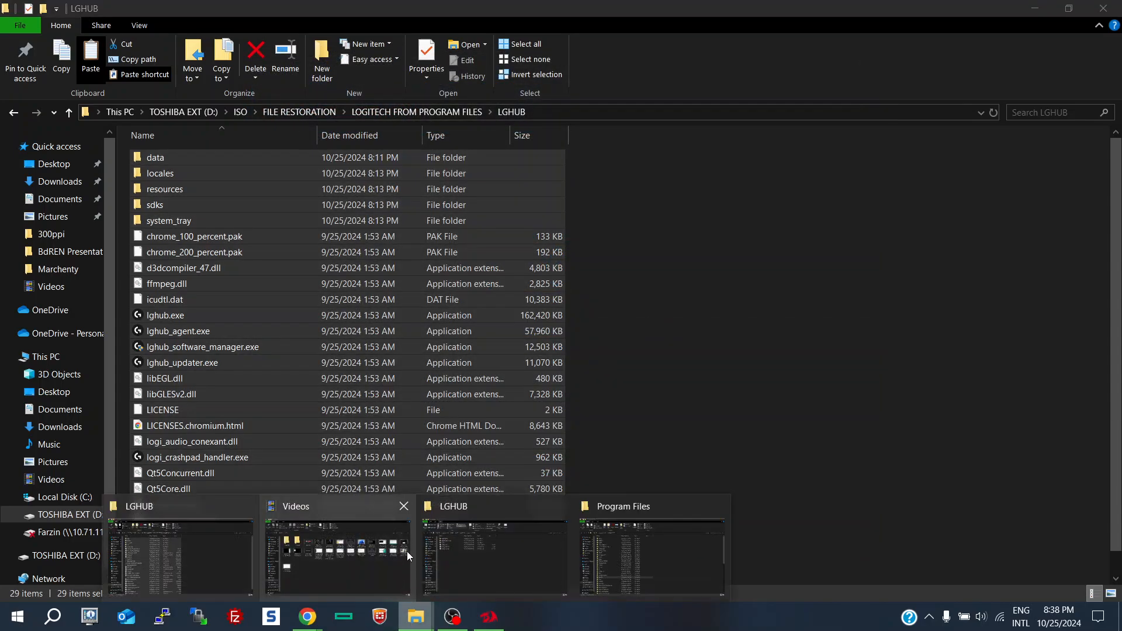
pyautogui.click(645, 554)
pyautogui.doubleClick(161, 458)
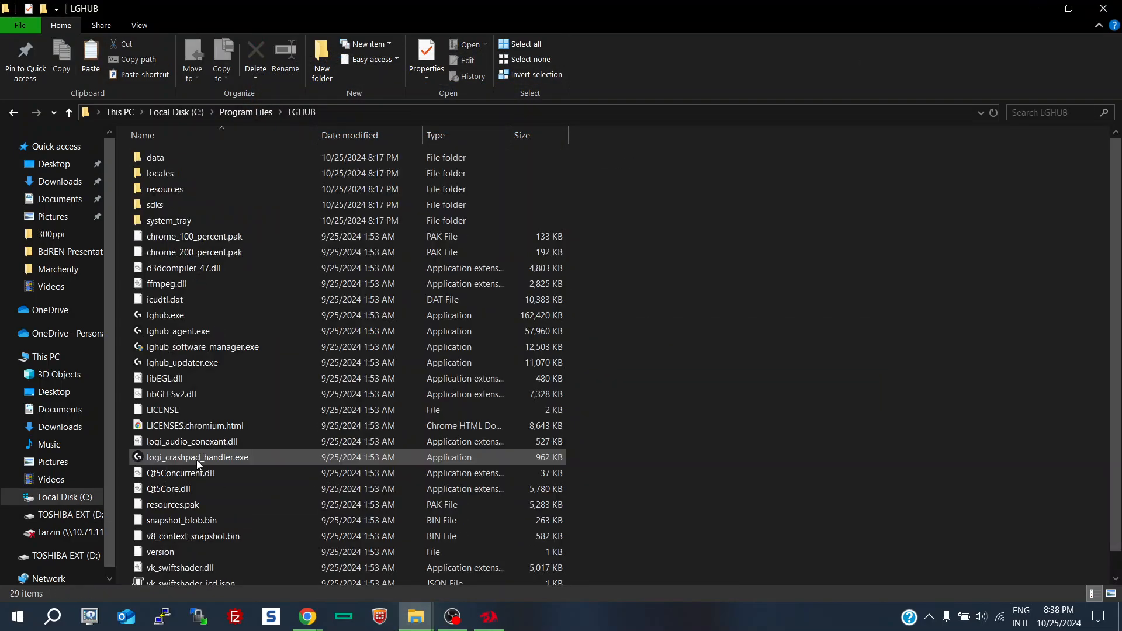
pyautogui.hotkey('ctrl', 'a')
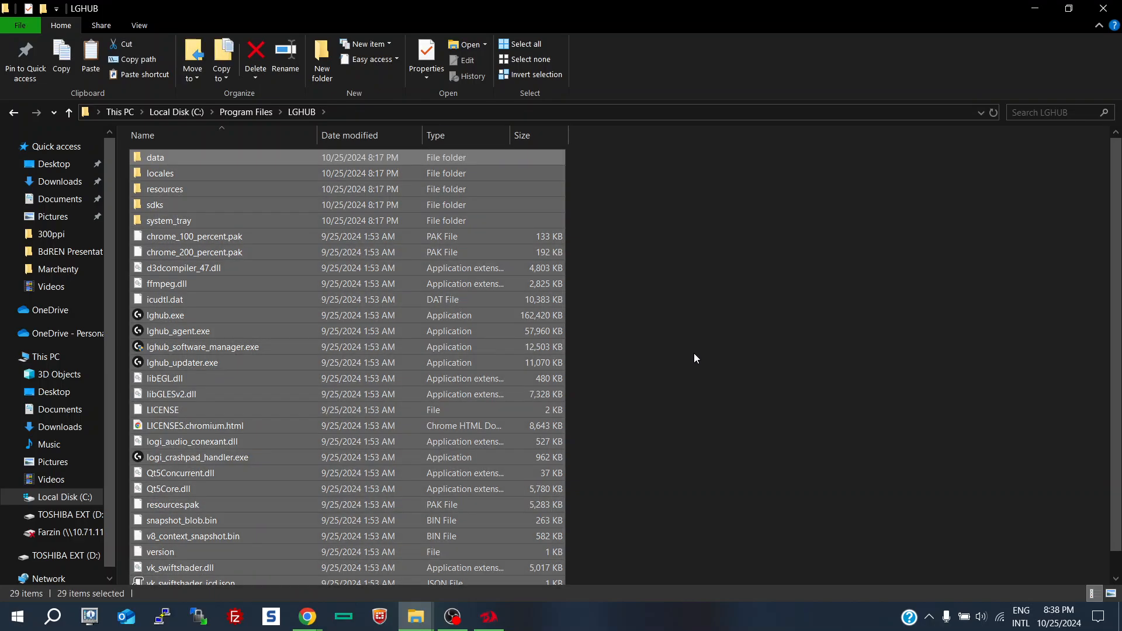
pyautogui.hotkey('ctrl', 'v')
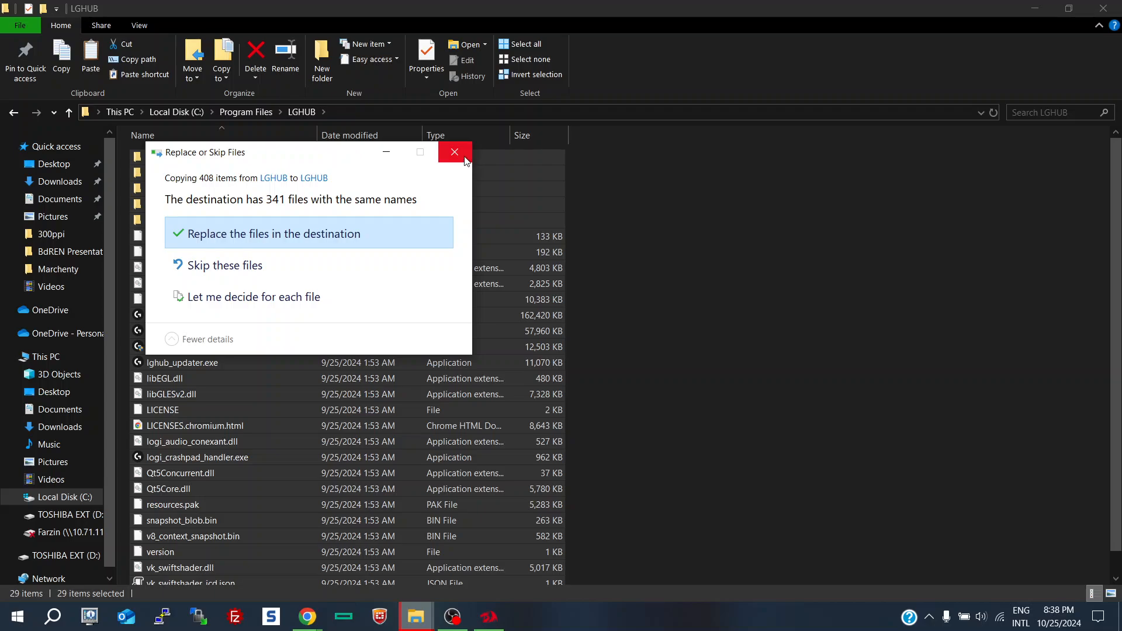
pyautogui.click(230, 243)
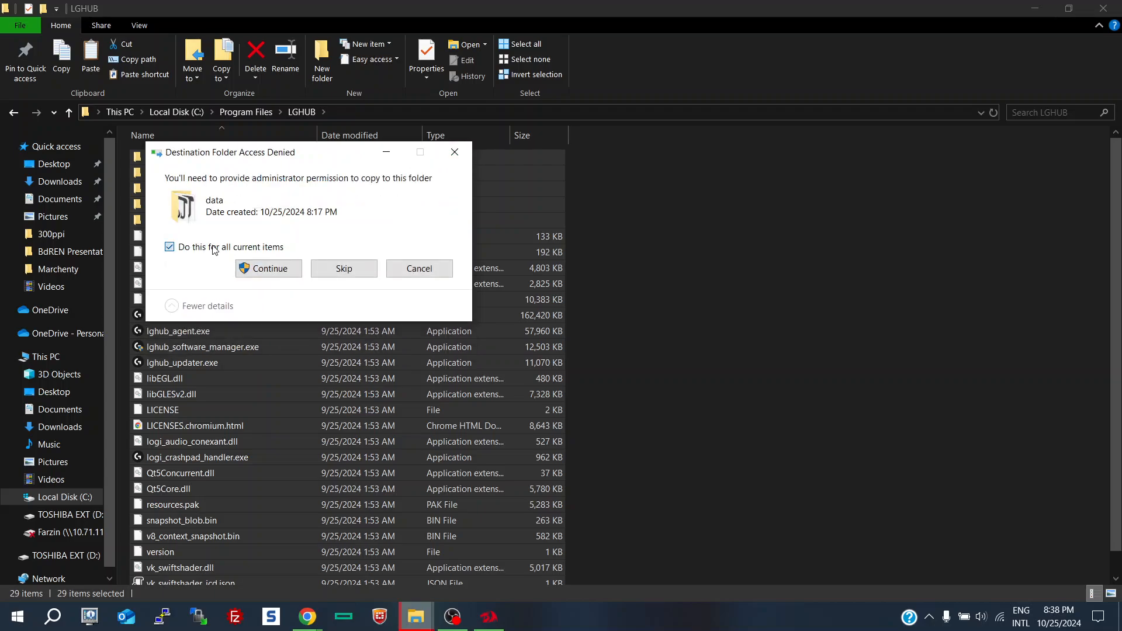
pyautogui.click(270, 269)
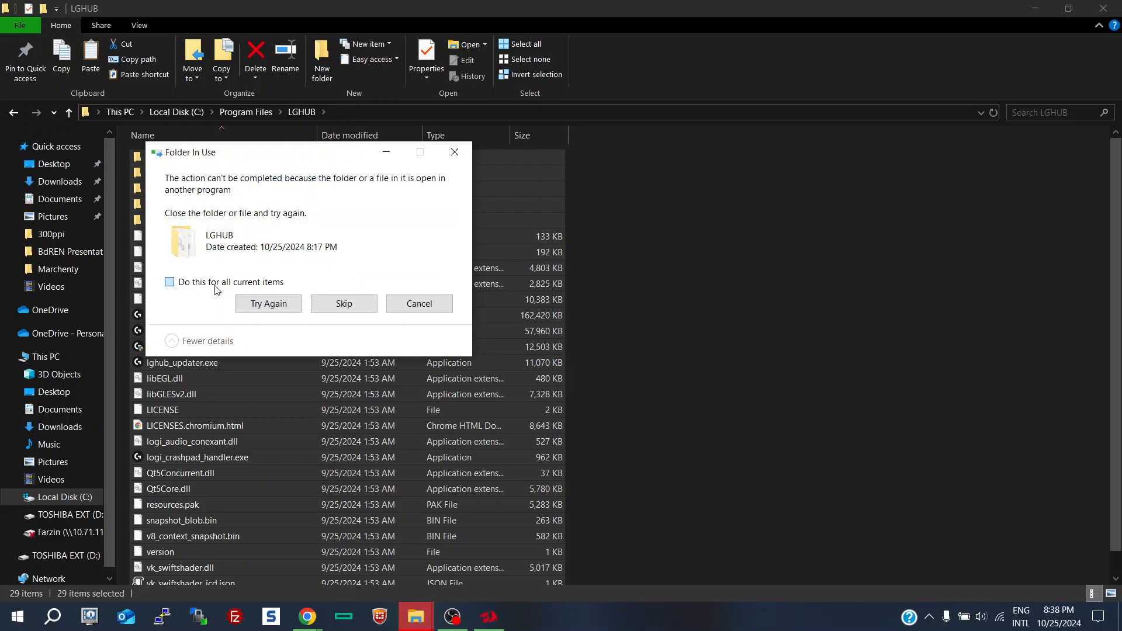
pyautogui.click(272, 307)
# Step: Open Task Manager and end the LGHUB Updater process
pyautogui.rightClick(593, 617)
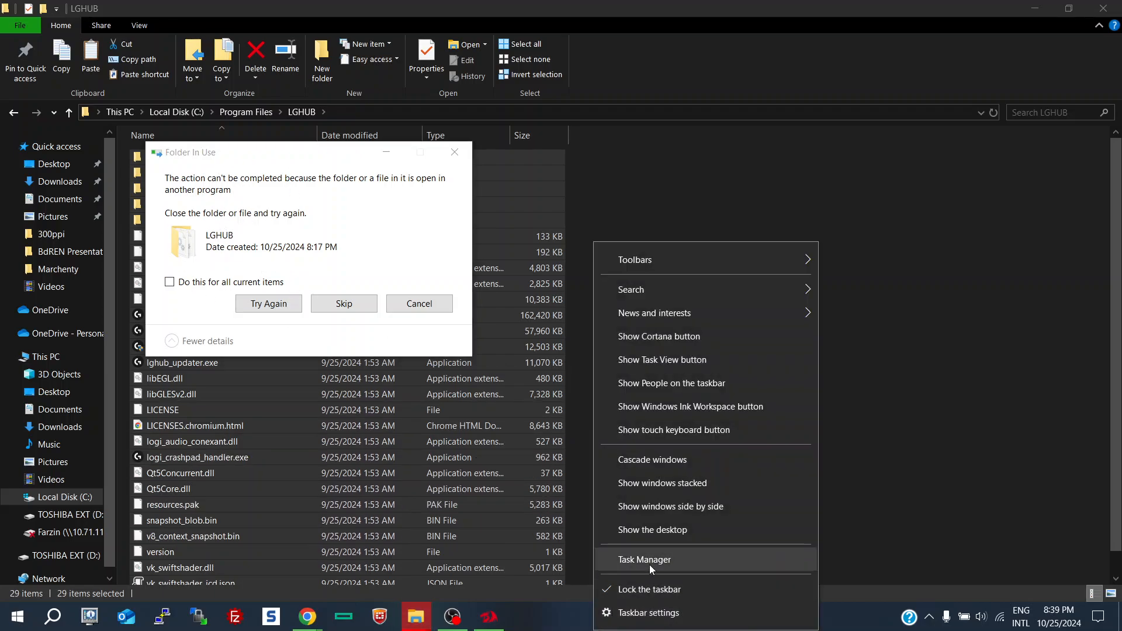
pyautogui.click(650, 565)
pyautogui.scroll(-10, 535, 235)
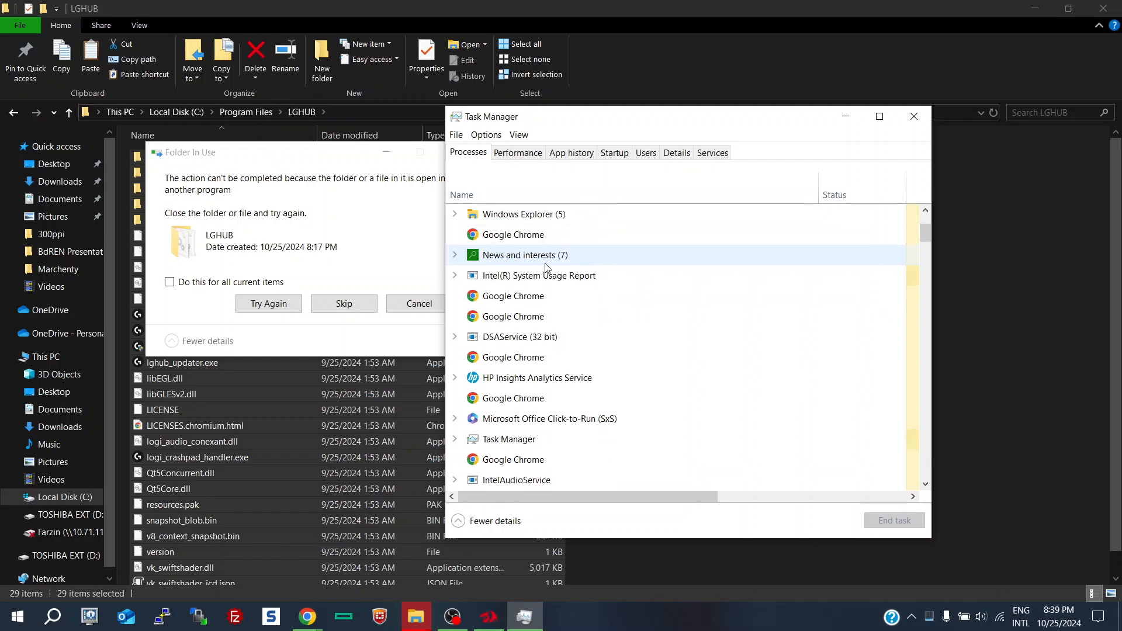
pyautogui.scroll(-3, 548, 267)
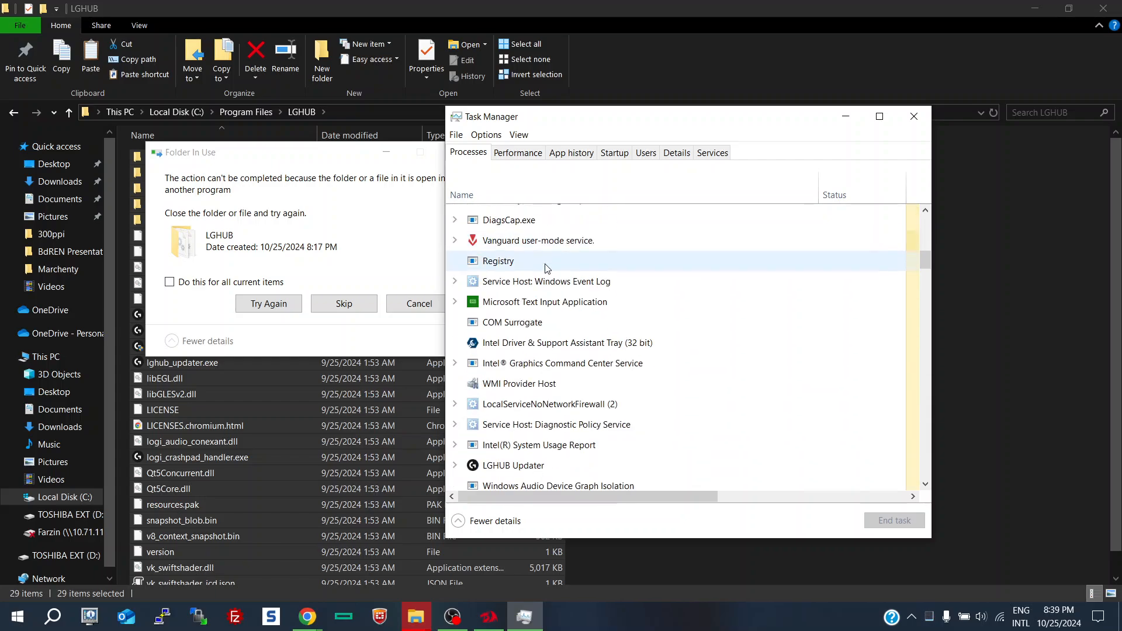
pyautogui.rightClick(511, 447)
pyautogui.click(548, 468)
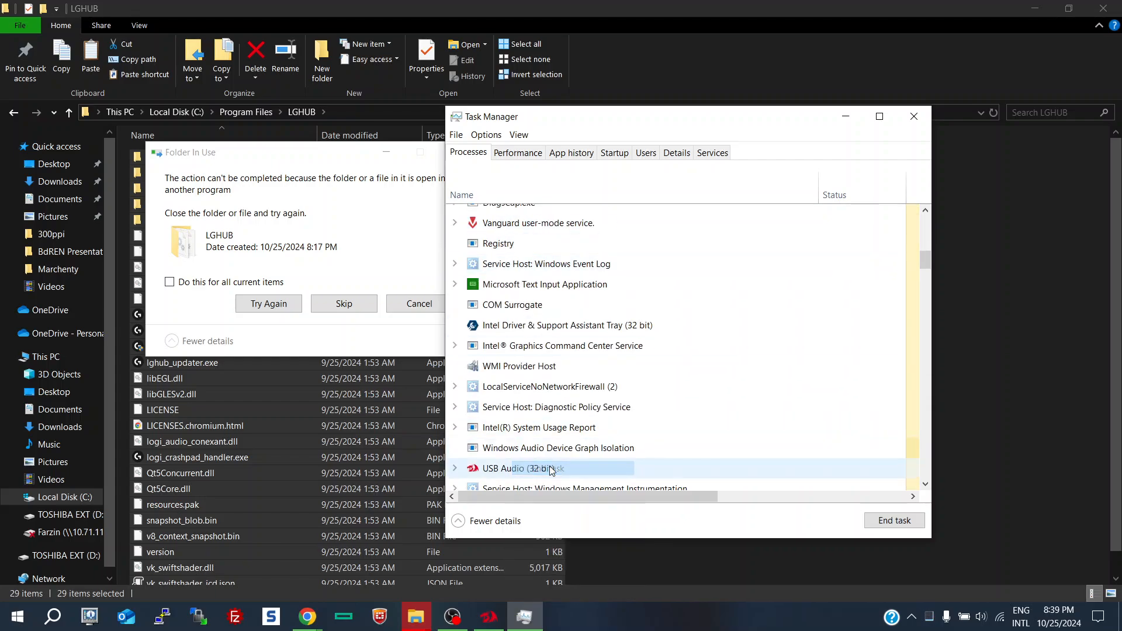
# Step: Check the G HUB entry among the startup programs and inspect the hidden notification-area icons for running apps
pyautogui.click(621, 152)
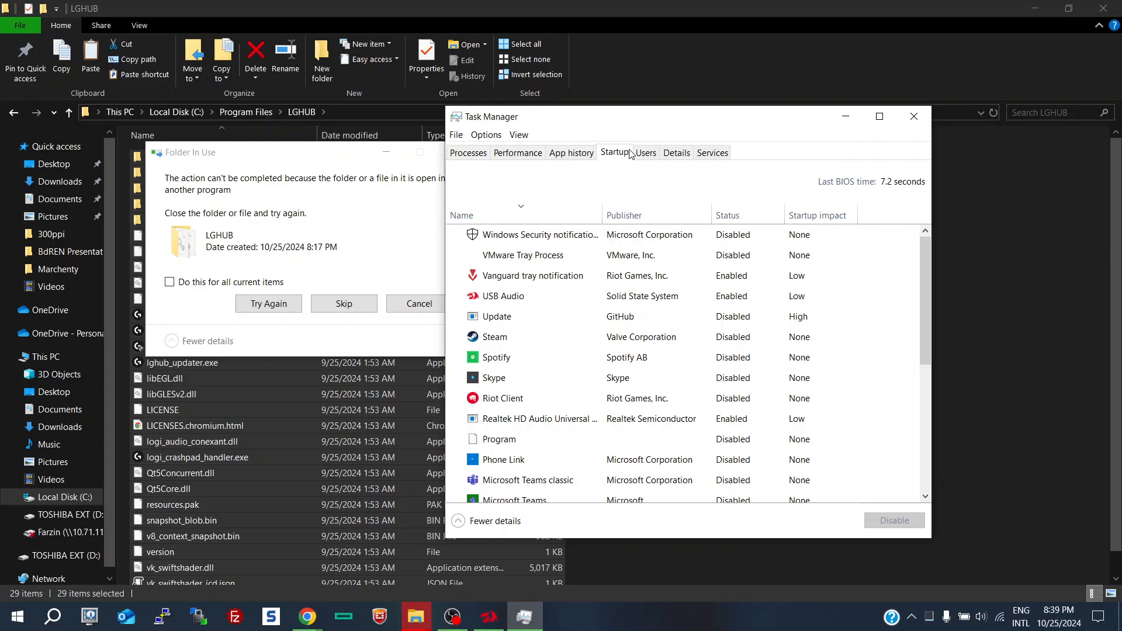
pyautogui.scroll(-5, 497, 340)
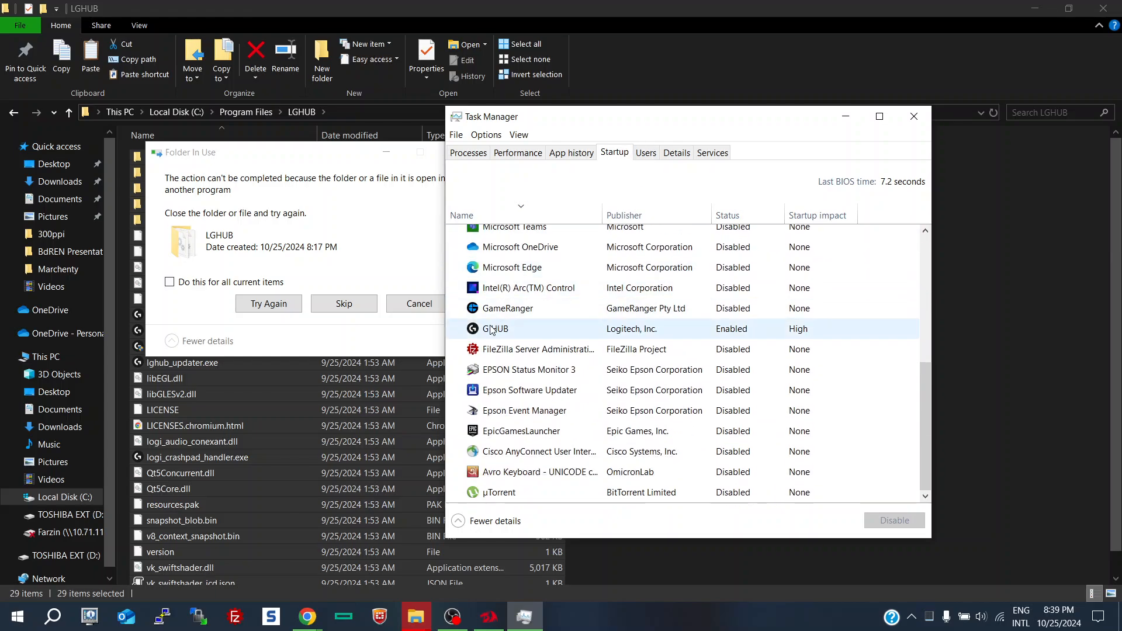
pyautogui.click(492, 331)
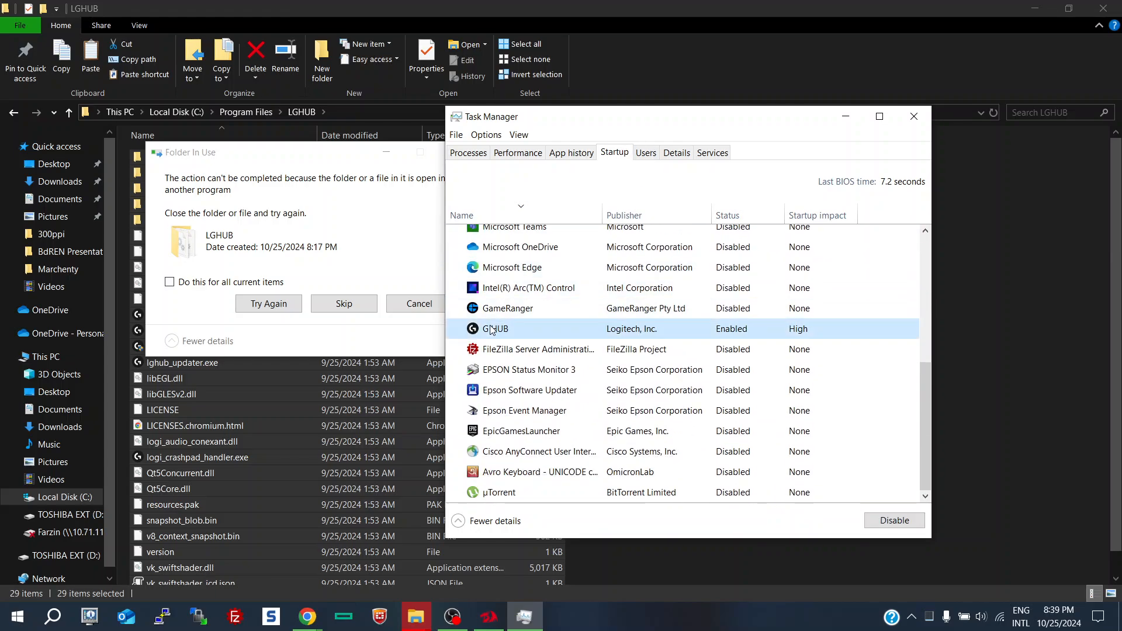
pyautogui.click(913, 617)
pyautogui.rightClick(908, 594)
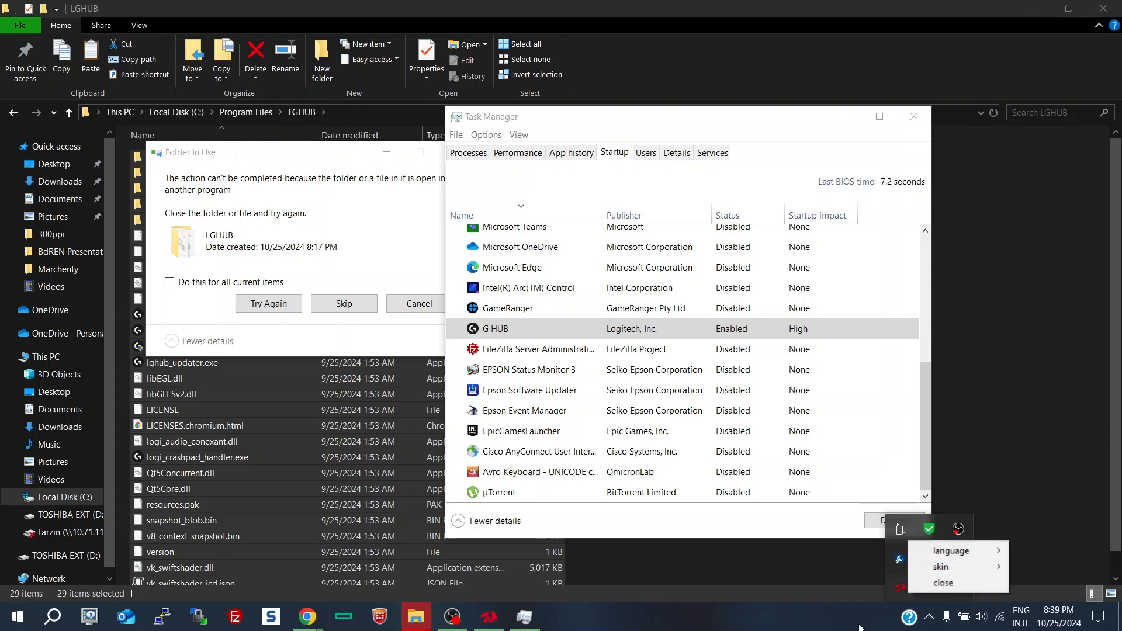
# Step: Examine the signed-in user's running processes in Task Manager for any Logitech entries
pyautogui.click(860, 626)
pyautogui.click(646, 153)
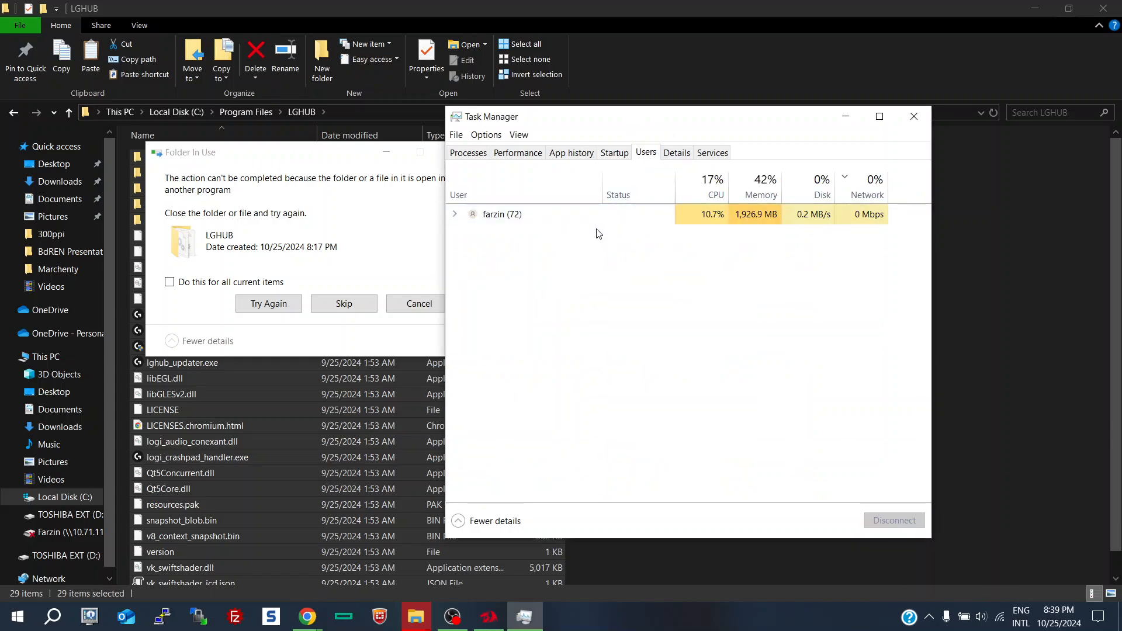
pyautogui.click(454, 214)
pyautogui.scroll(-8, 516, 264)
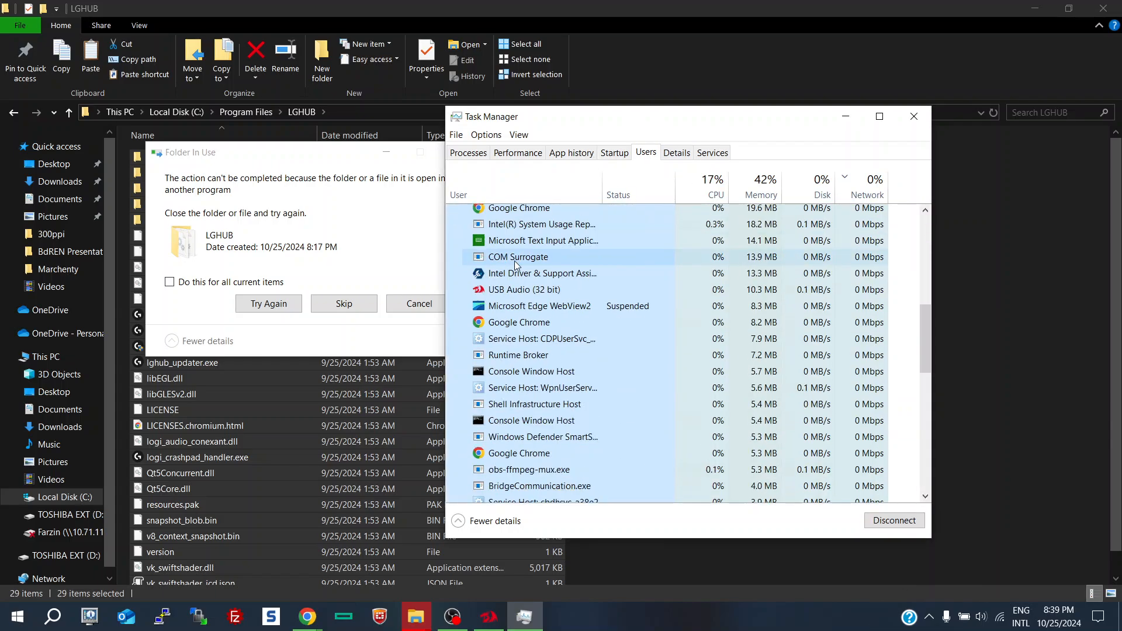
pyautogui.scroll(-12, 516, 264)
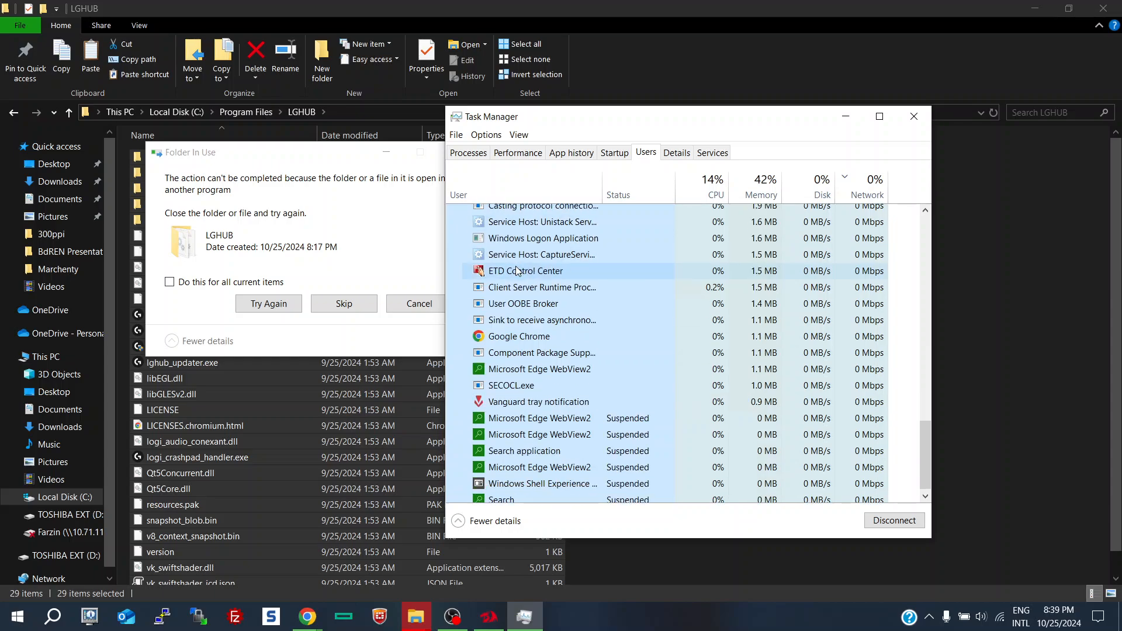
pyautogui.scroll(-1, 516, 267)
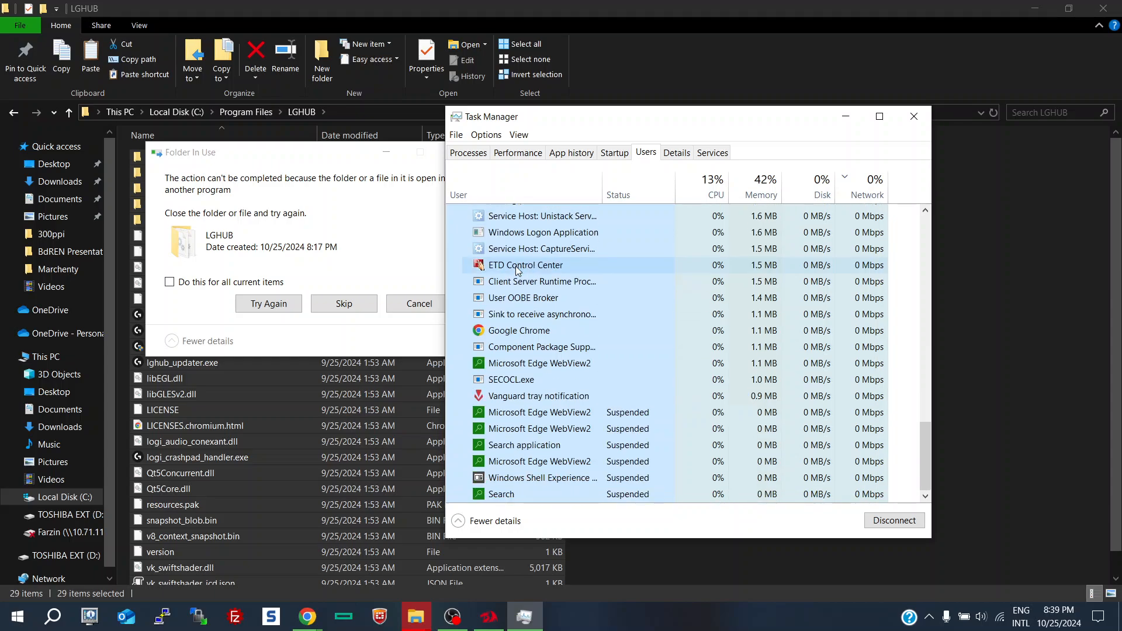
# Step: Find lghub_updater.exe in Task Manager's detailed process list and end it
pyautogui.click(676, 154)
pyautogui.scroll(-15, 564, 280)
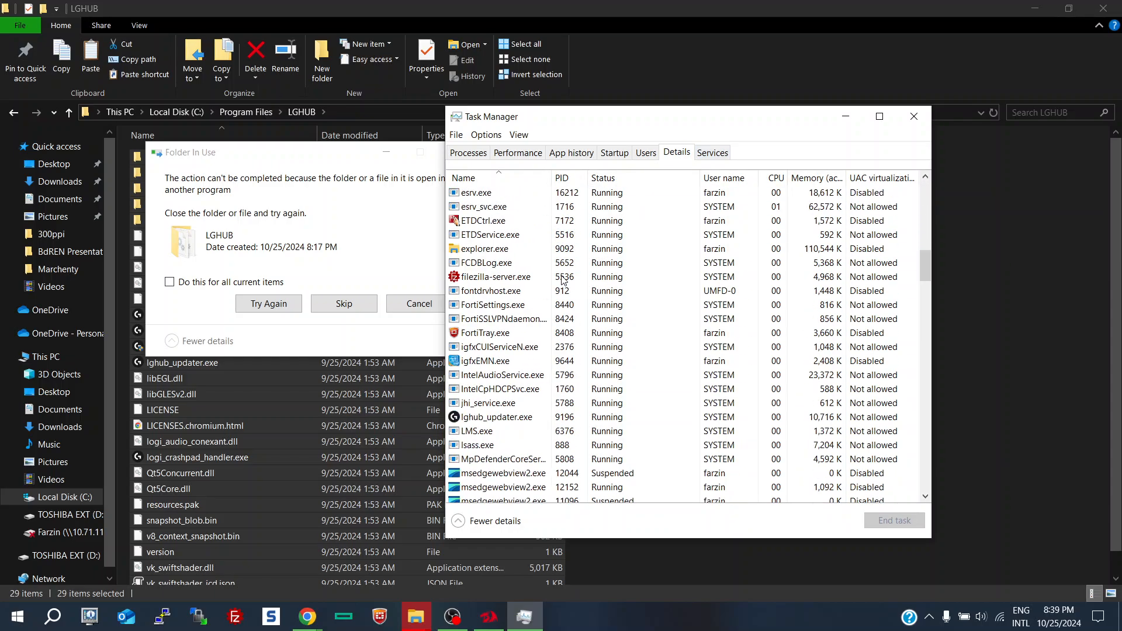
pyautogui.scroll(-1, 564, 281)
pyautogui.click(488, 375)
pyautogui.rightClick(486, 377)
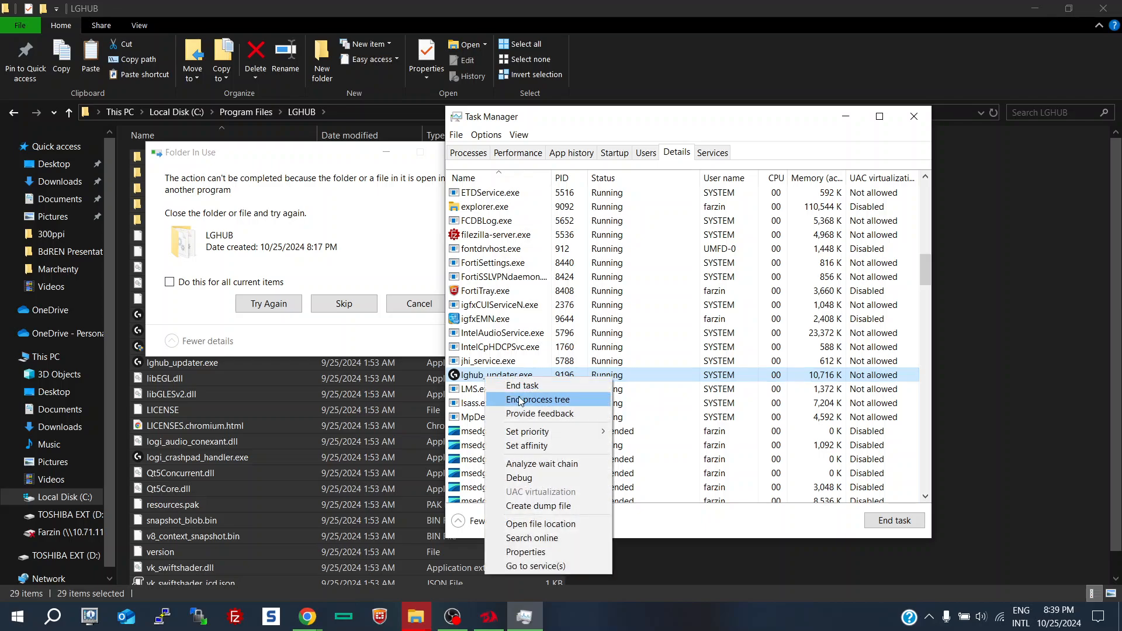
pyautogui.click(522, 386)
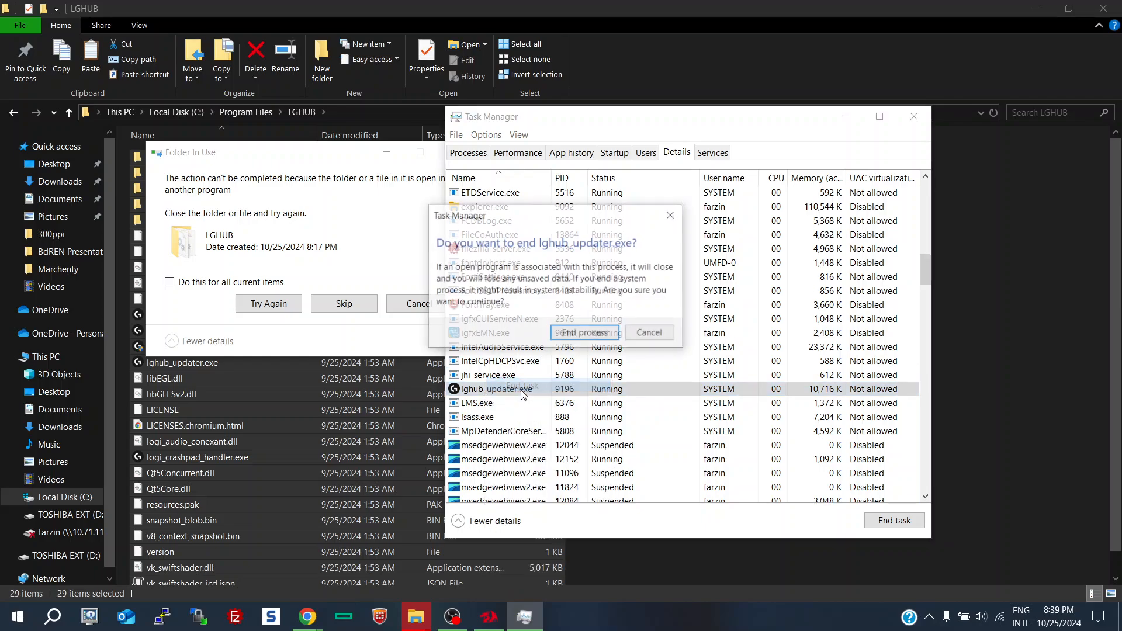
pyautogui.click(582, 333)
# Step: Check the remaining detailed processes for Logitech entries and try to resume the blocked LGHUB copy
pyautogui.scroll(-12, 553, 372)
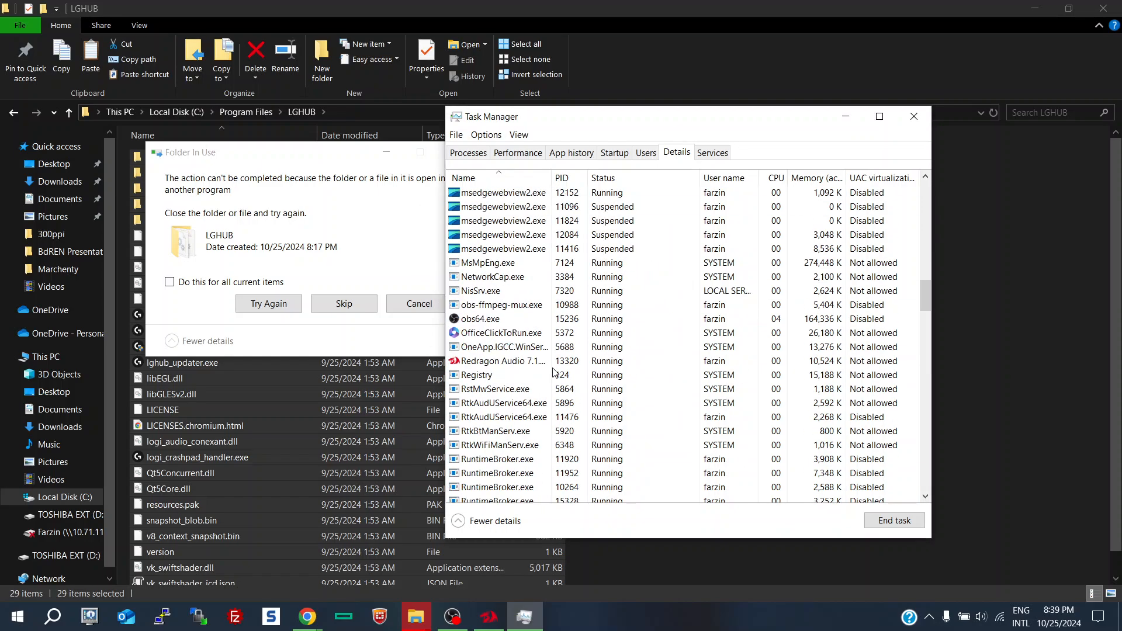
pyautogui.scroll(-8, 553, 372)
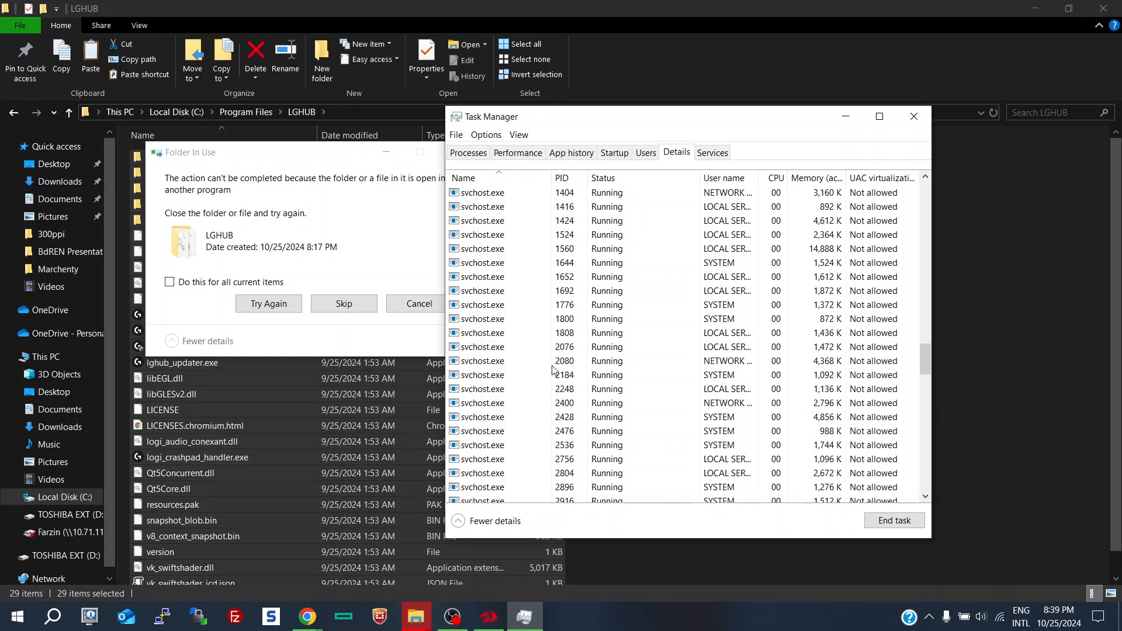
pyautogui.scroll(14, 532, 355)
pyautogui.scroll(15, 532, 355)
pyautogui.click(238, 276)
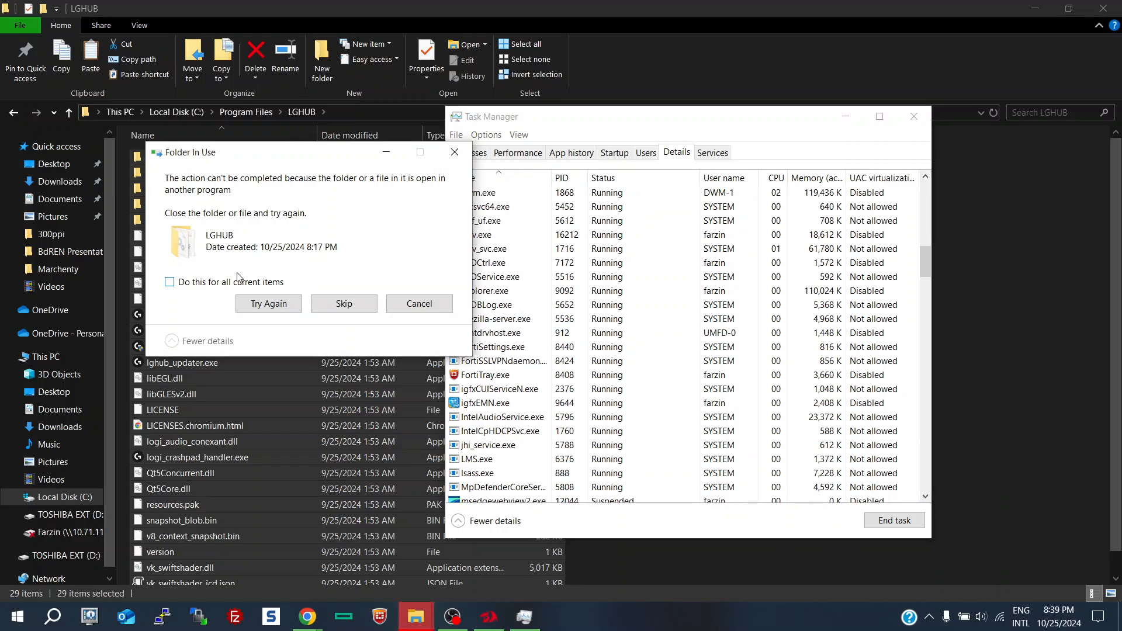
pyautogui.click(259, 304)
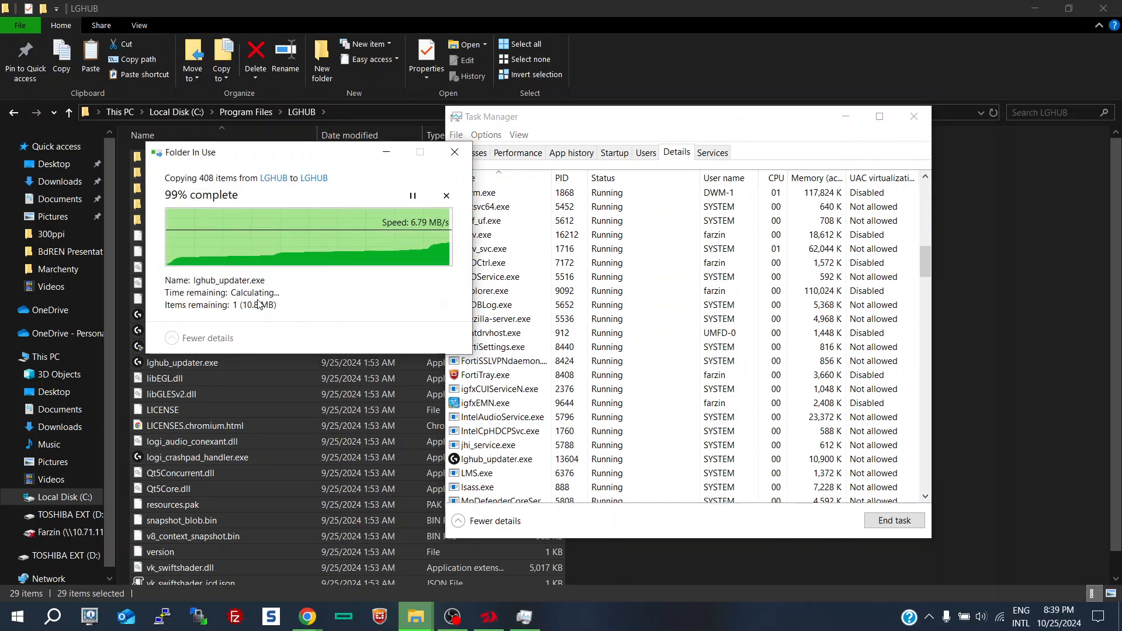
# Step: End the restarted lghub_updater.exe process and immediately retry the blocked copy into the LGHUB folder
pyautogui.click(497, 462)
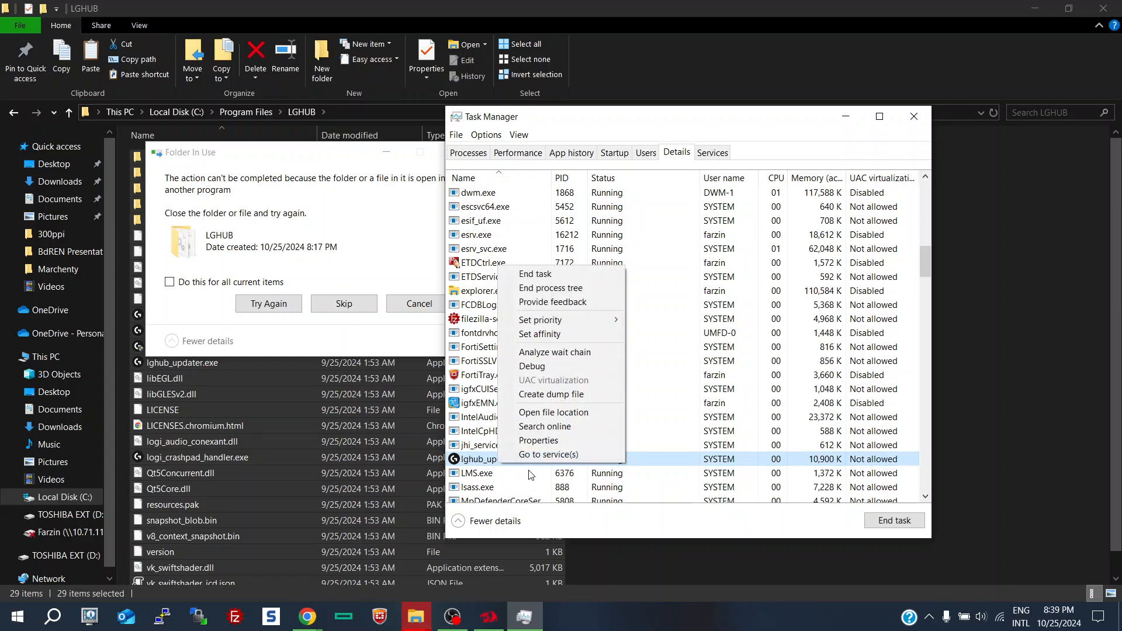
pyautogui.rightClick(497, 461)
pyautogui.click(566, 278)
pyautogui.click(586, 335)
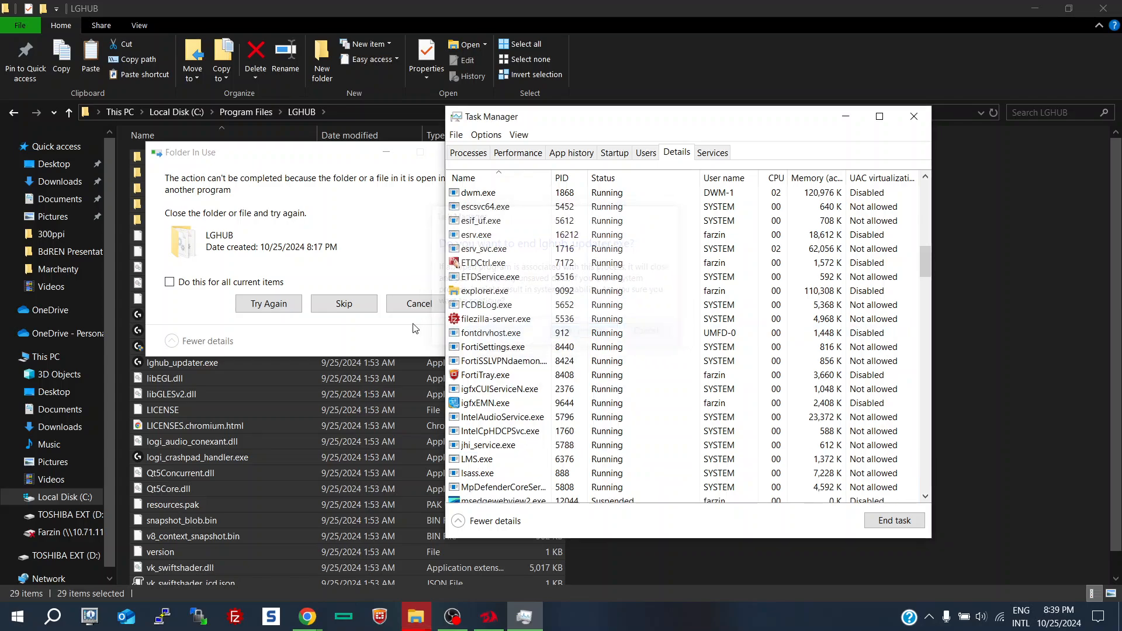
pyautogui.click(269, 304)
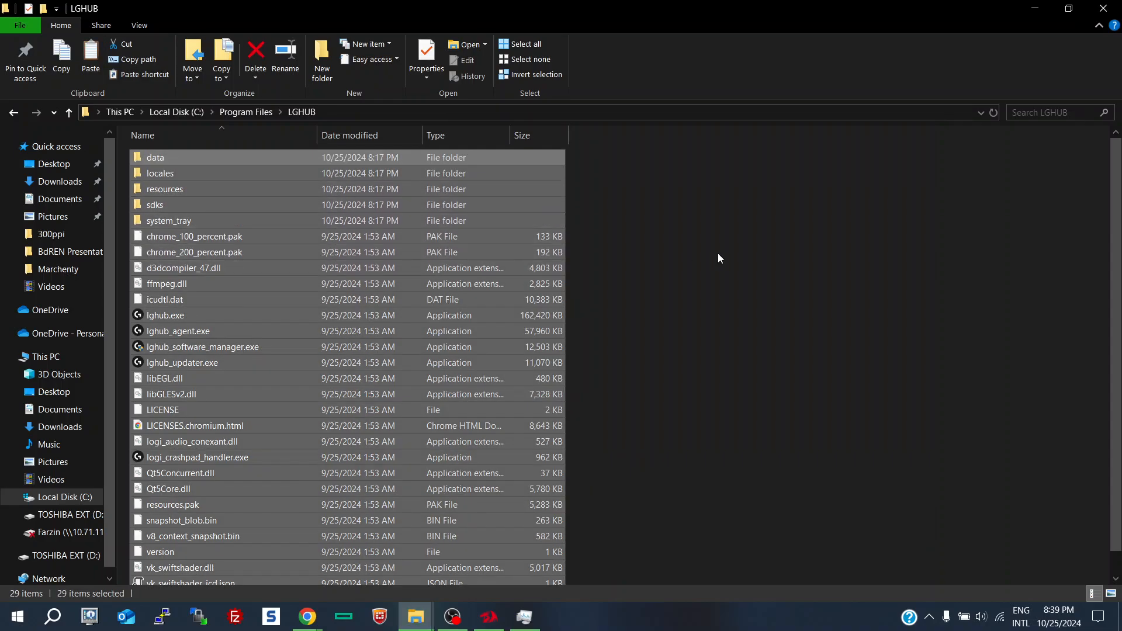
pyautogui.click(717, 253)
# Step: Inspect the contents of Logi\Trueforce\1_3_7 in C:\Program Files, then return to Program Files
pyautogui.click(525, 616)
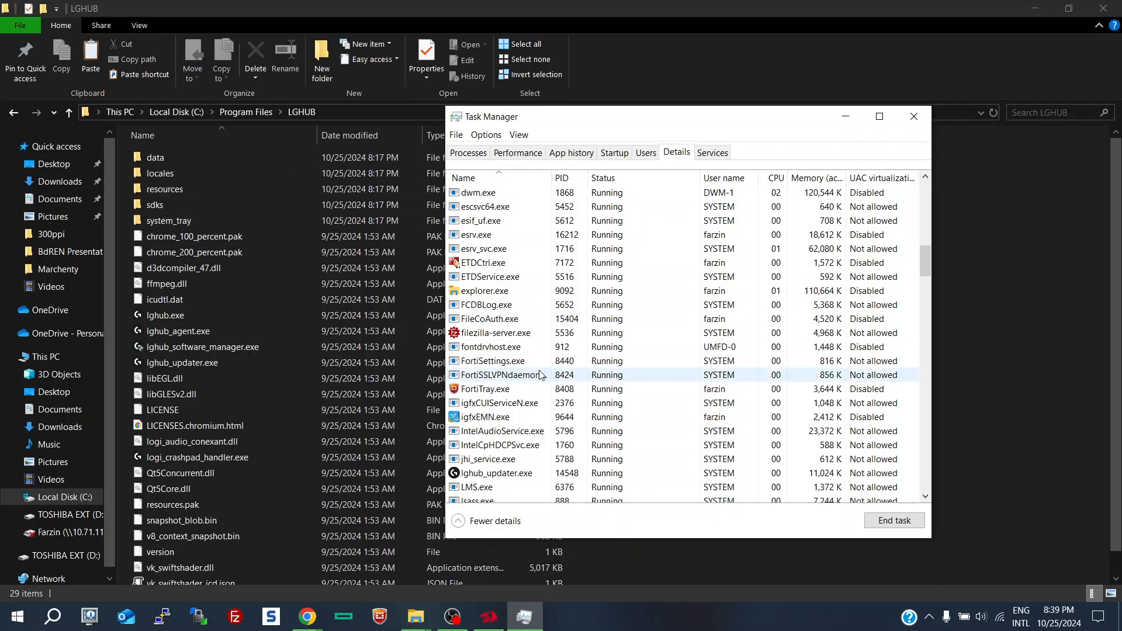
pyautogui.click(222, 113)
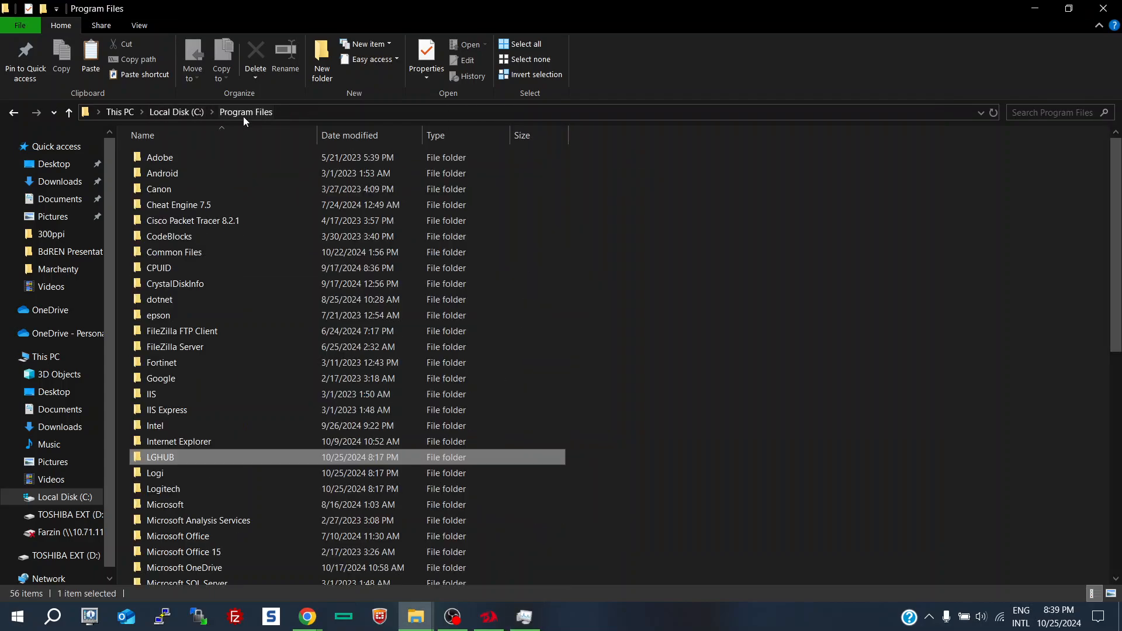
pyautogui.doubleClick(189, 468)
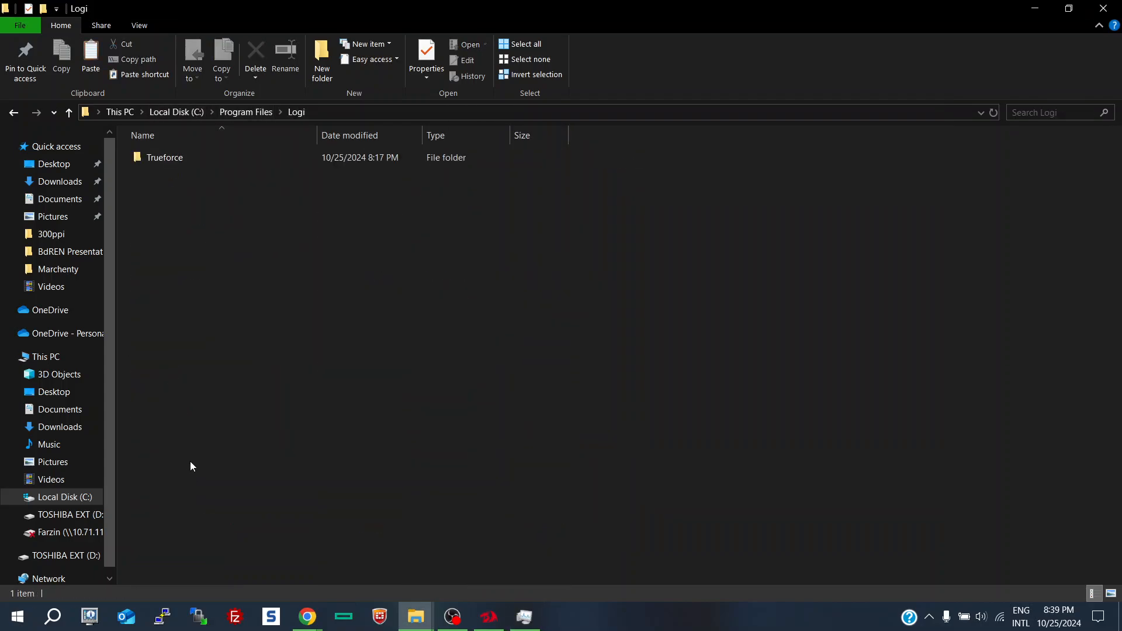
pyautogui.doubleClick(154, 158)
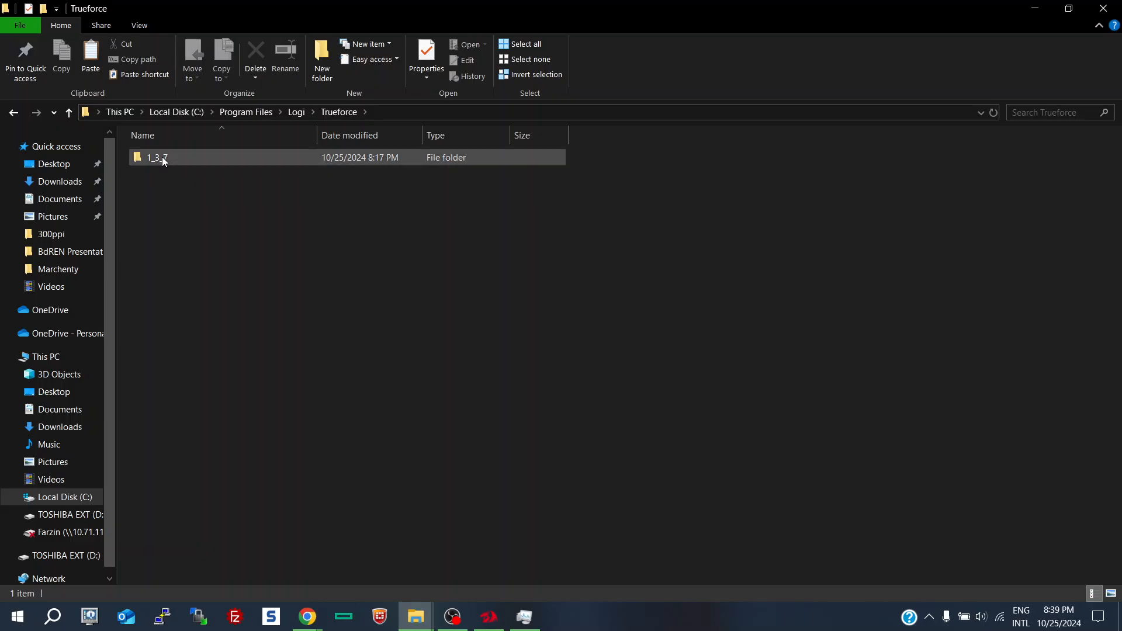
pyautogui.doubleClick(162, 158)
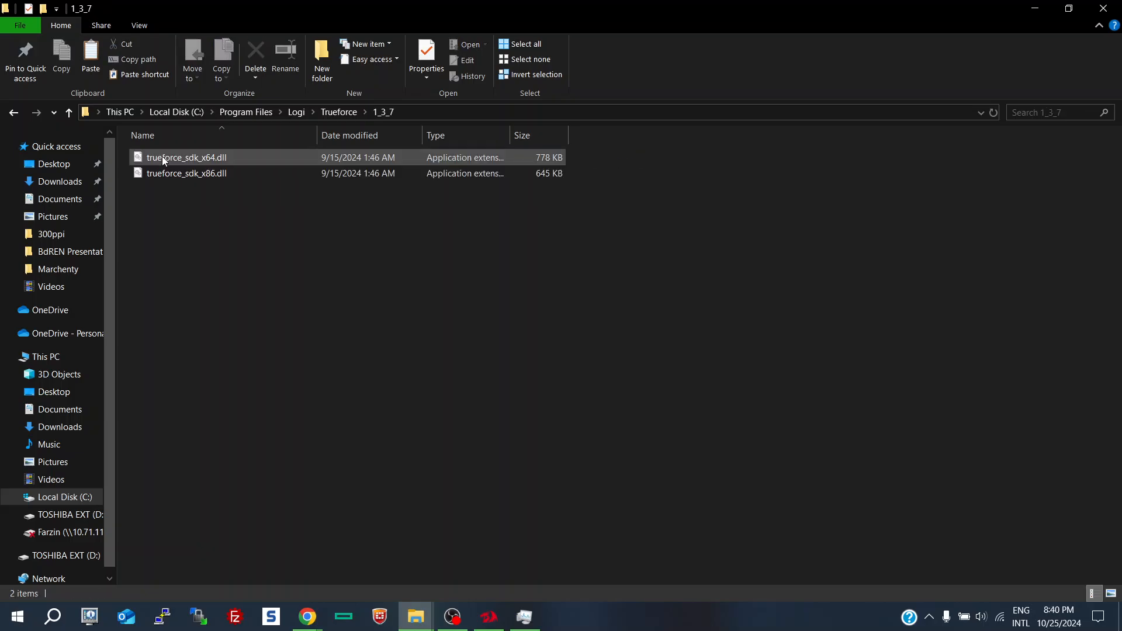
pyautogui.click(70, 114)
pyautogui.click(69, 114)
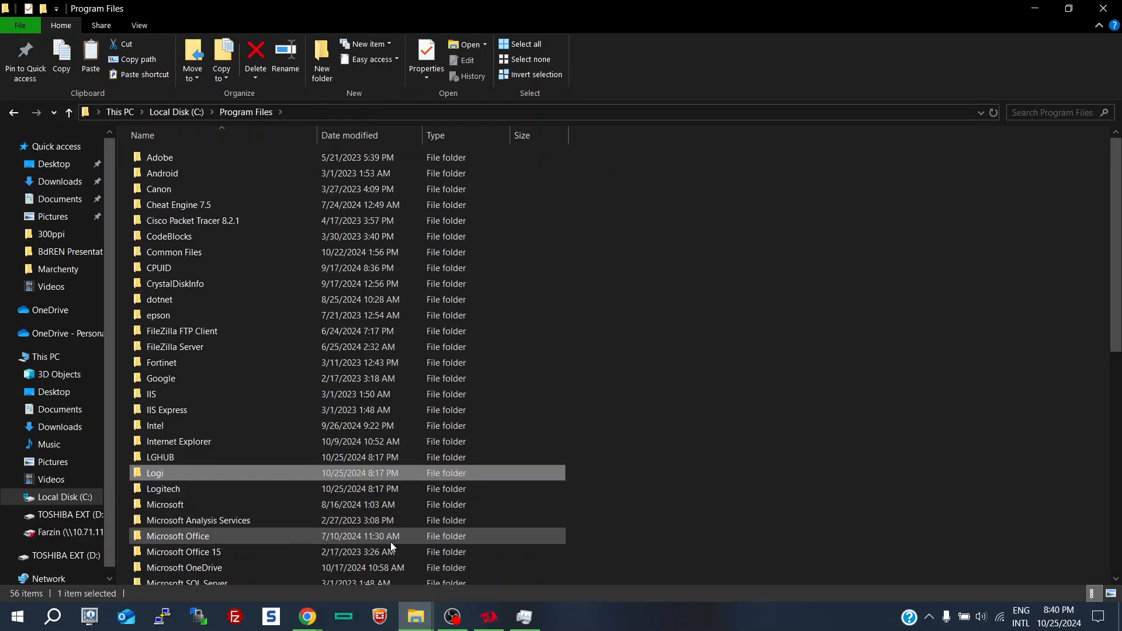
# Step: Copy the Logi and Logitech folders from the LOGITECH FROM PROGRAM FILES backup folder on the external drive
pyautogui.click(427, 622)
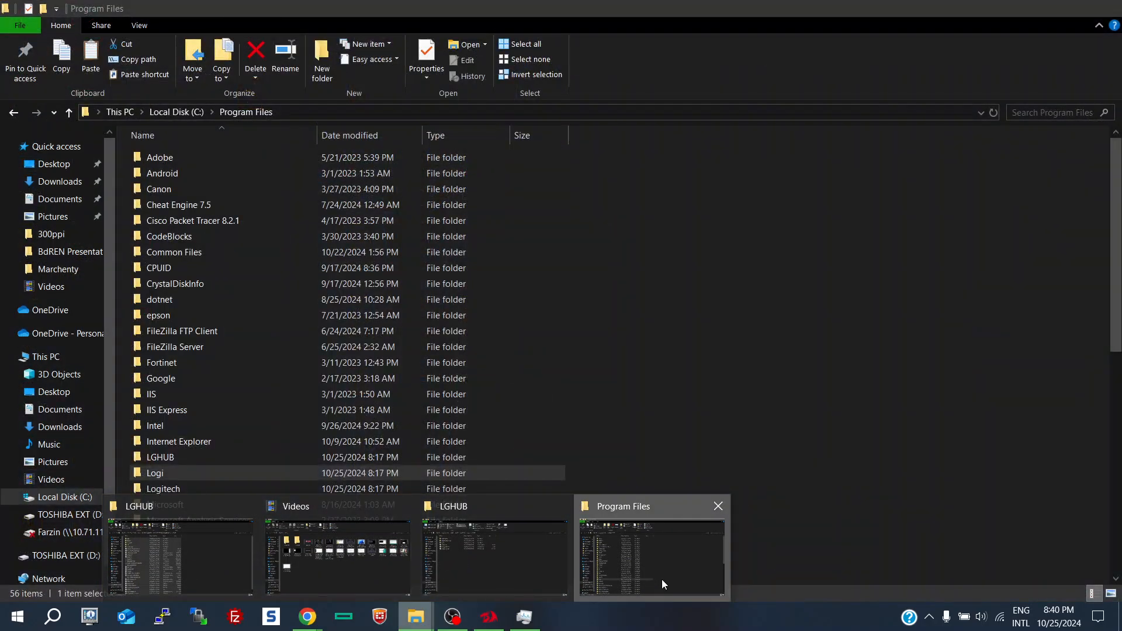
pyautogui.click(661, 580)
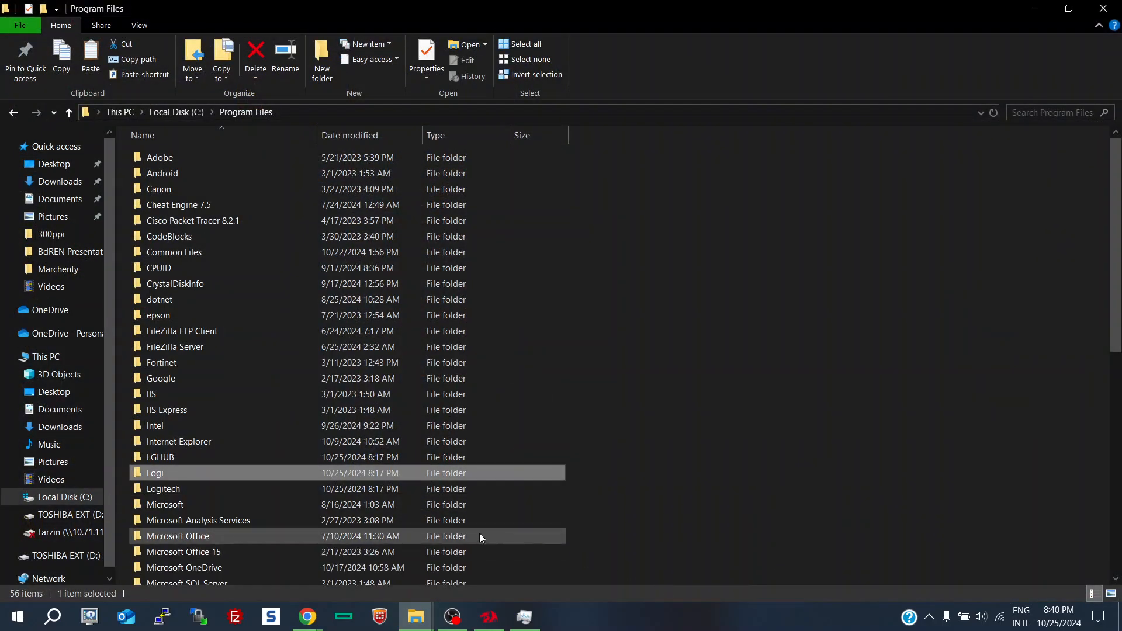
pyautogui.click(416, 617)
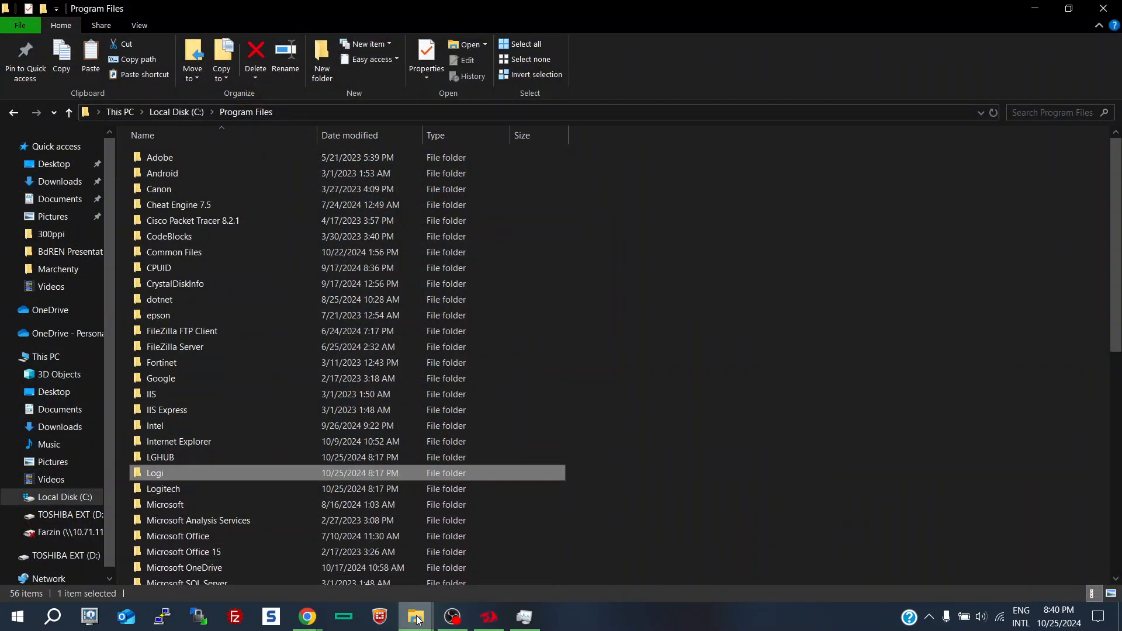
pyautogui.click(220, 555)
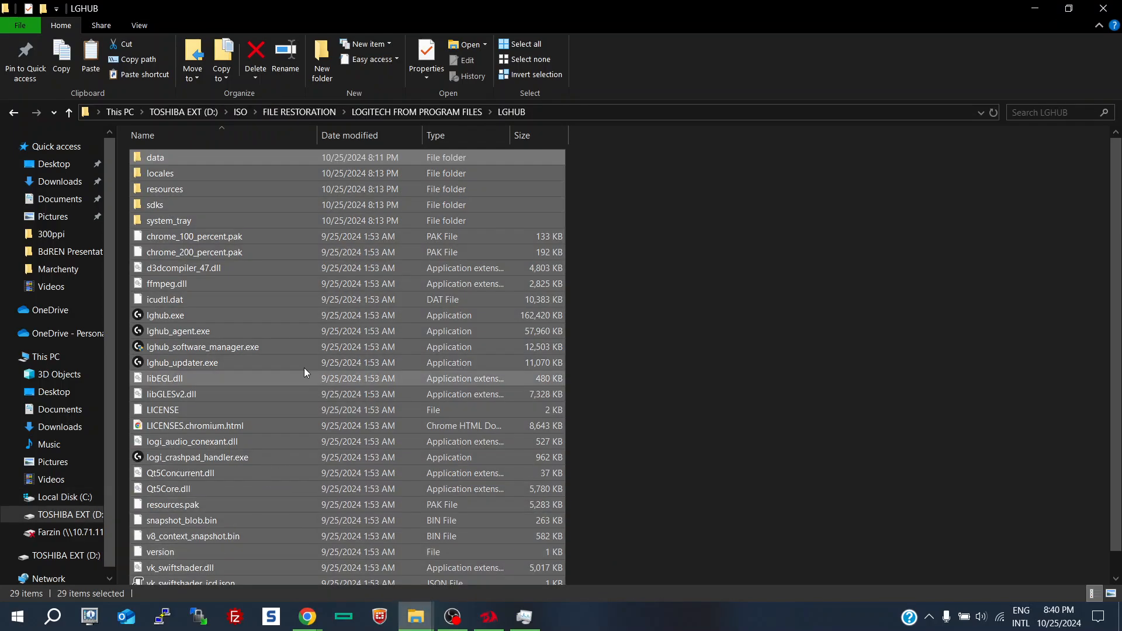
pyautogui.click(432, 116)
pyautogui.click(147, 190)
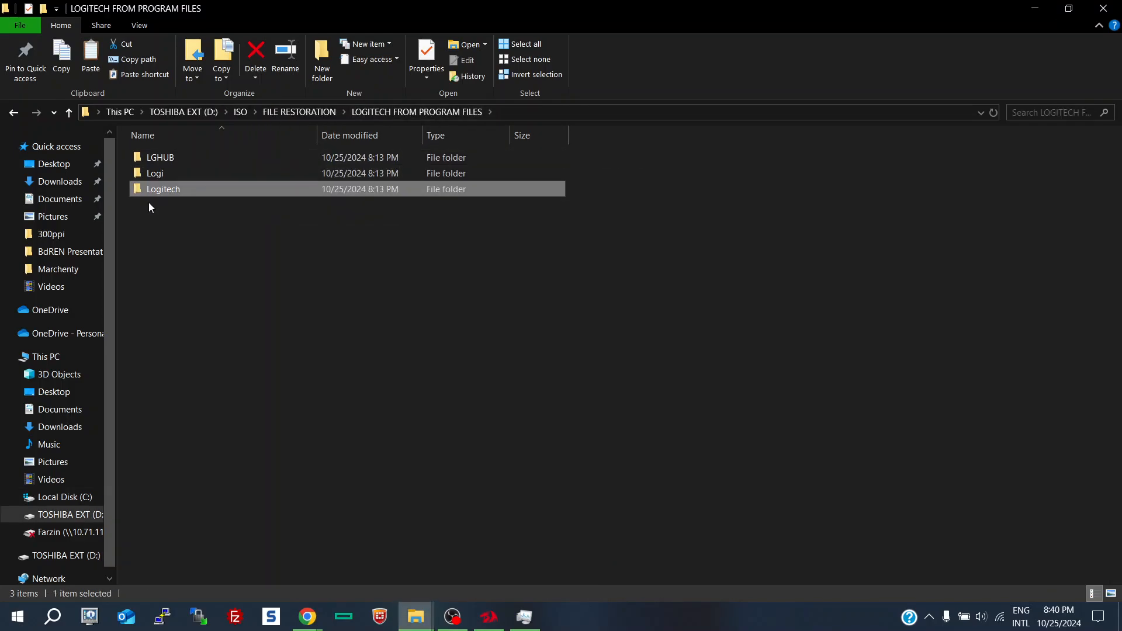
pyautogui.keyDown('ctrl'); pyautogui.click(150, 173); pyautogui.keyUp('ctrl')
pyautogui.rightClick(150, 171)
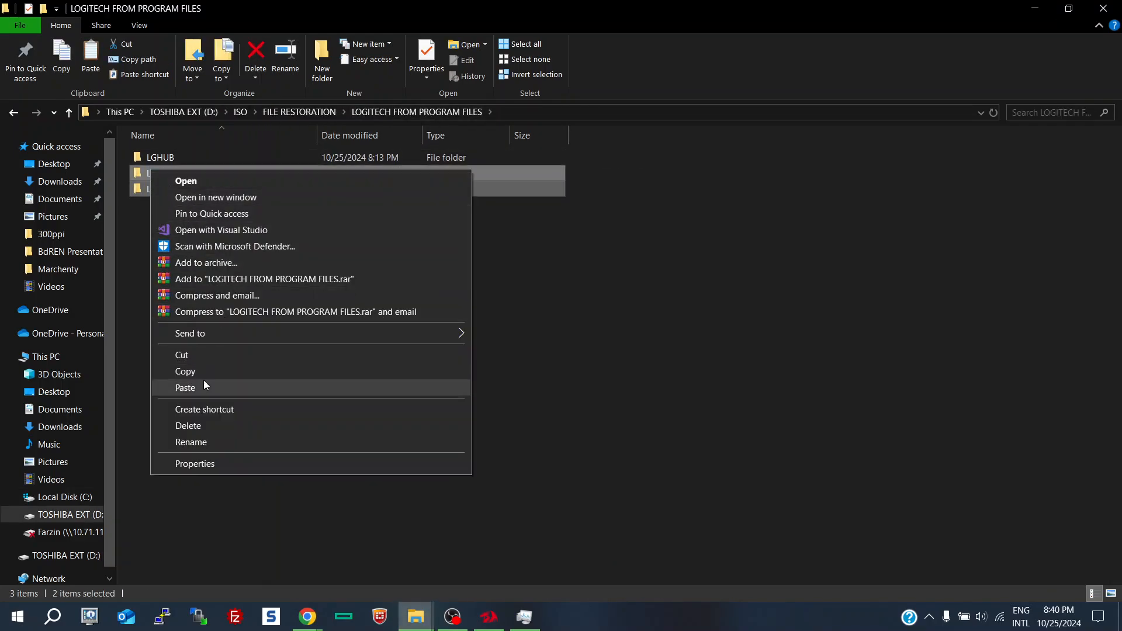
pyautogui.click(206, 373)
# Step: Paste the Logi and Logitech folders into C:\Program Files, replacing the existing files and granting administrator permission for all current items
pyautogui.moveTo(430, 624)
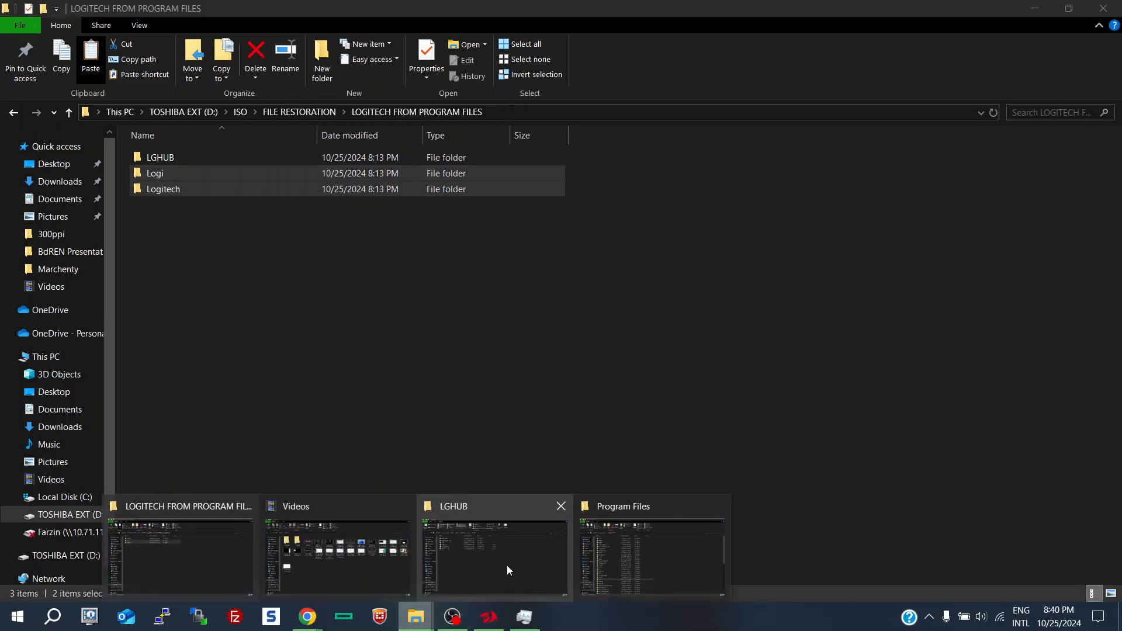
pyautogui.click(625, 561)
pyautogui.rightClick(671, 386)
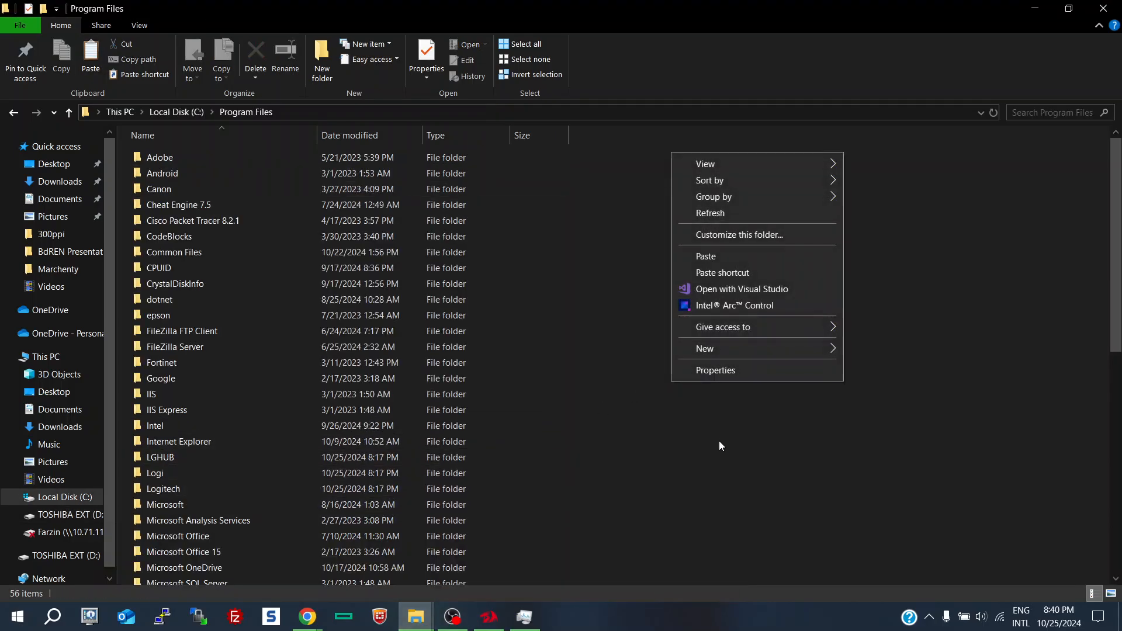
pyautogui.click(738, 255)
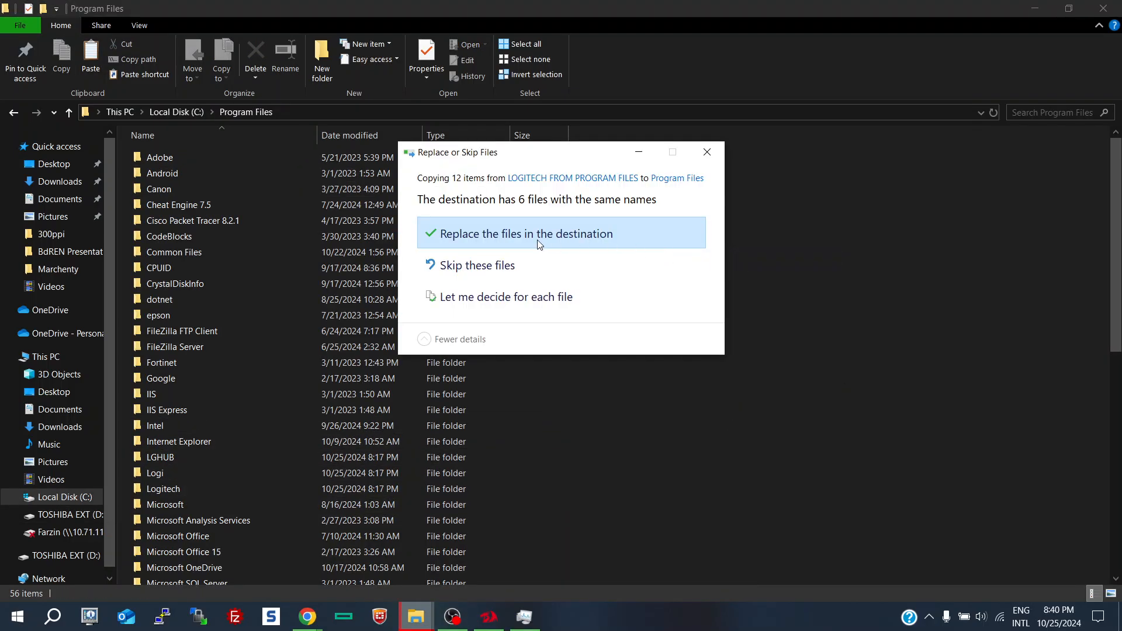
pyautogui.click(526, 235)
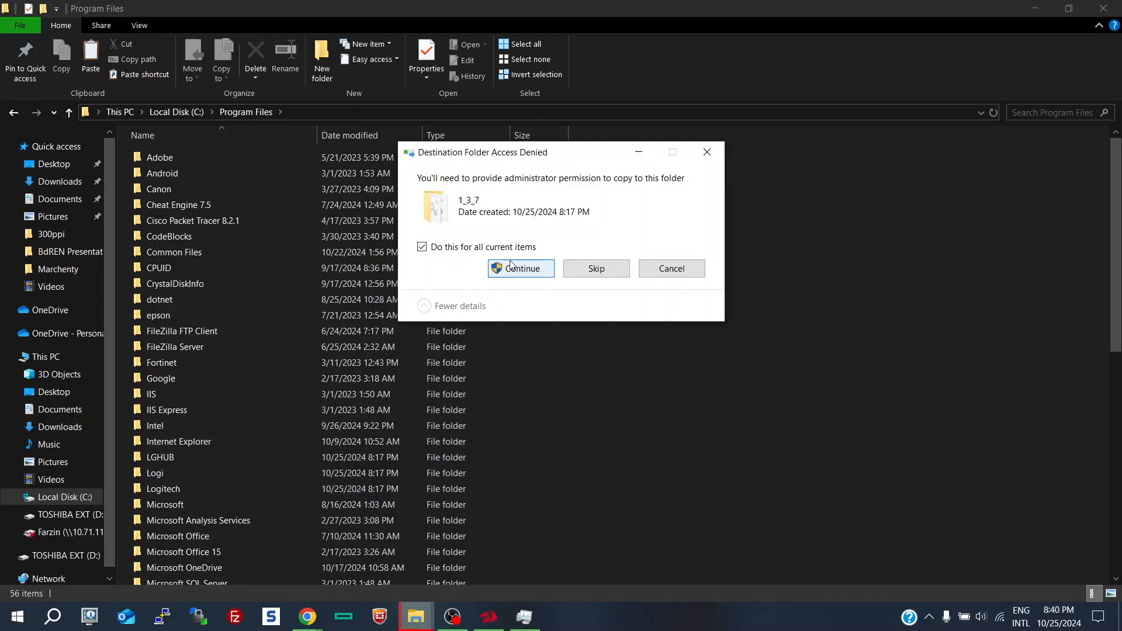
pyautogui.click(512, 268)
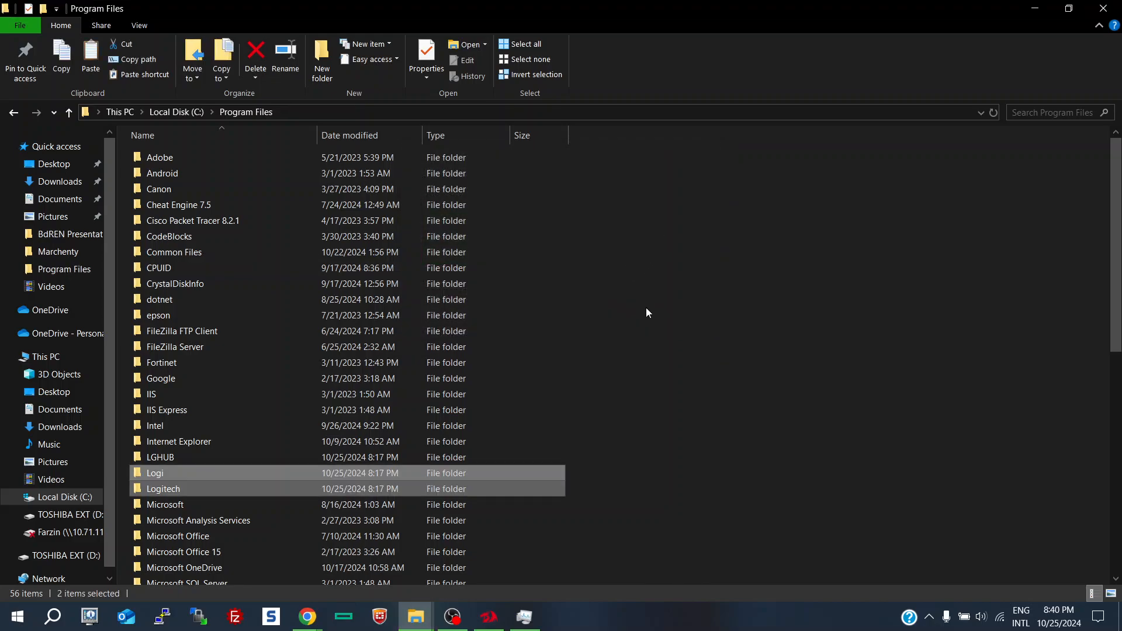
pyautogui.click(646, 308)
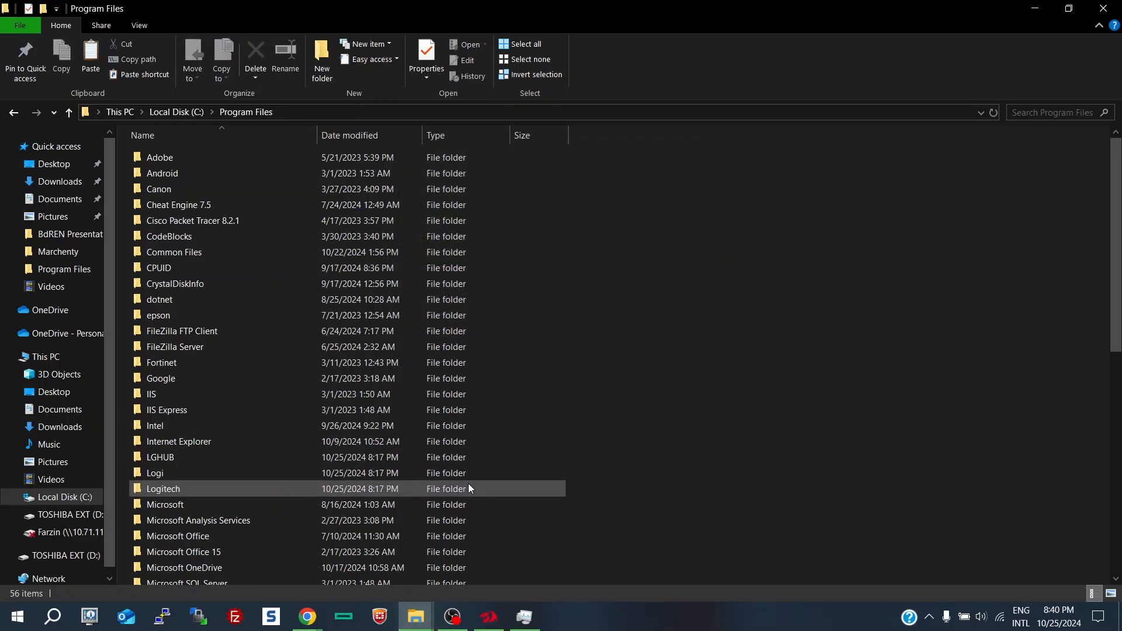
# Step: Close the Program Files and backup folder windows and minimize Task Manager to show the desktop
pyautogui.click(1104, 6)
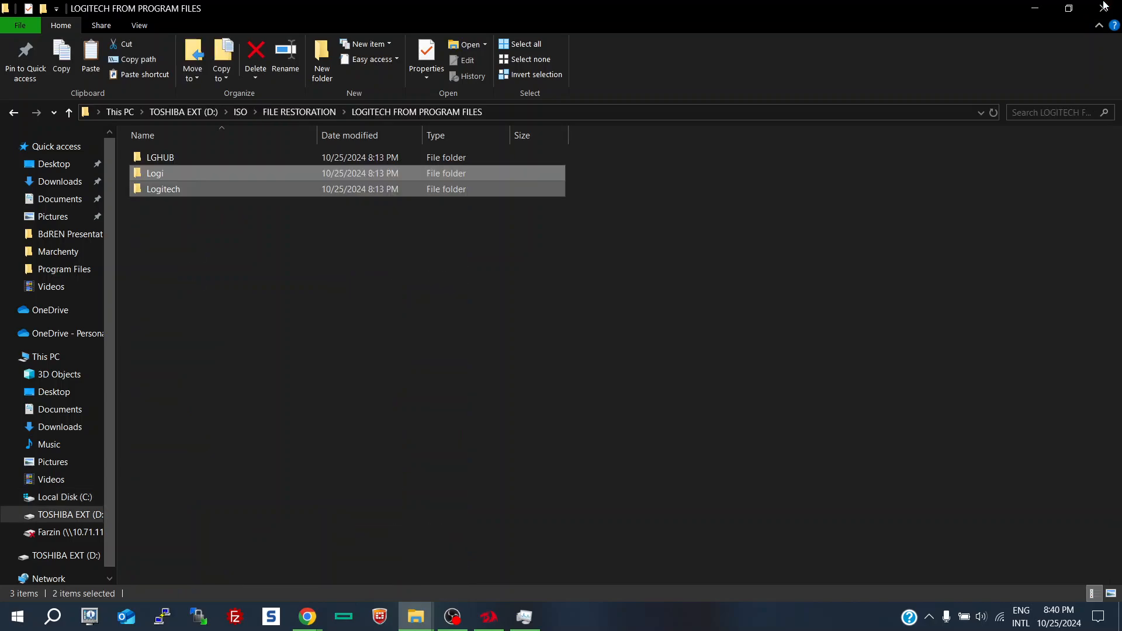
pyautogui.click(1104, 6)
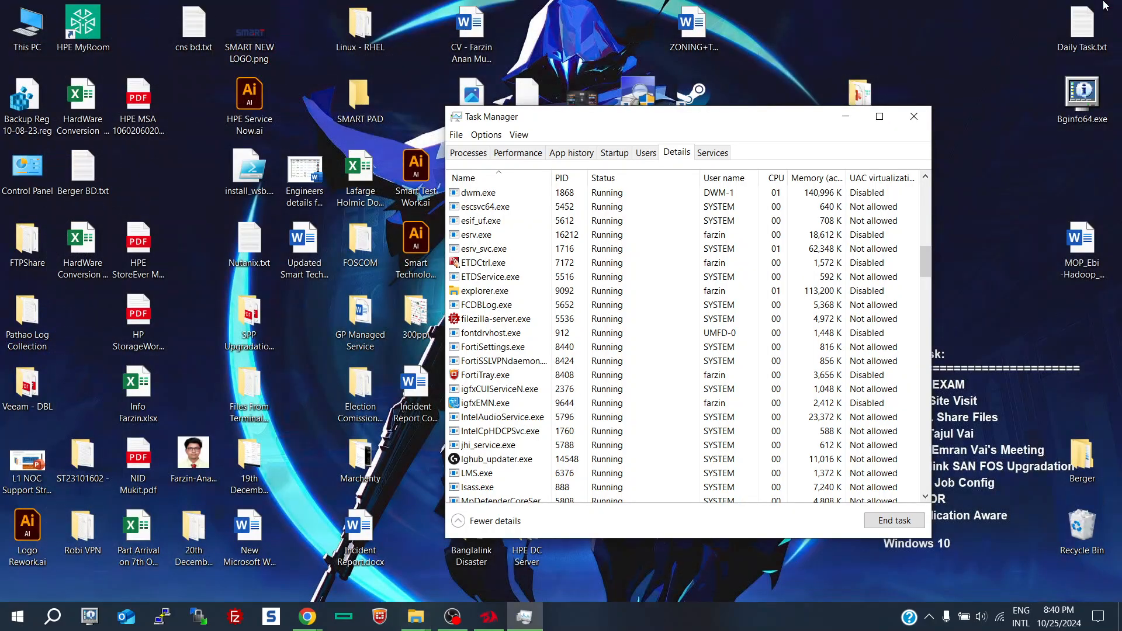
pyautogui.click(845, 115)
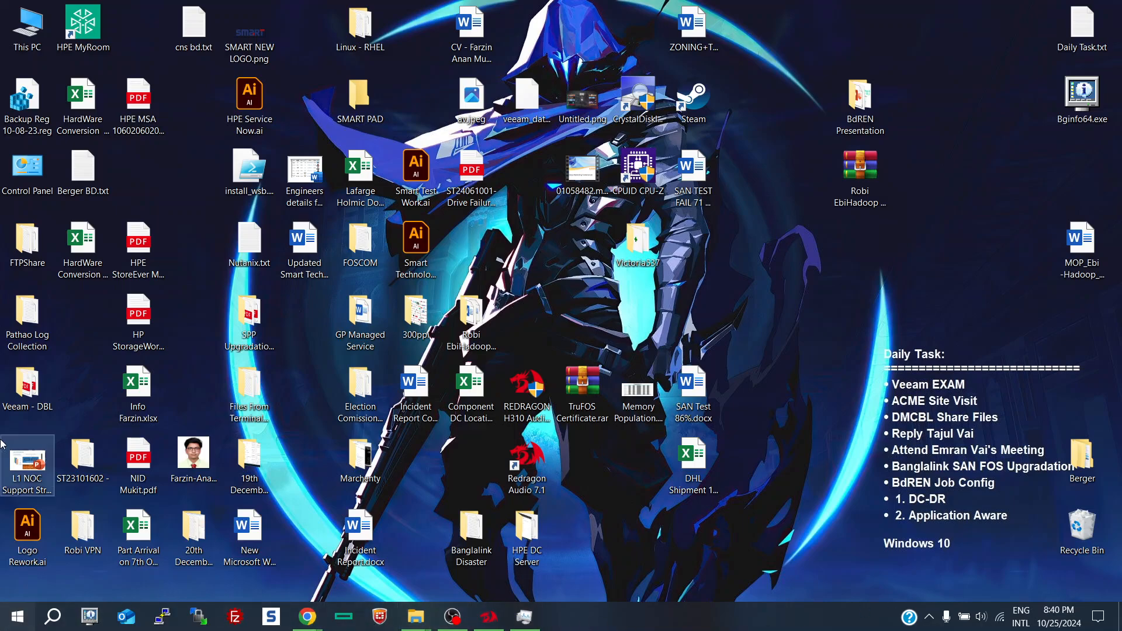
# Step: Open the system_tray folder inside C:\Program Files\LGHUB
pyautogui.doubleClick(10, 35)
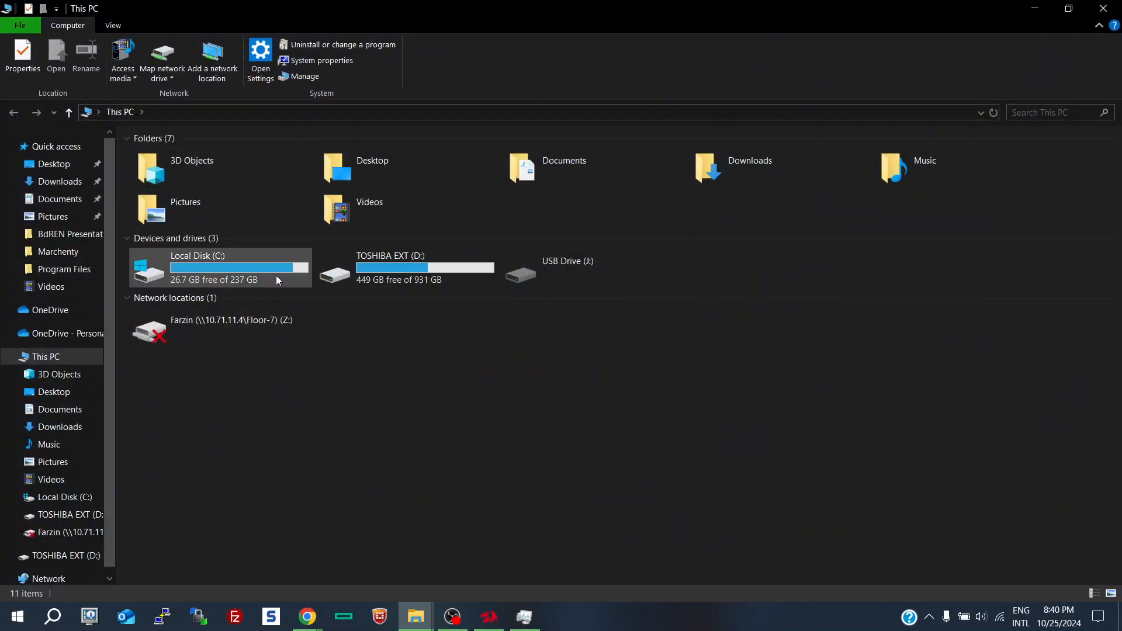
pyautogui.doubleClick(243, 262)
pyautogui.doubleClick(154, 253)
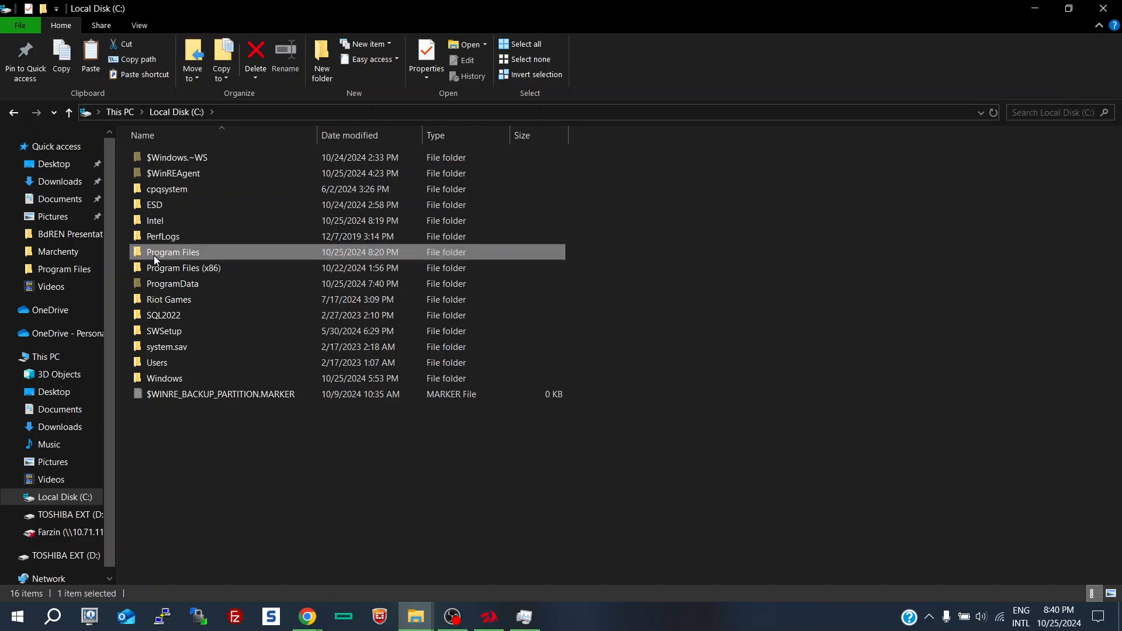
pyautogui.scroll(-1, 166, 435)
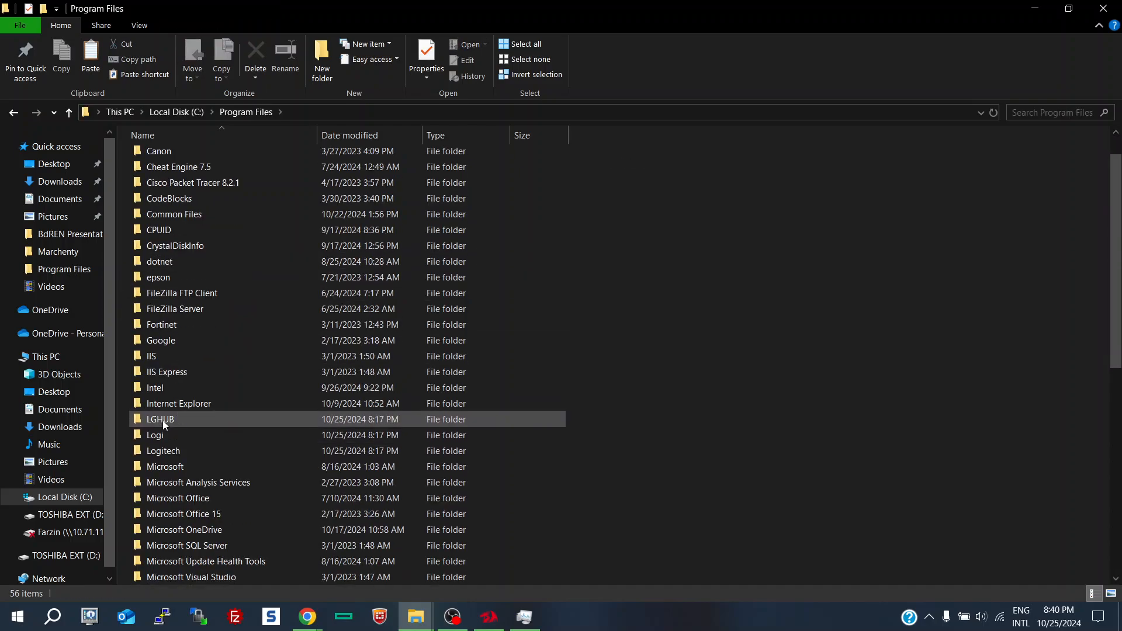
pyautogui.doubleClick(184, 421)
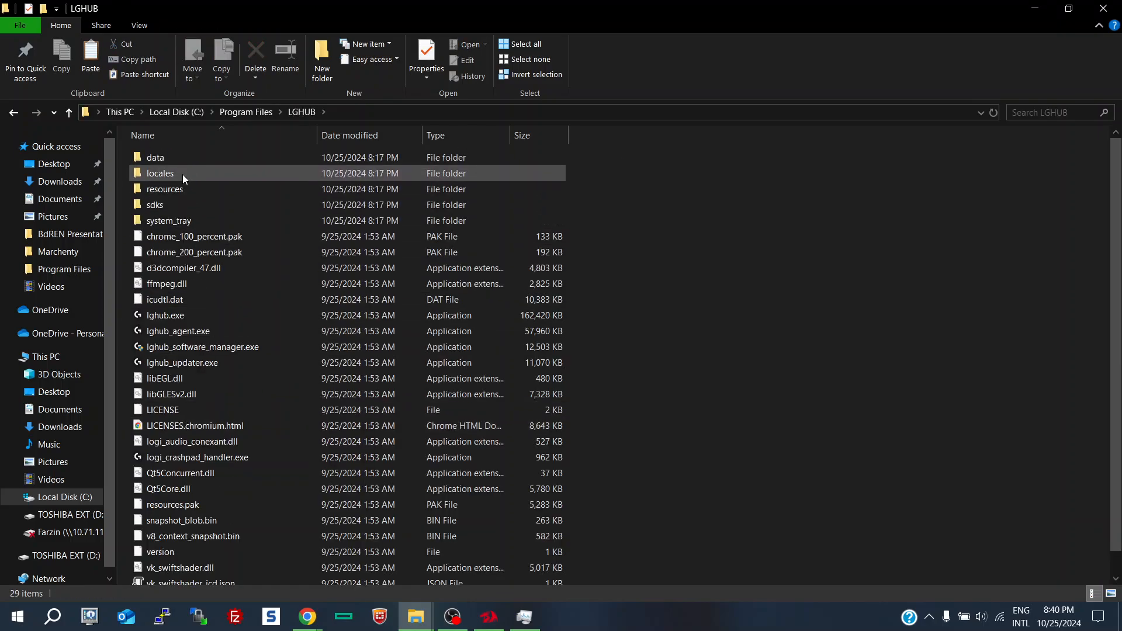
pyautogui.doubleClick(156, 220)
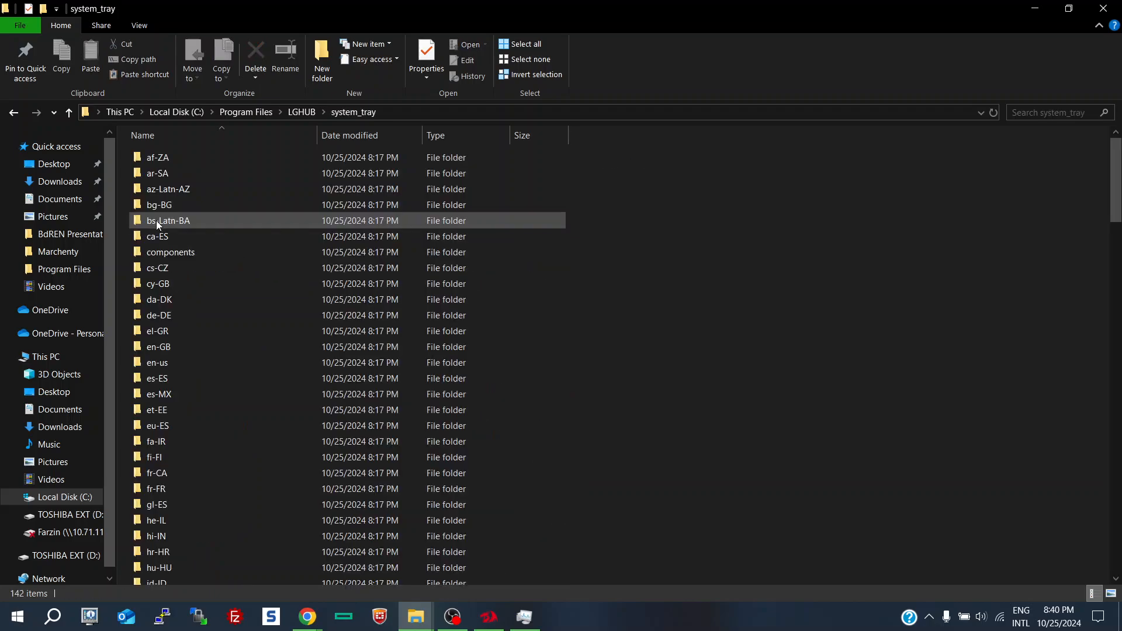
# Step: Launch G HUB by running lghub_system_tray.exe from the system_tray folder and maximize its window
pyautogui.scroll(-15, 310, 240)
pyautogui.scroll(-13, 314, 263)
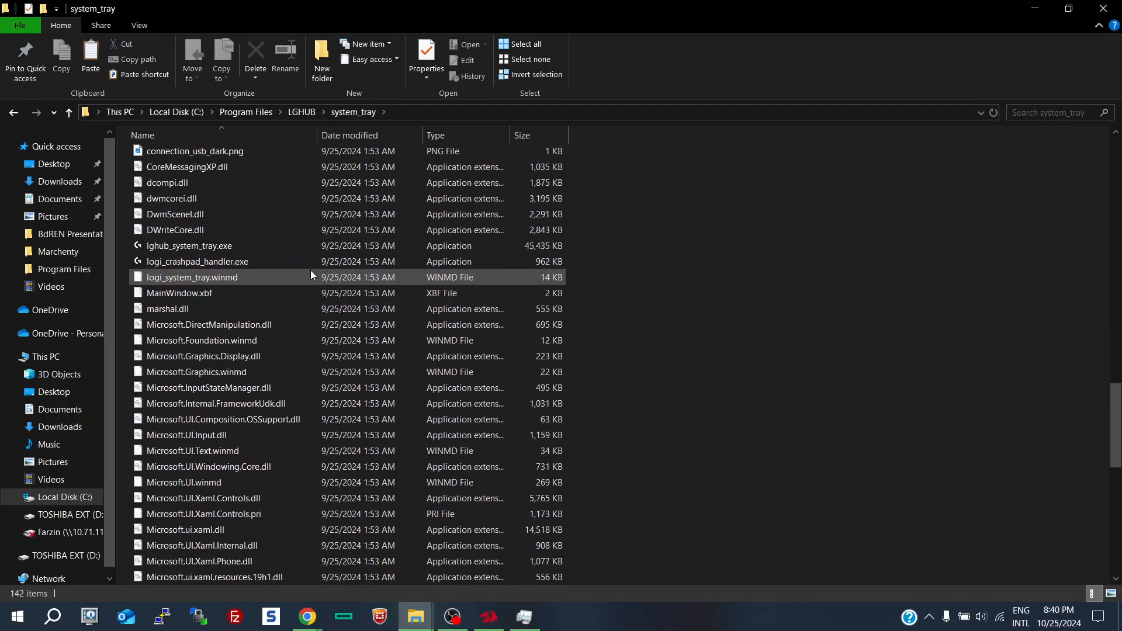
pyautogui.moveTo(167, 246)
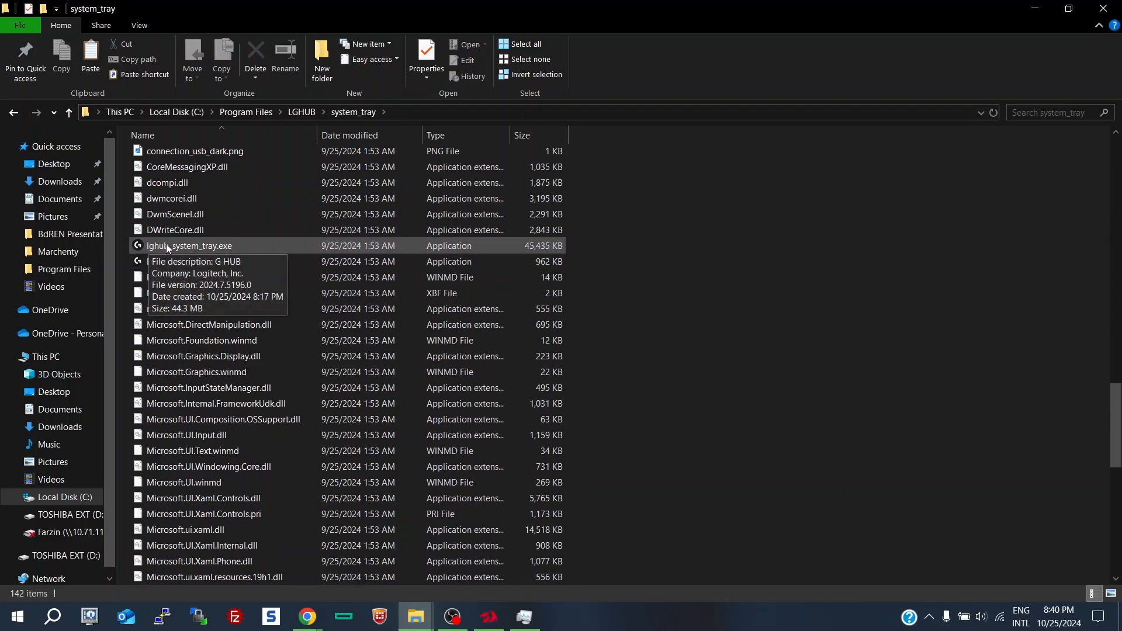
pyautogui.doubleClick(222, 248)
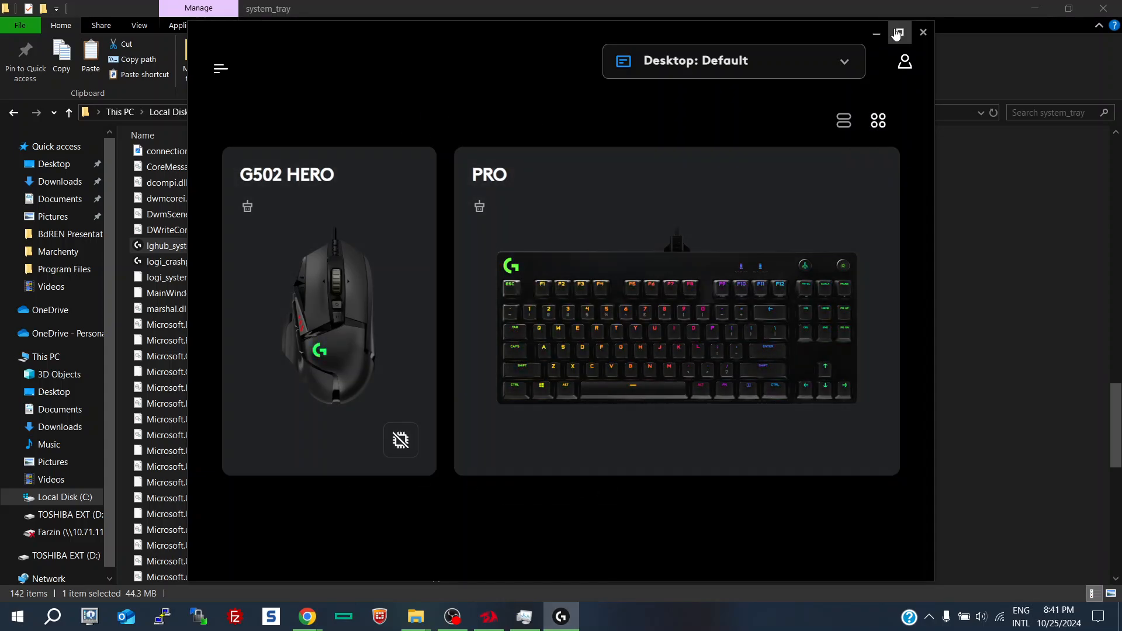
pyautogui.click(899, 34)
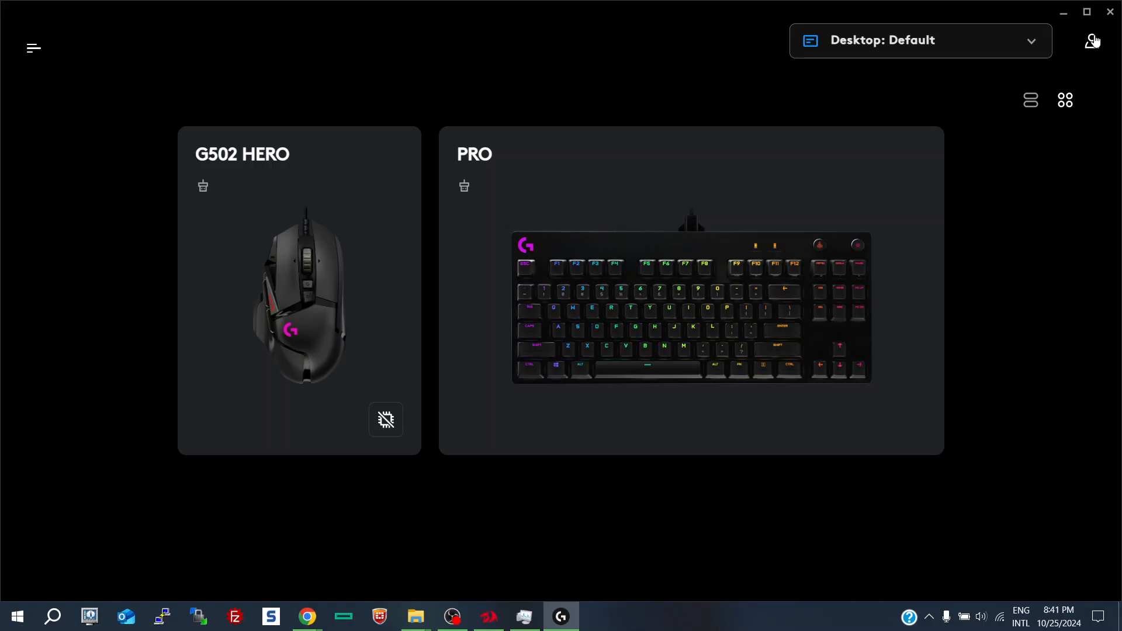
# Step: Open the G HUB account login page and view the Google Drive folder containing LOGITECH FROM PROGRAM FILES.rar, minimizing the browser when done
pyautogui.click(1093, 40)
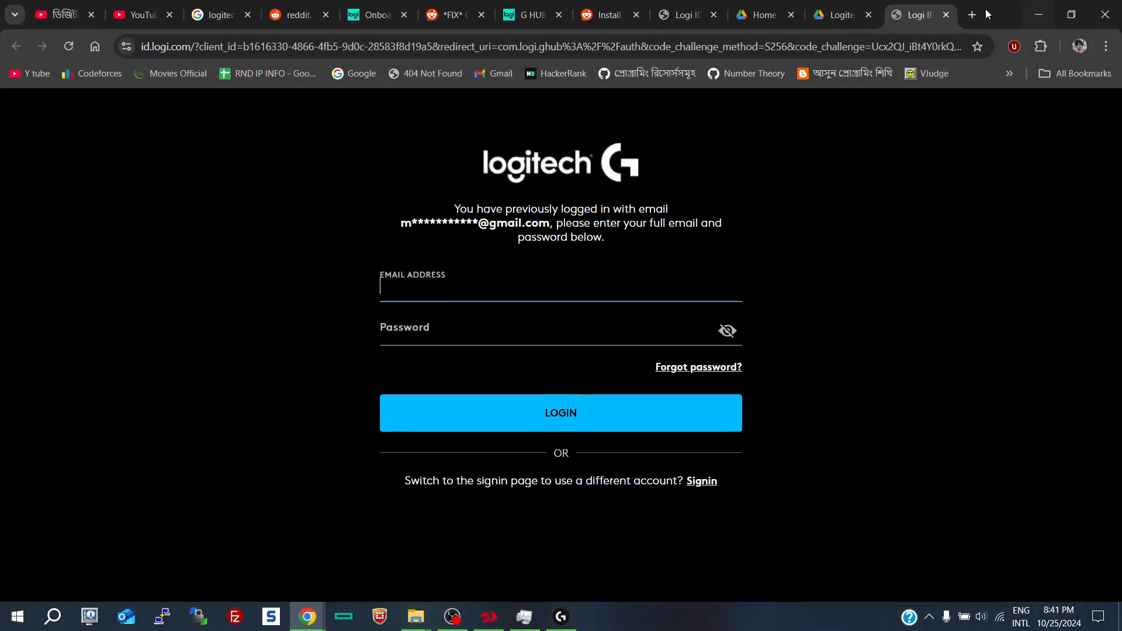
pyautogui.click(842, 17)
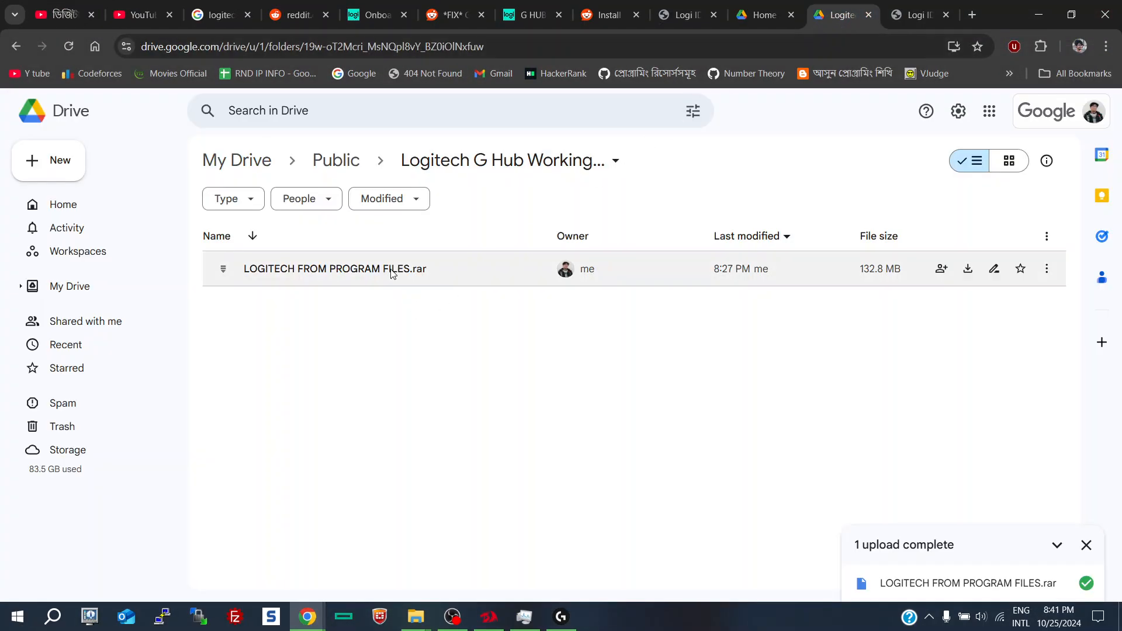
pyautogui.click(1041, 14)
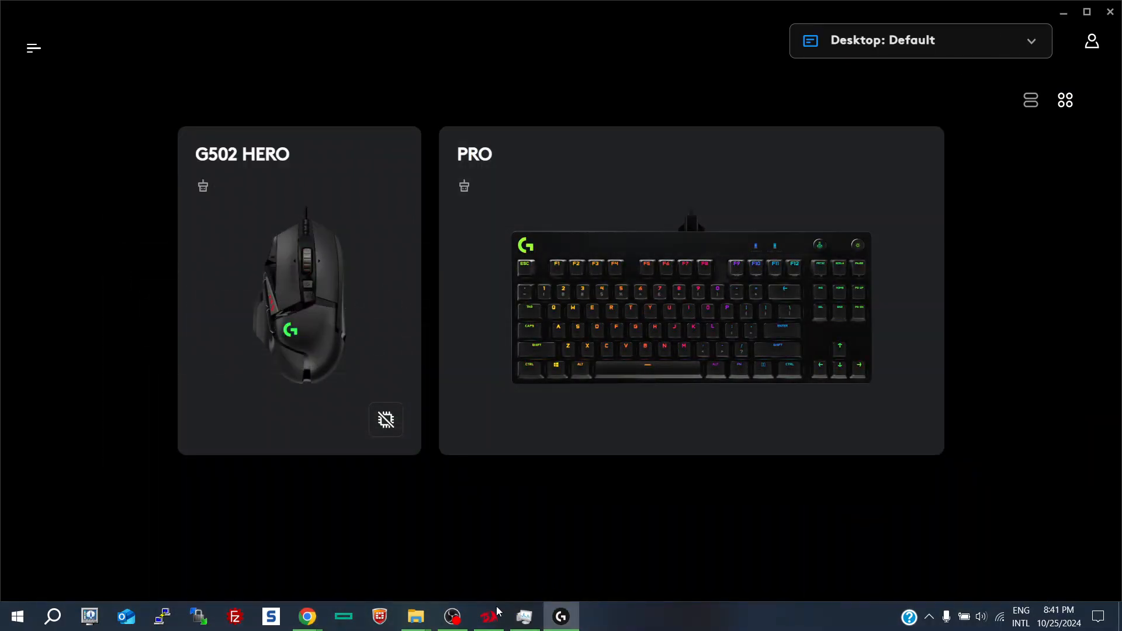
pyautogui.click(453, 616)
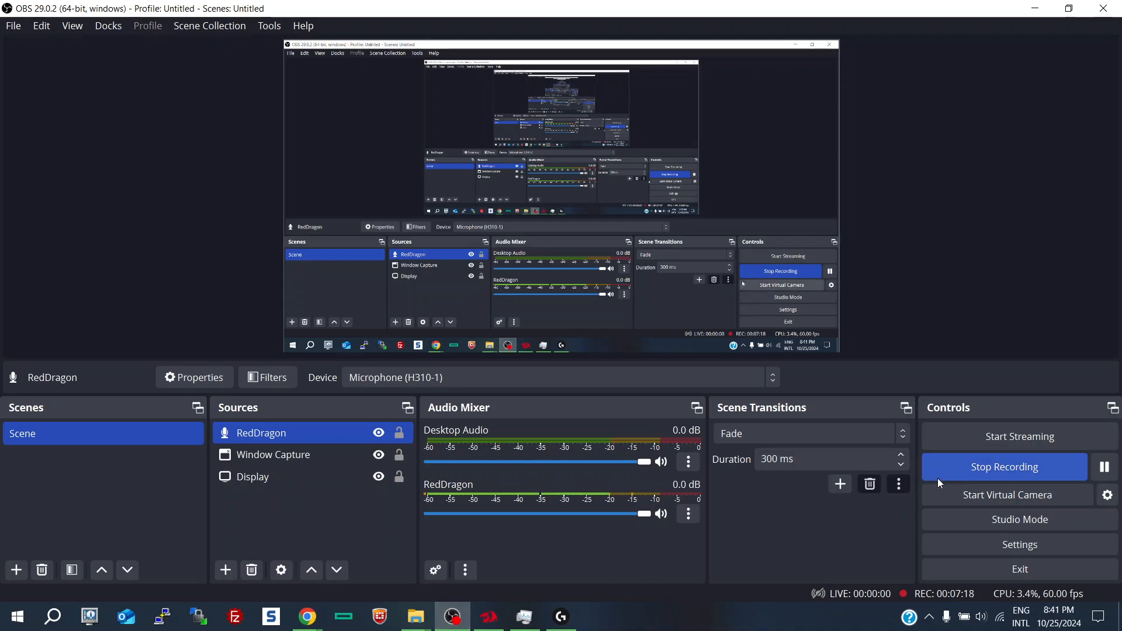